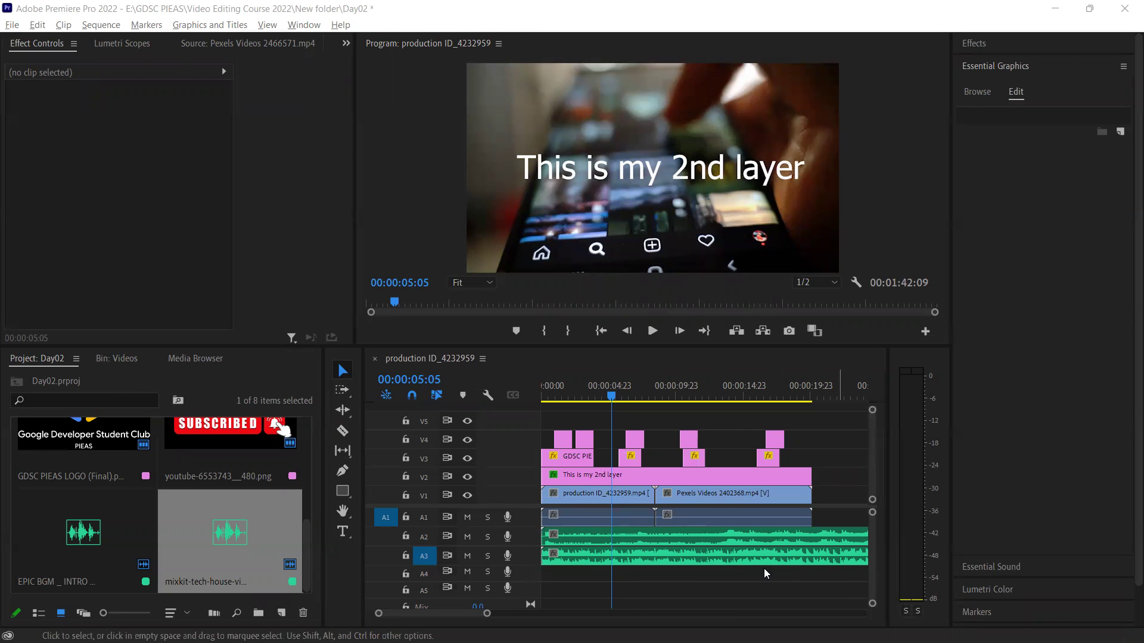
Check the EPIC BGM and tech-house music clips, then expand the A1 and A2 track heights to show waveforms
left_click_drag(612, 399, 541, 400)
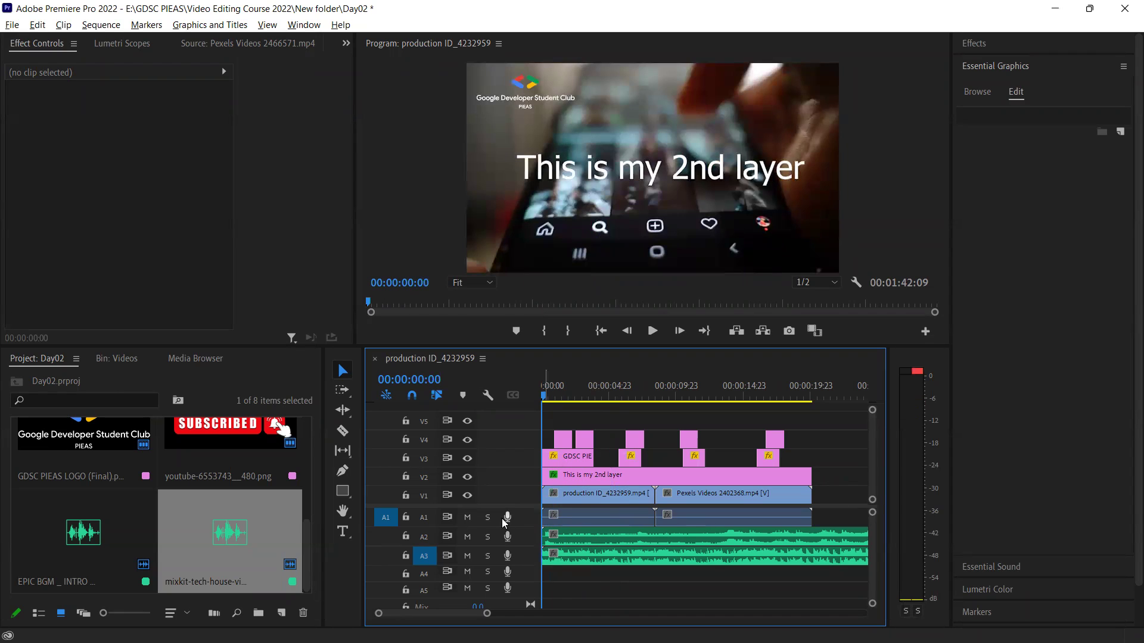
left_click(599, 541)
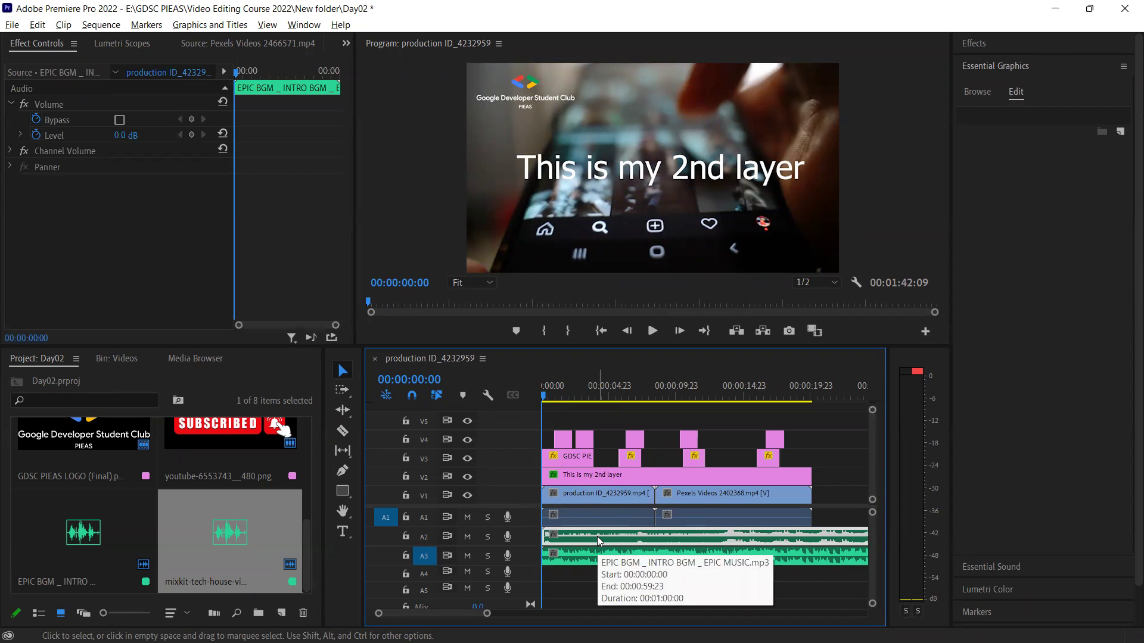
left_click(601, 554)
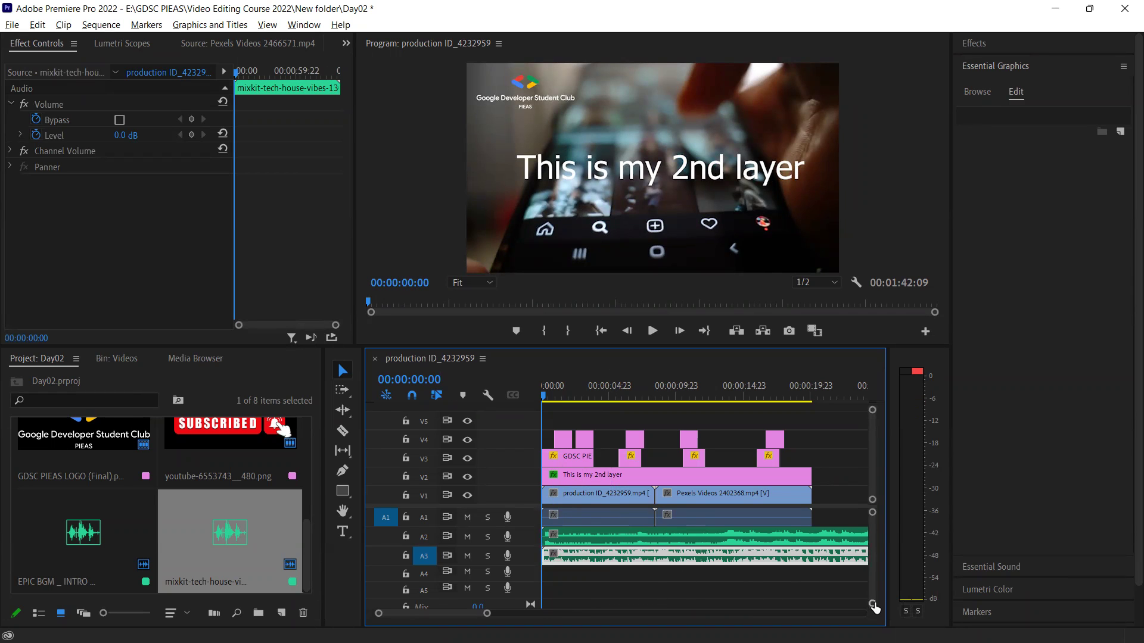
left_click_drag(872, 603, 870, 558)
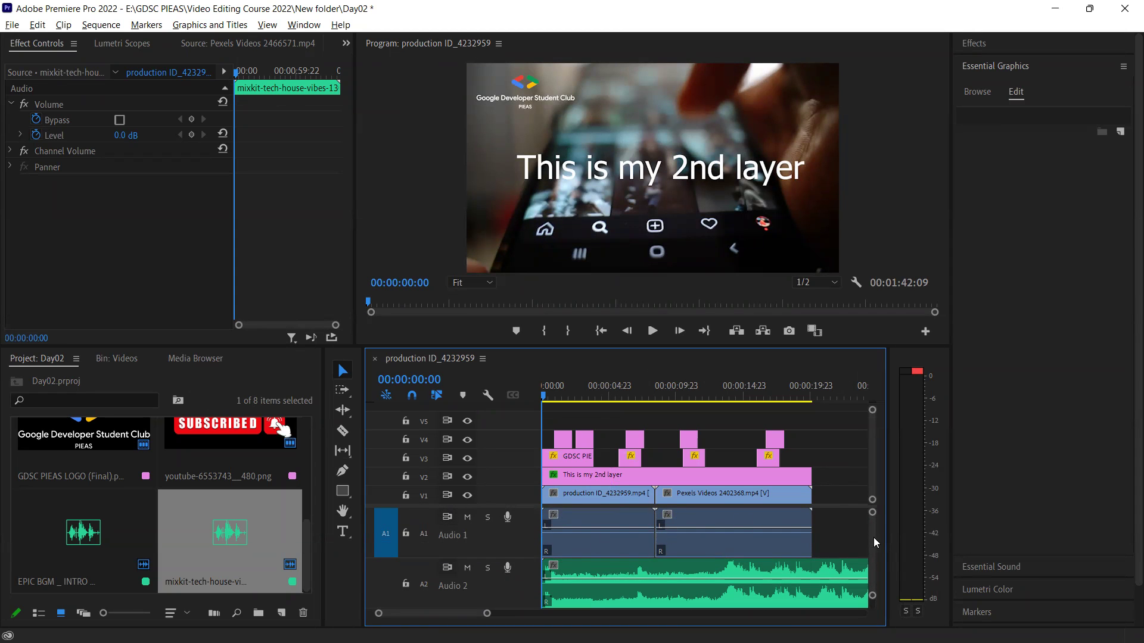
Park the playhead near 00:00:13:20 and shrink audio tracks A1–A5 back to compact rows
scroll(874, 537, "down", 3)
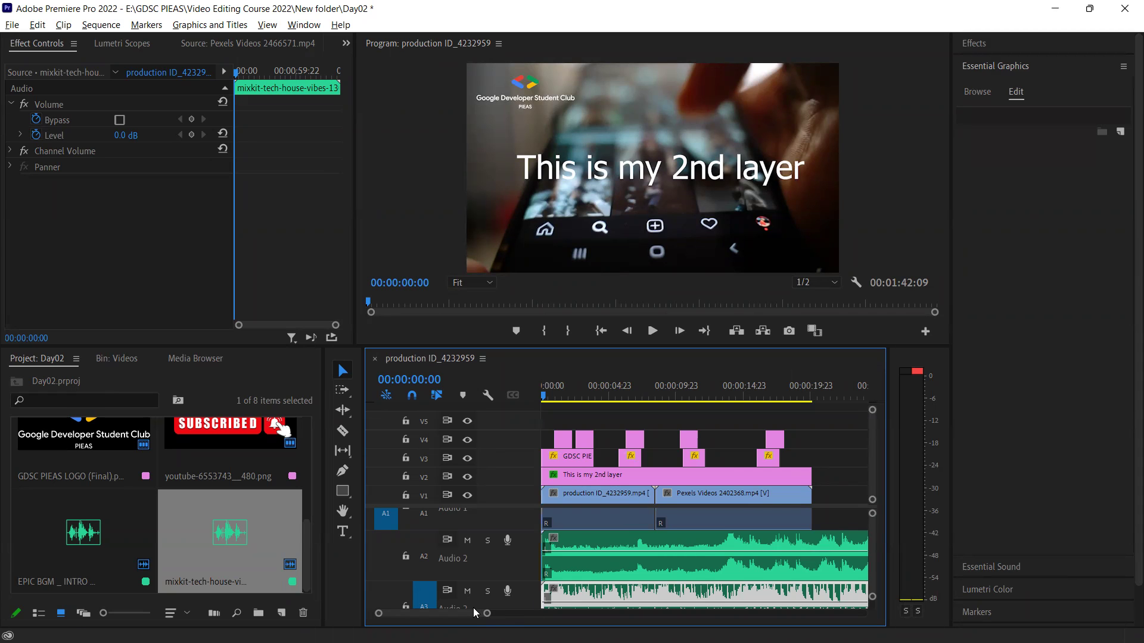
scroll(477, 606, "down", 3)
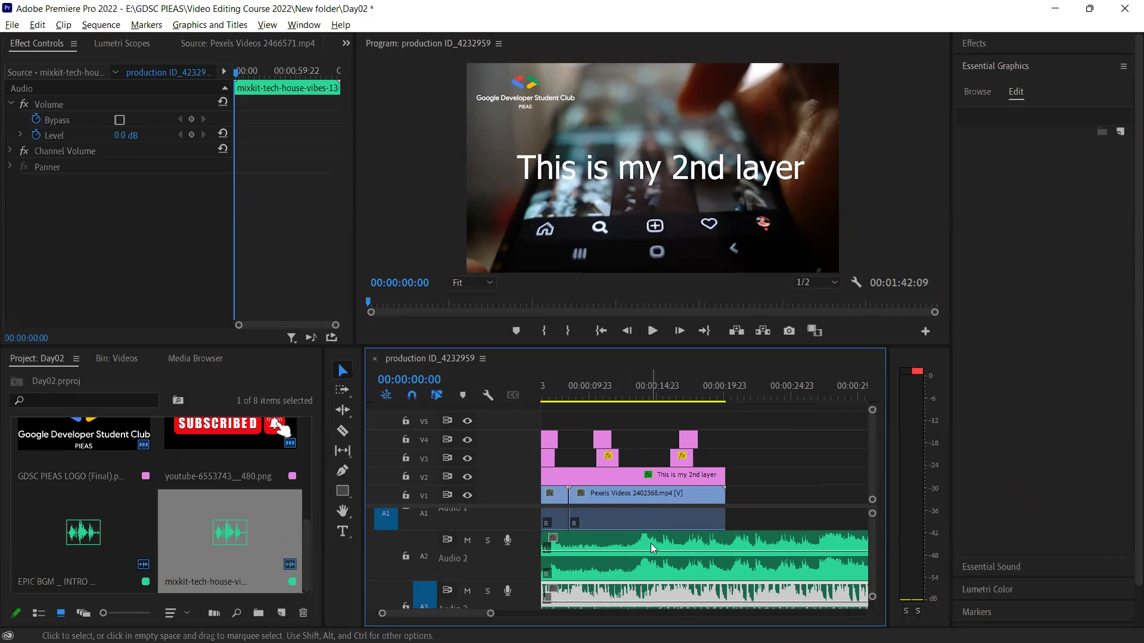
left_click(639, 393)
left_click_drag(643, 395, 641, 396)
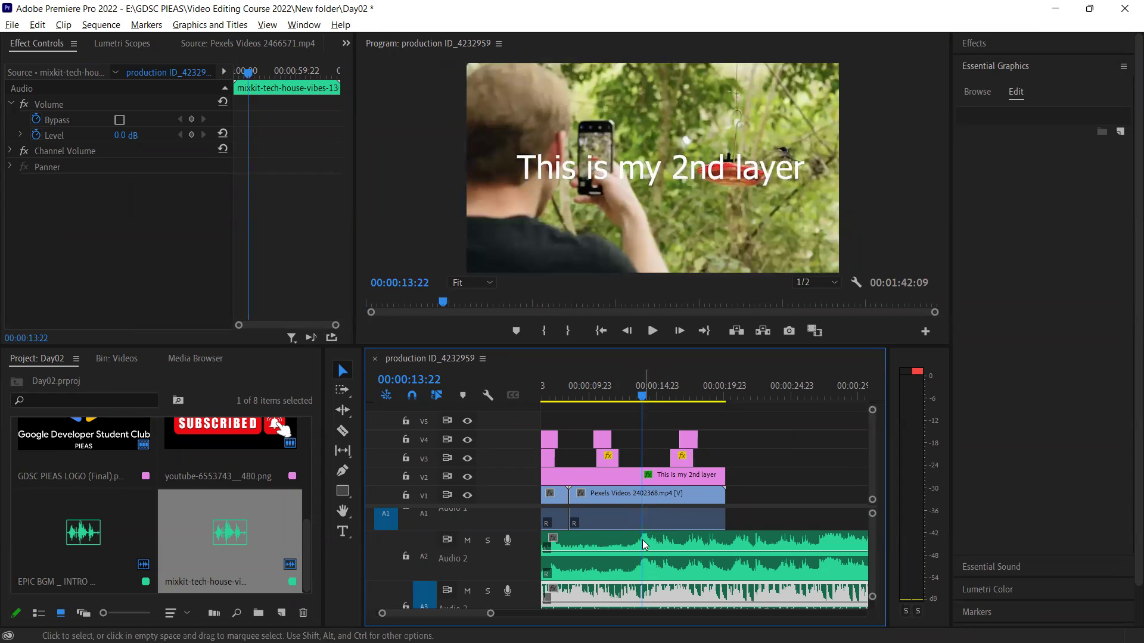
left_click_drag(487, 615, 436, 614)
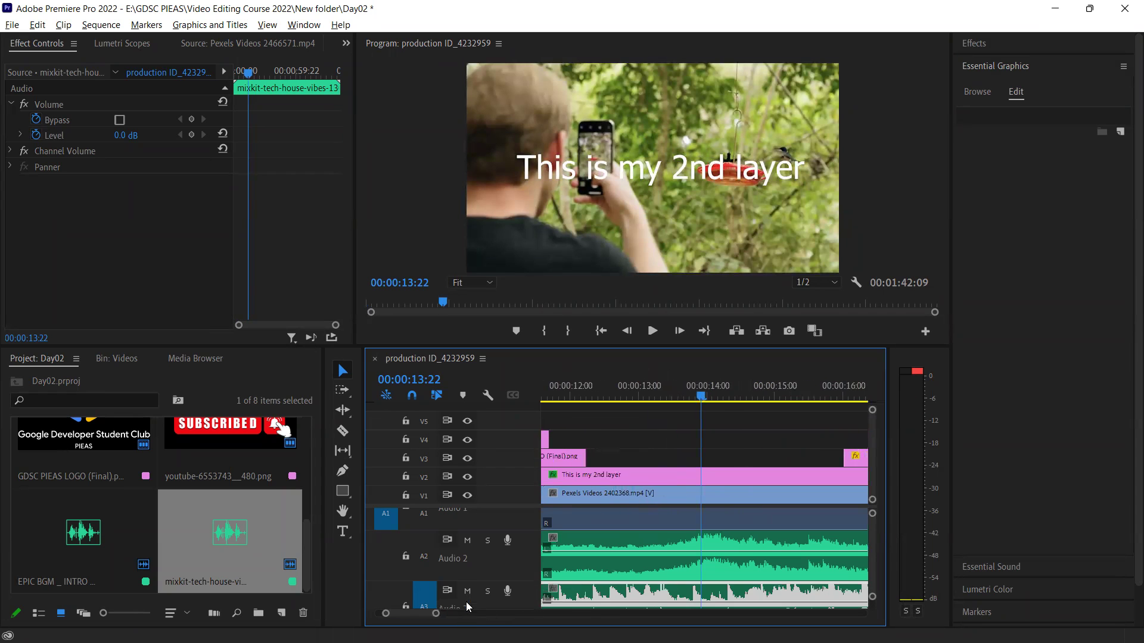
left_click_drag(702, 399, 696, 396)
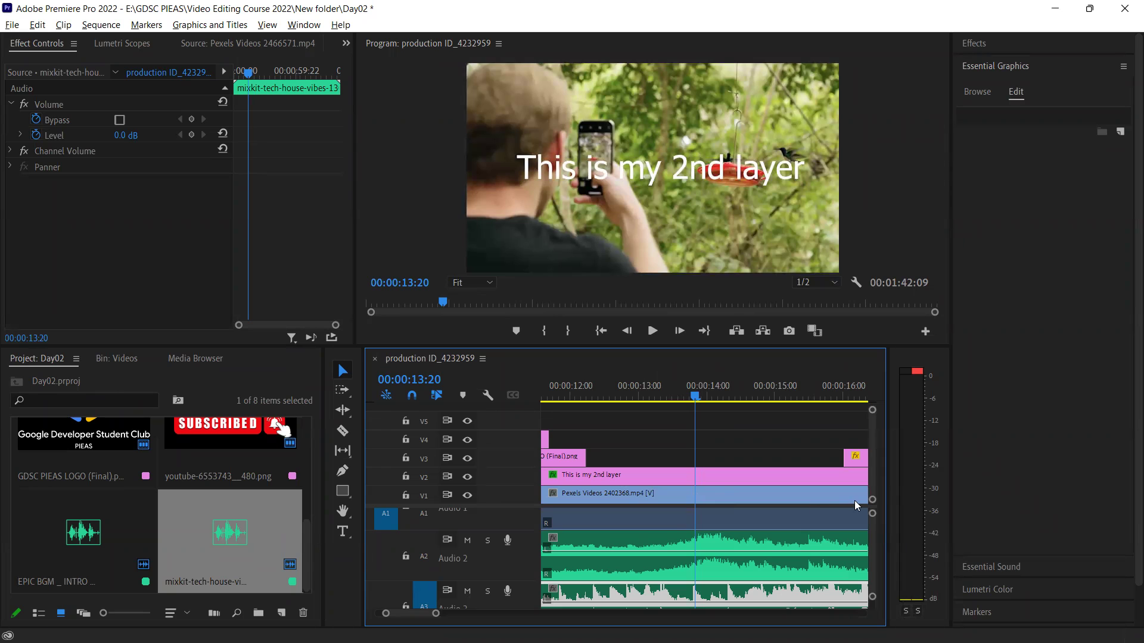
left_click_drag(437, 617, 573, 613)
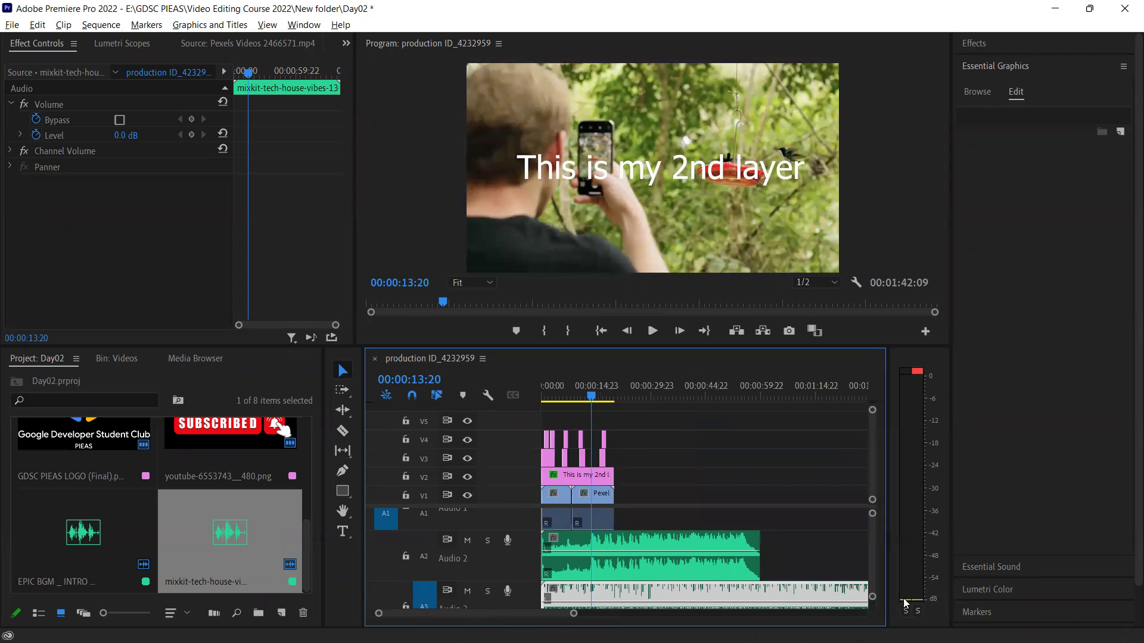
left_click_drag(872, 596, 872, 604)
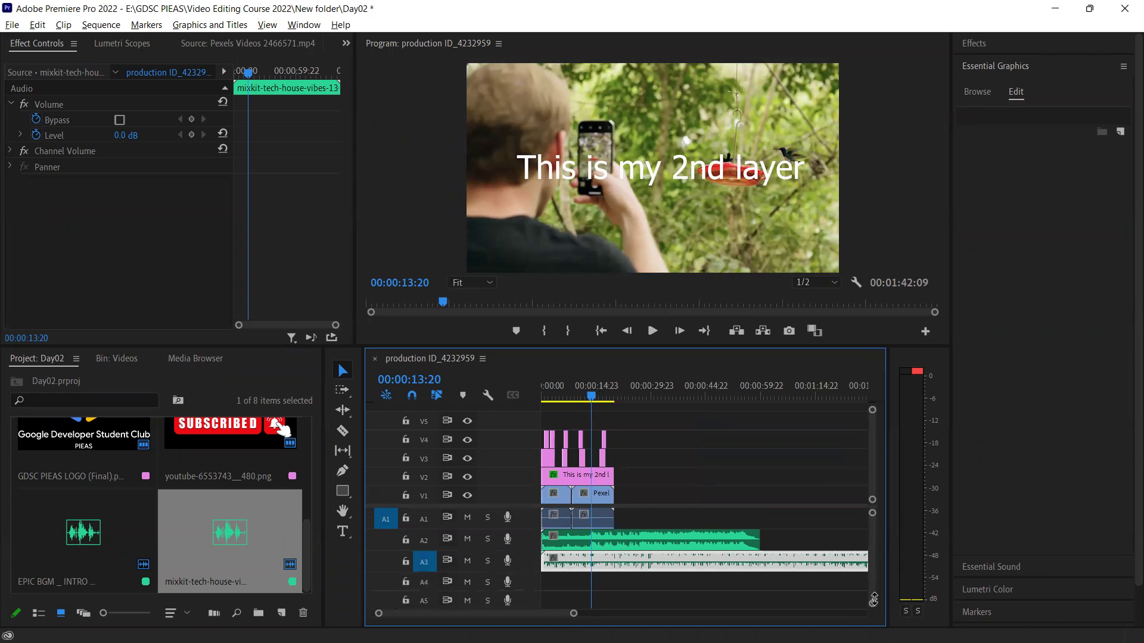
Mute track A3 with the tech-house music, leaving the EPIC BGM on A2 active
scroll(871, 563, "up", 1)
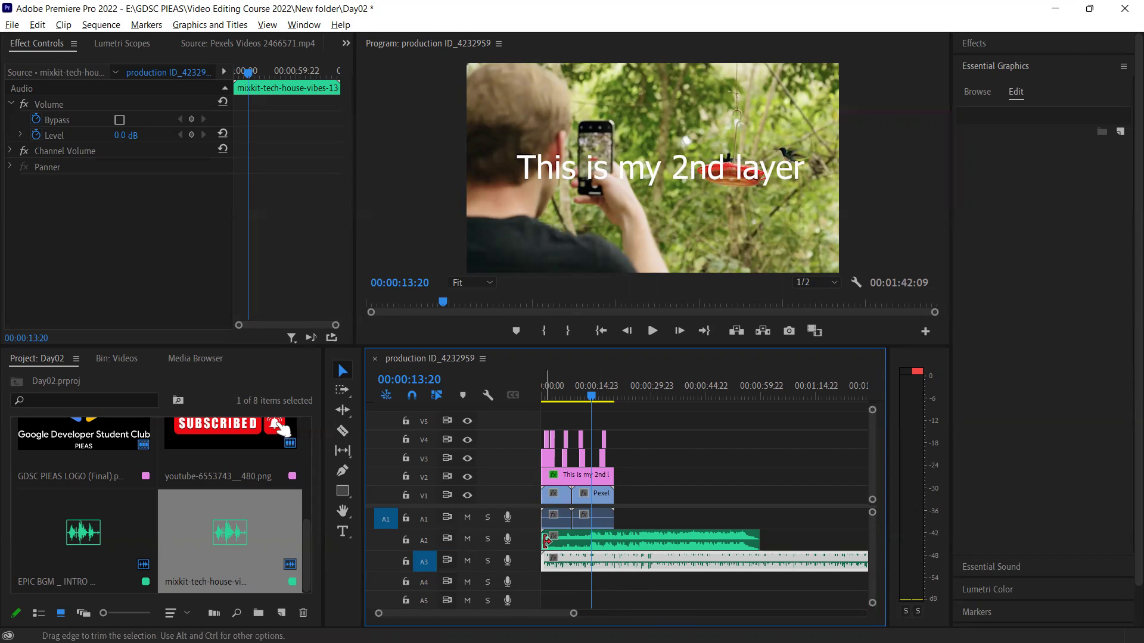
left_click(675, 542)
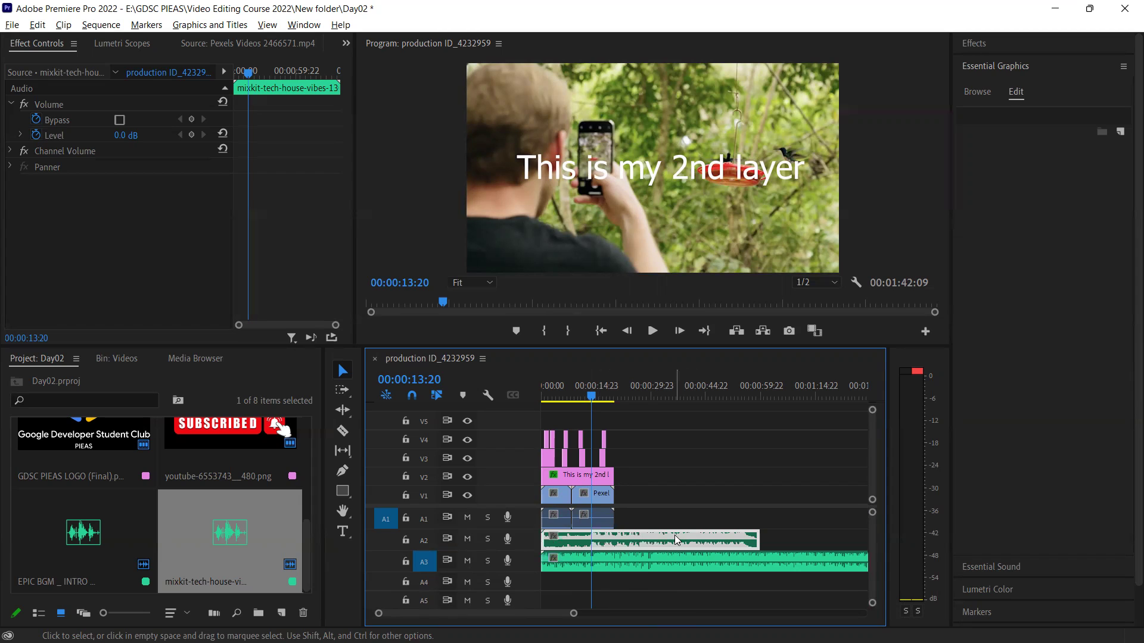
left_click(646, 564)
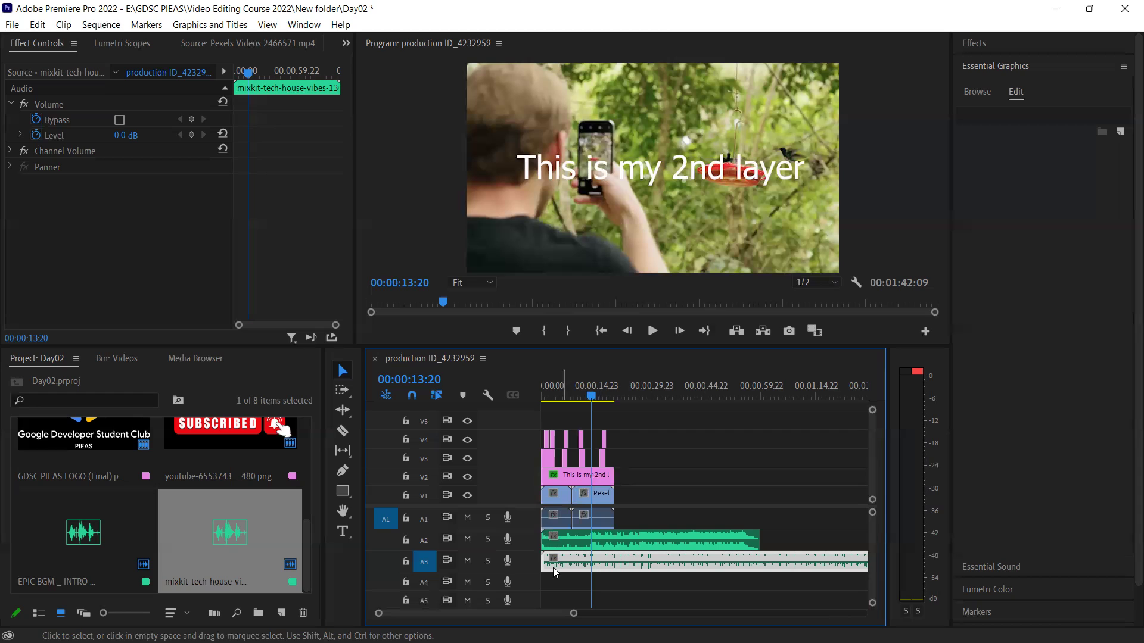
left_click(467, 560)
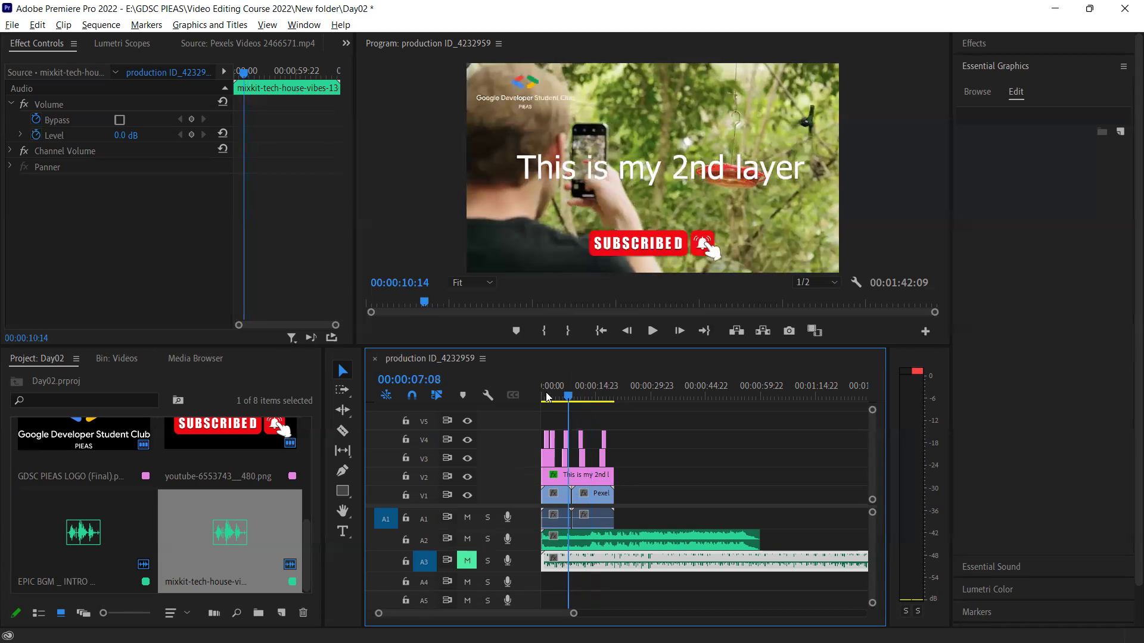
left_click_drag(591, 395, 527, 392)
key("space")
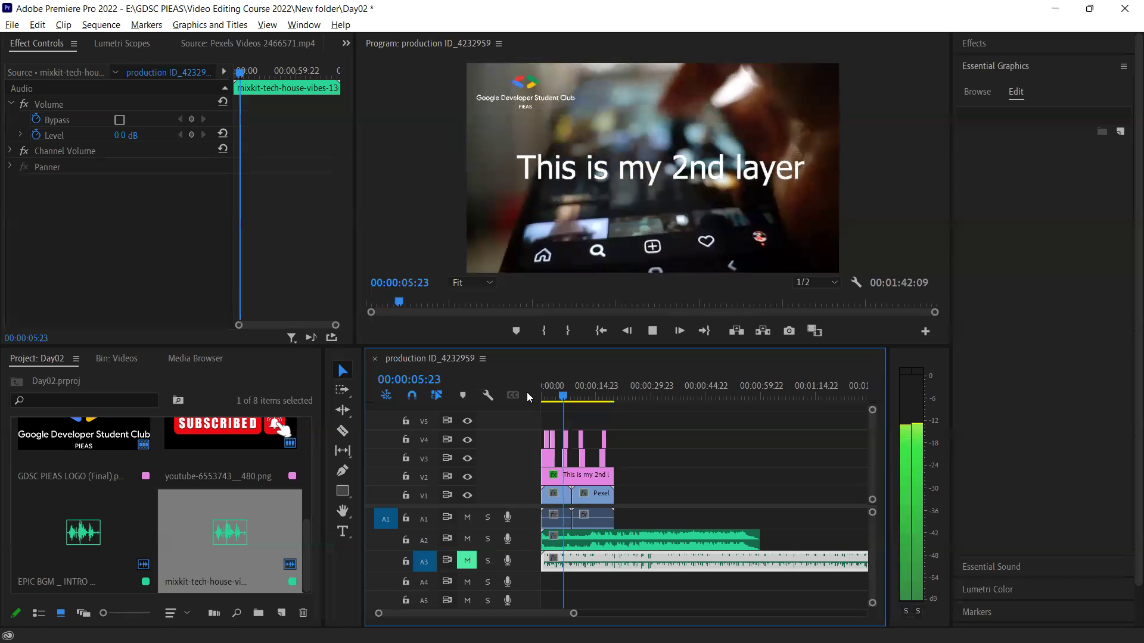
key("space")
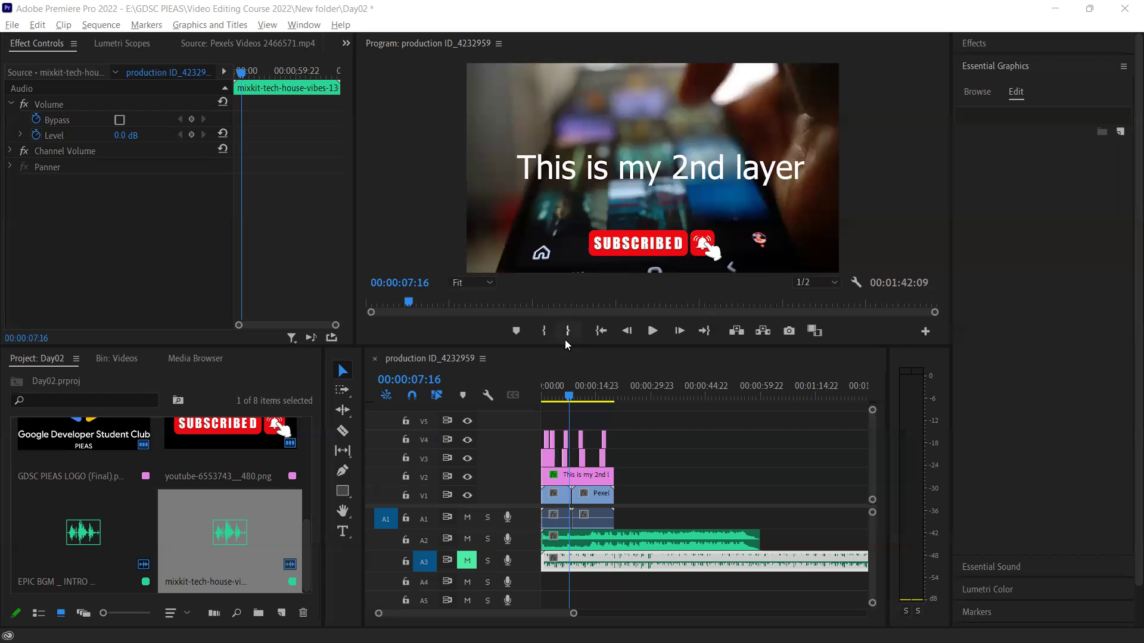
left_click(570, 393)
key("Home")
key("space")
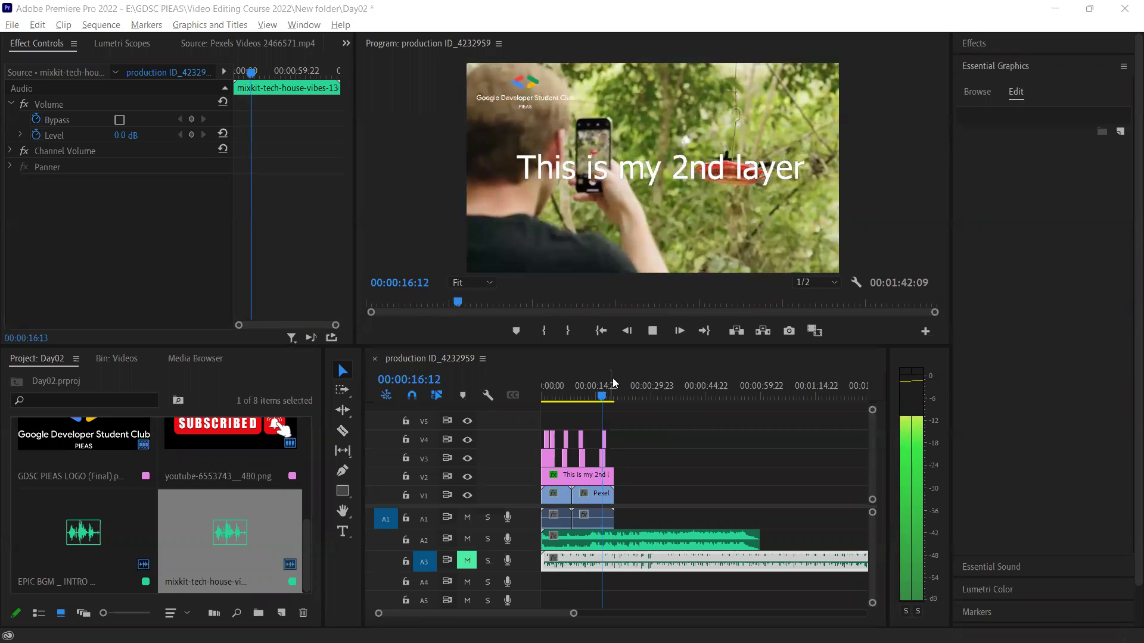
key("space")
left_click_drag(603, 396, 524, 389)
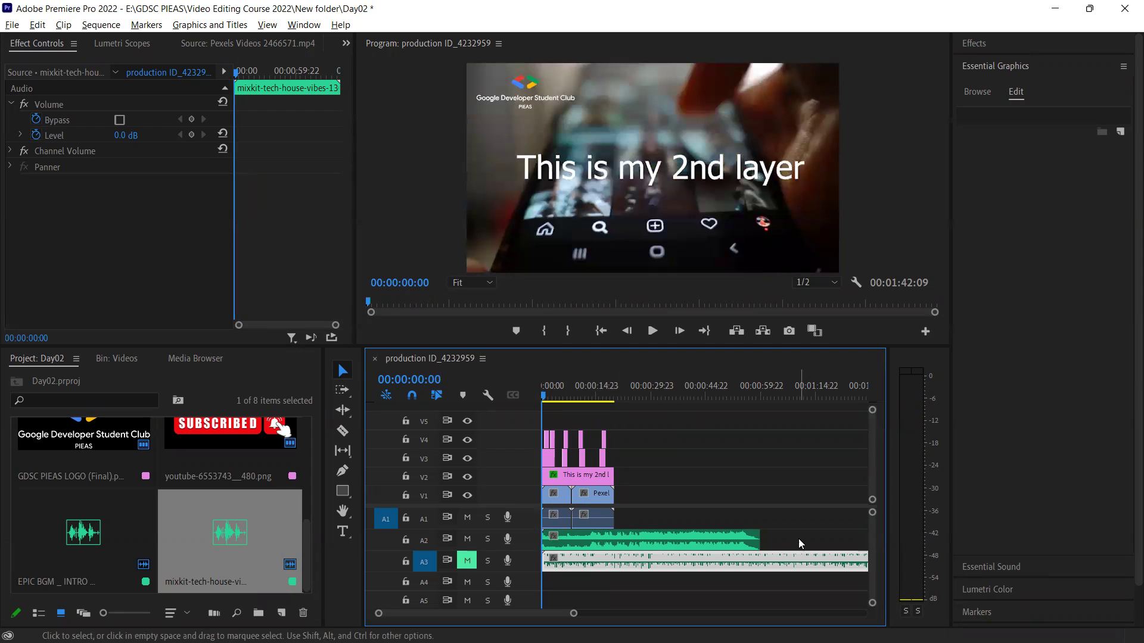
Mute A2's EPIC BGM, unmute A3's tech-house track, and play the sequence to preview it
left_click(775, 538)
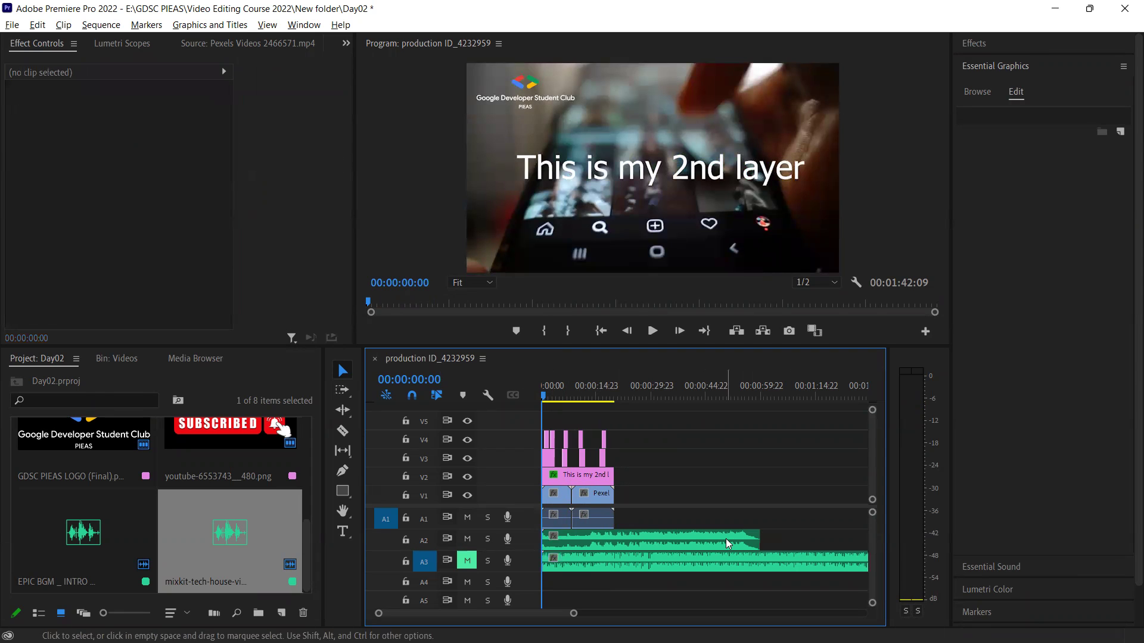
left_click(671, 539)
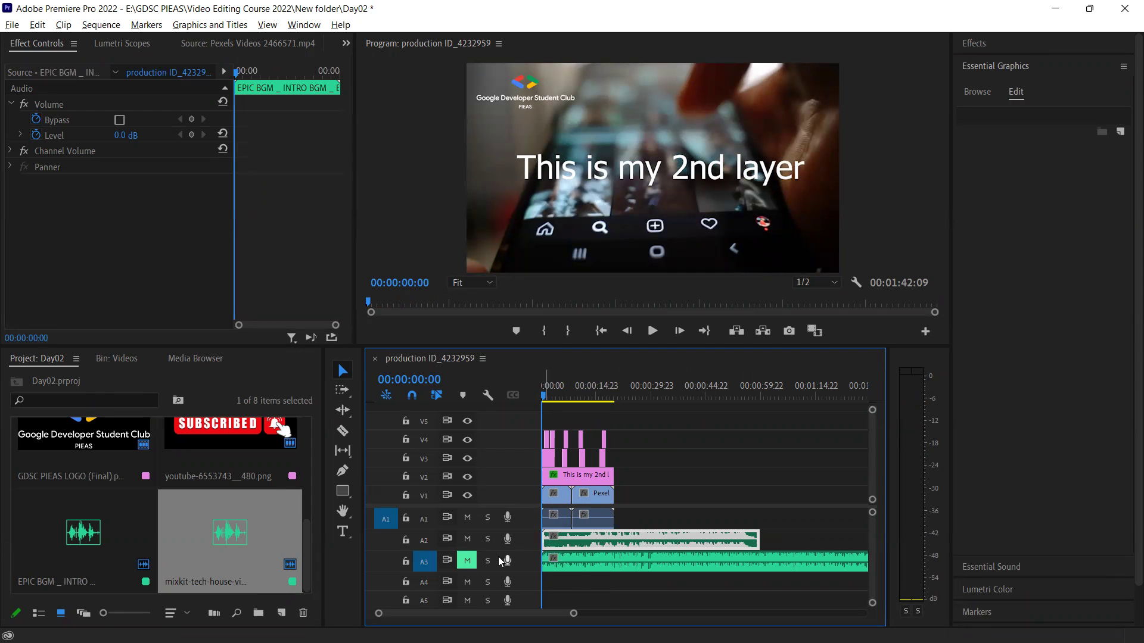
left_click(468, 545)
left_click(467, 561)
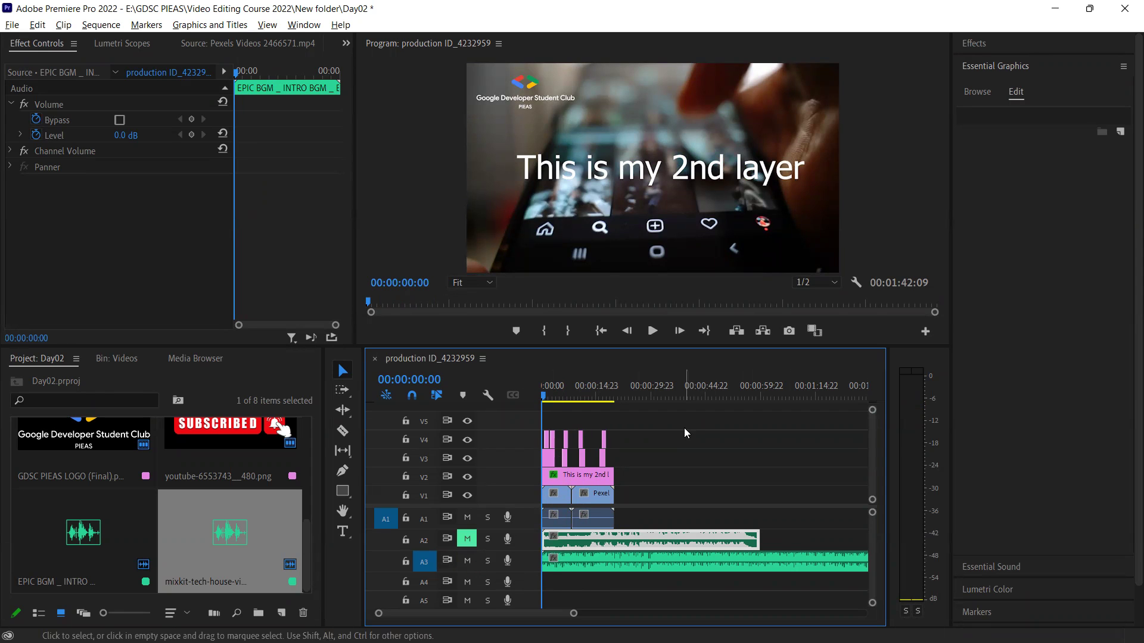
key("space")
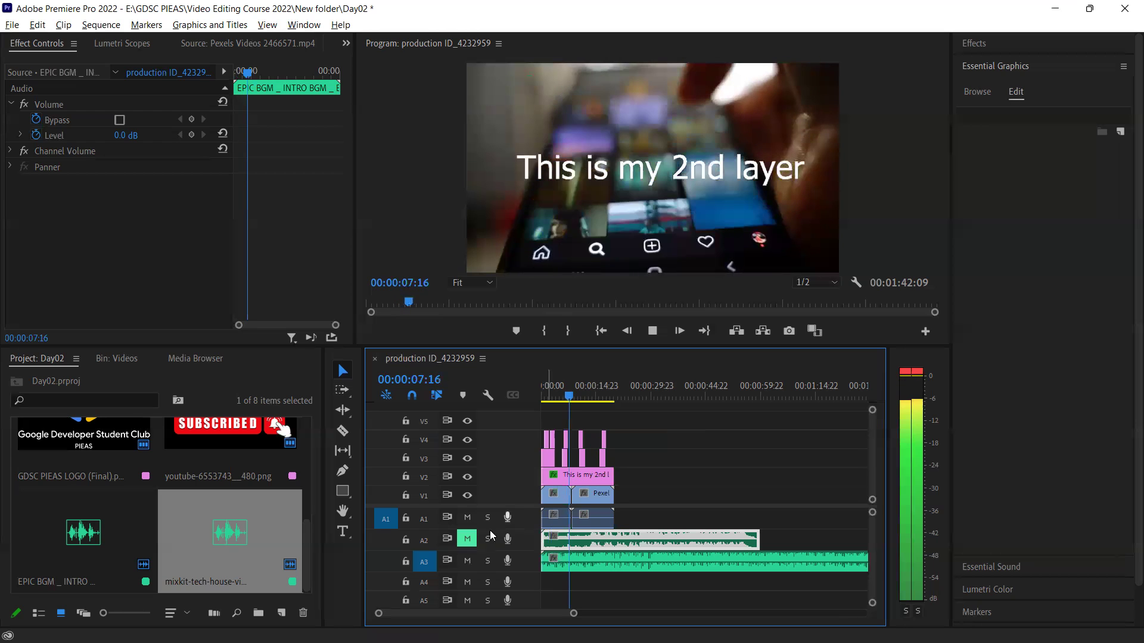
left_click(652, 330)
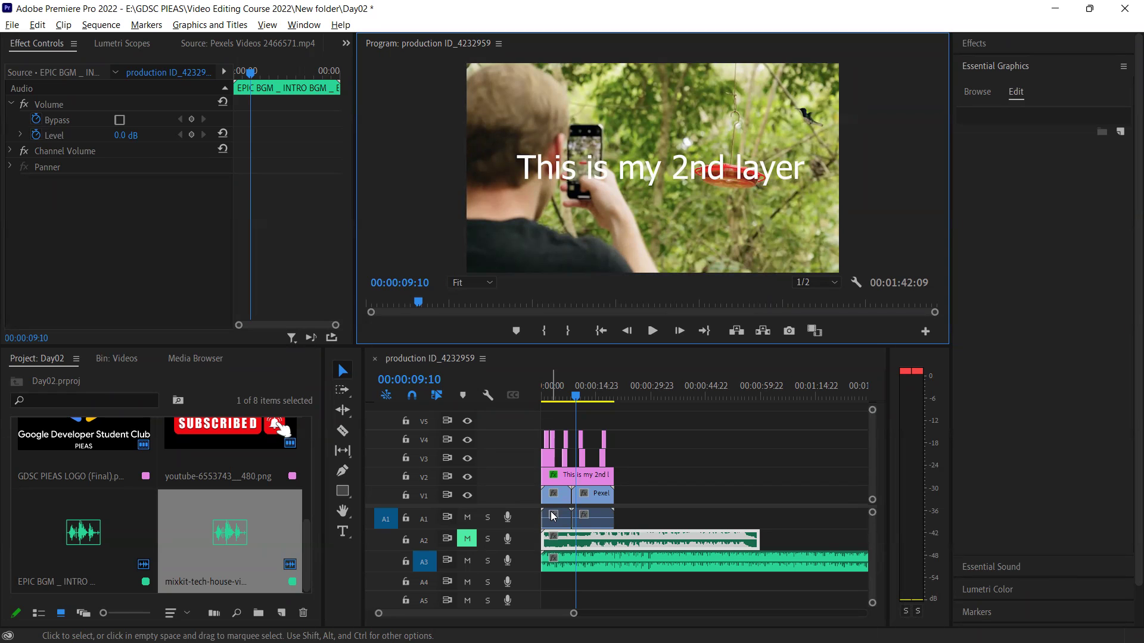
left_click_drag(581, 395, 596, 396)
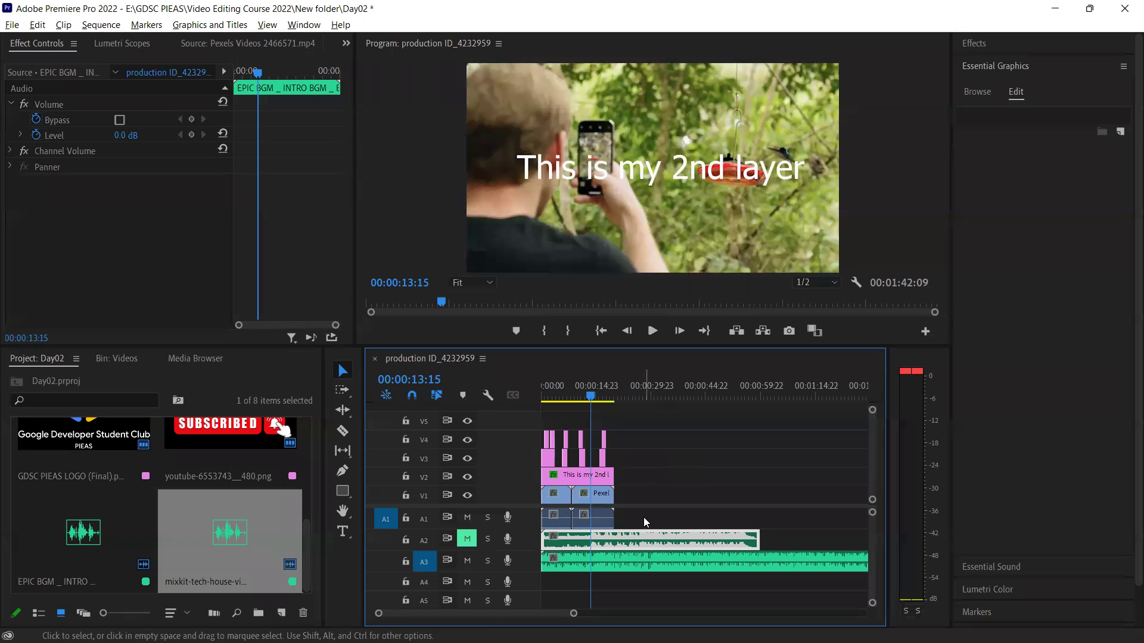
left_click_drag(590, 396, 576, 400)
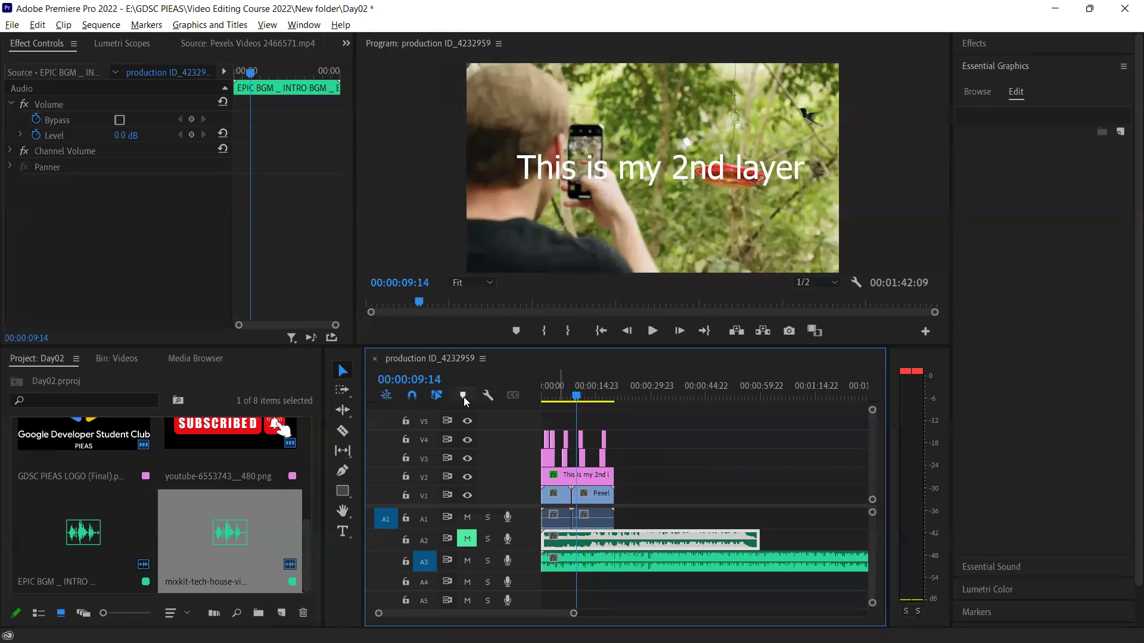
left_click(467, 560)
left_click_drag(577, 398, 562, 398)
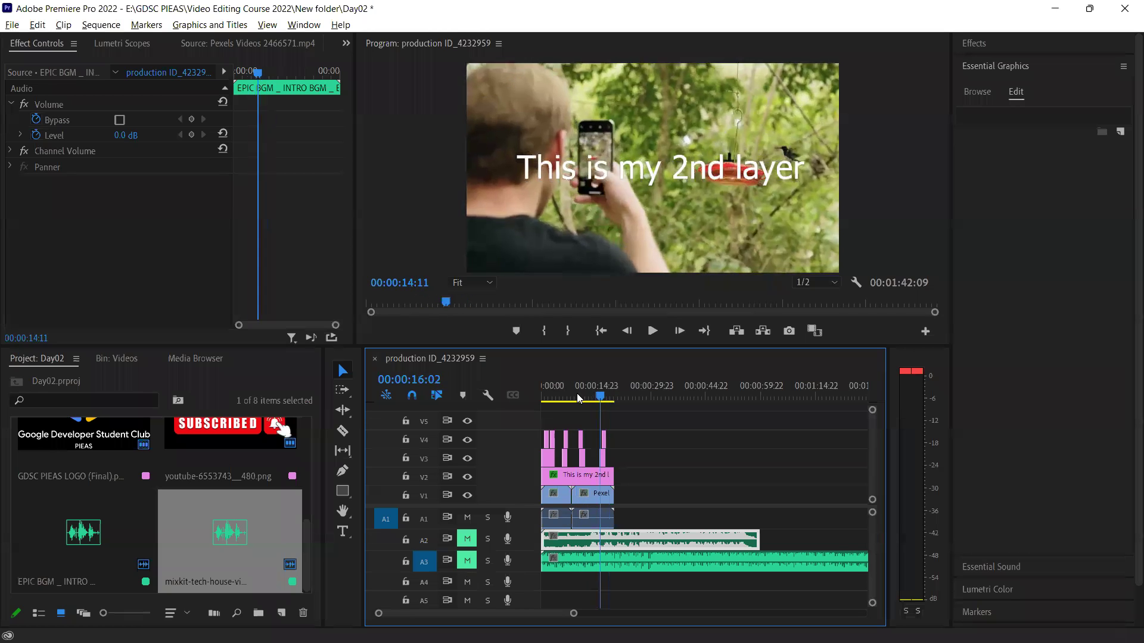
left_click(571, 395)
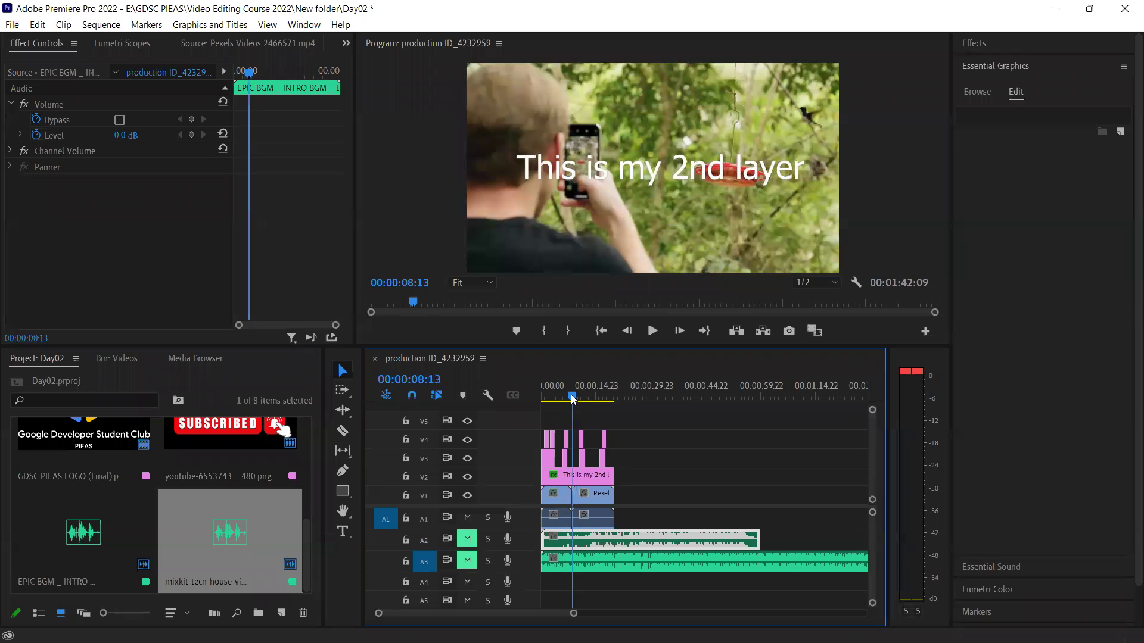
key("space")
left_click_drag(573, 398, 585, 402)
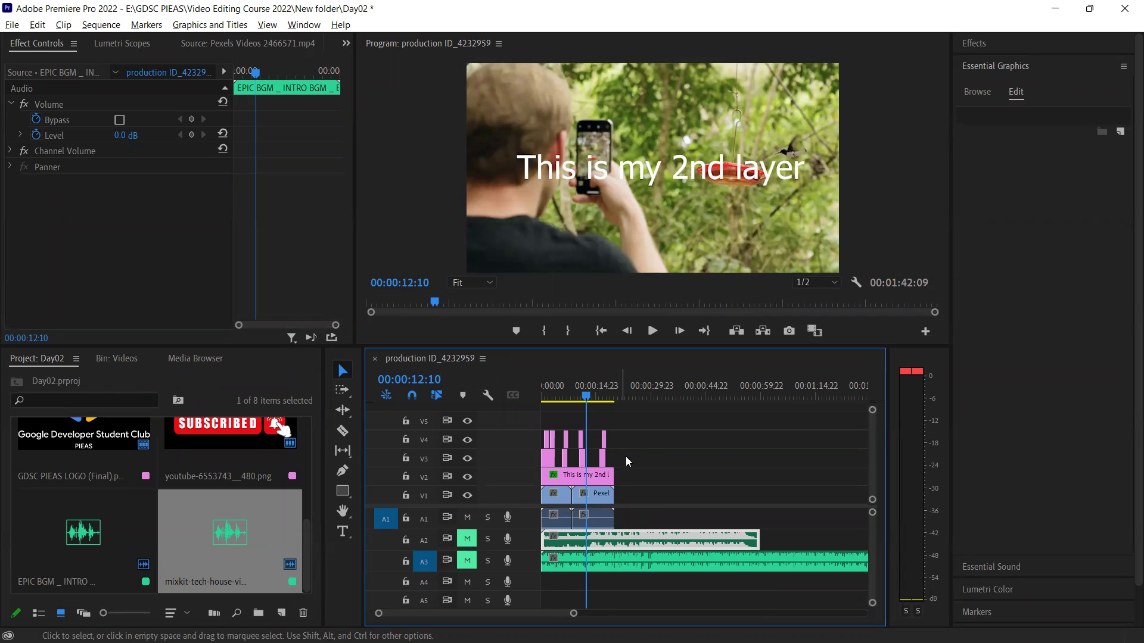
Delete the title and overlay clips on V2–V5 and both music clips on A2 and A3
left_click_drag(660, 475, 523, 439)
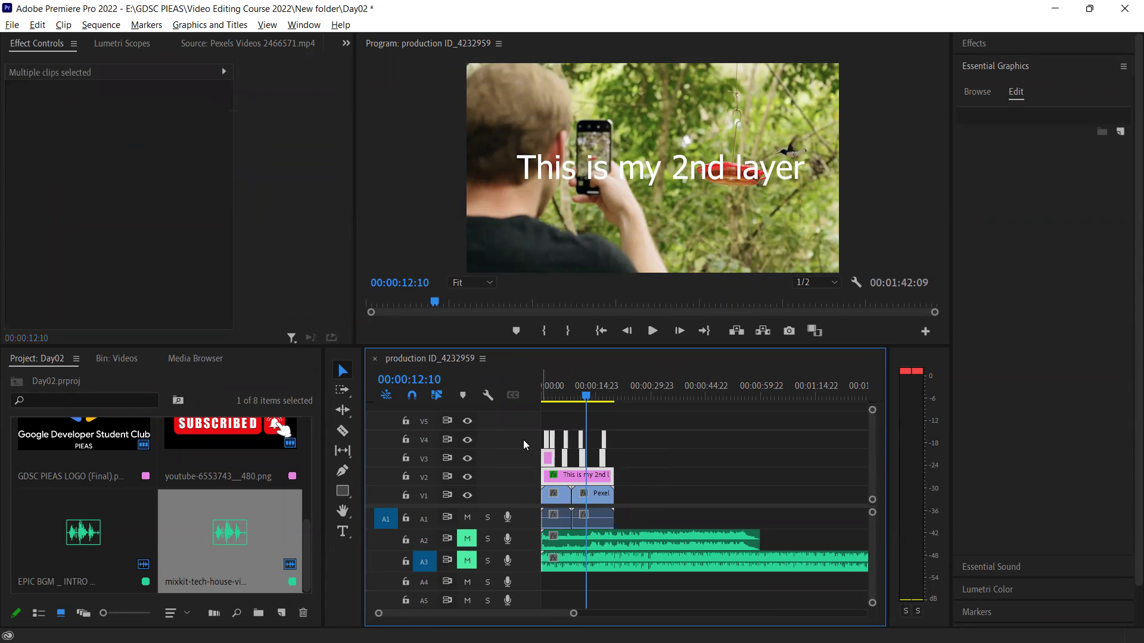
key("Delete")
left_click(723, 563)
left_click(571, 539, "shift")
key("Delete")
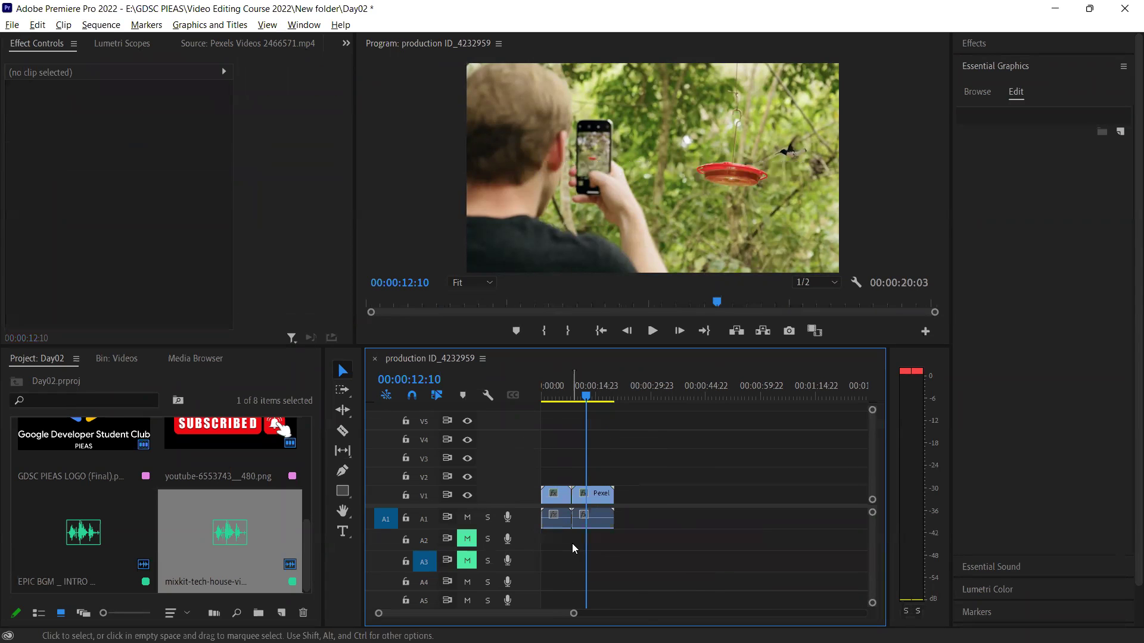
Delete the hummingbird Pexels clip and move the playhead to 00:00:04:14
left_click_drag(571, 614, 498, 614)
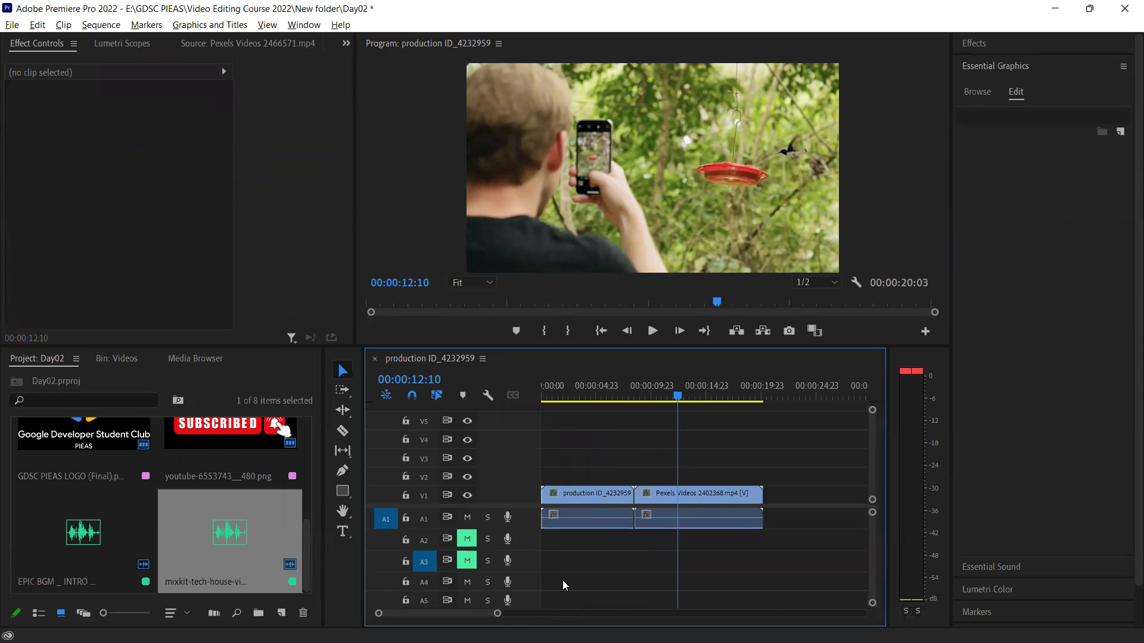
left_click(666, 488)
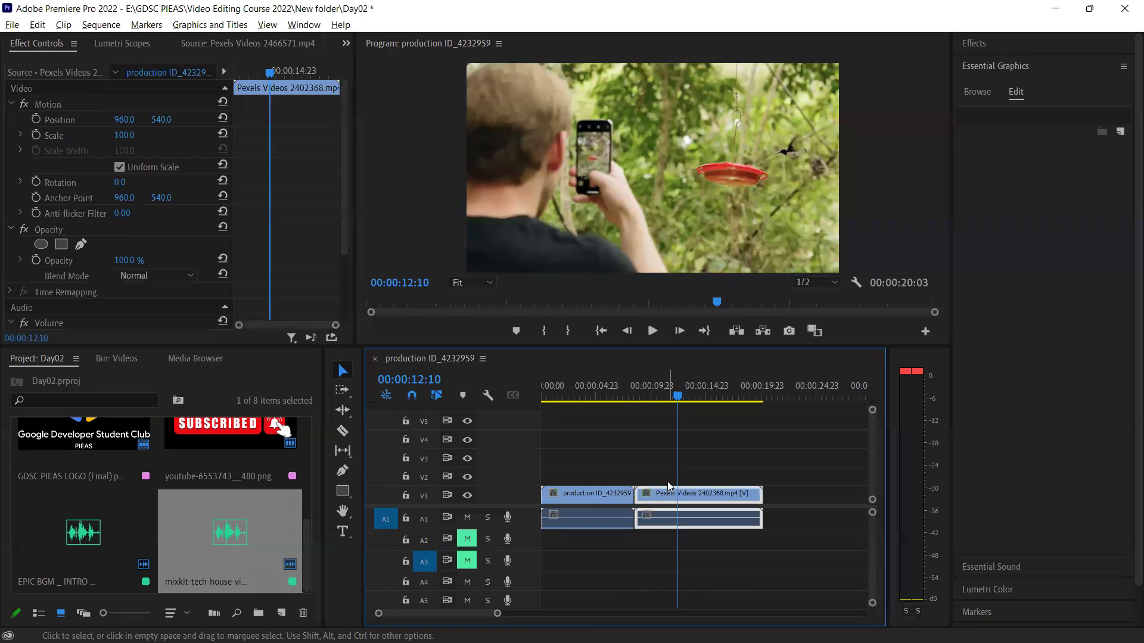
key("Delete")
left_click(553, 386)
left_click_drag(540, 381, 594, 388)
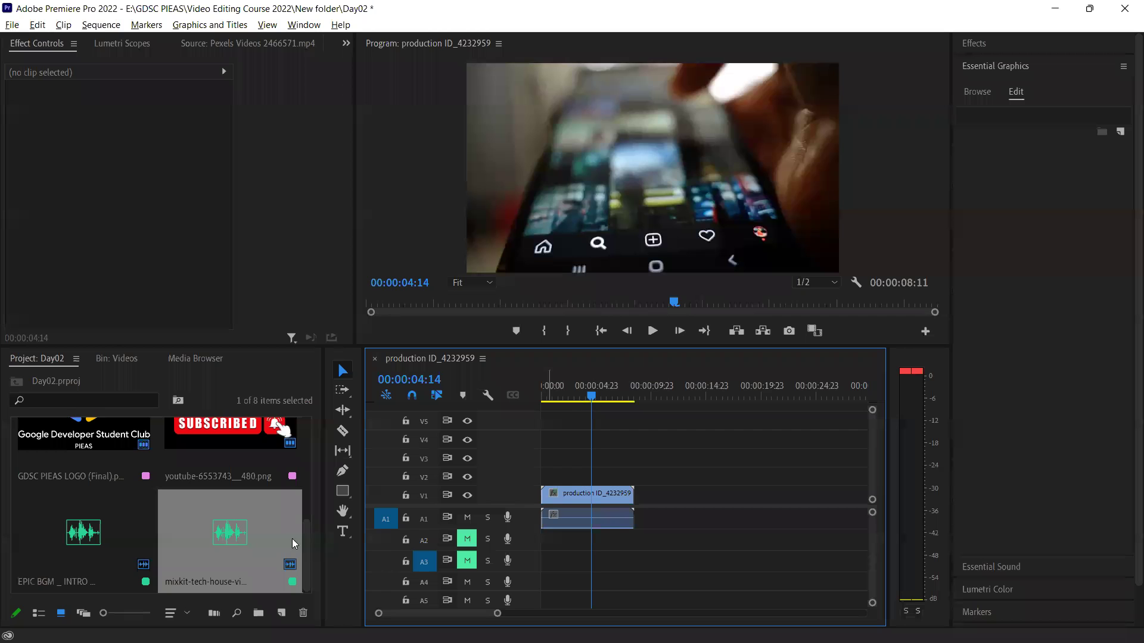
Drag Pexels Videos 2466571.mp4 from the Videos bin onto V1, just after the first clip
left_click(113, 359)
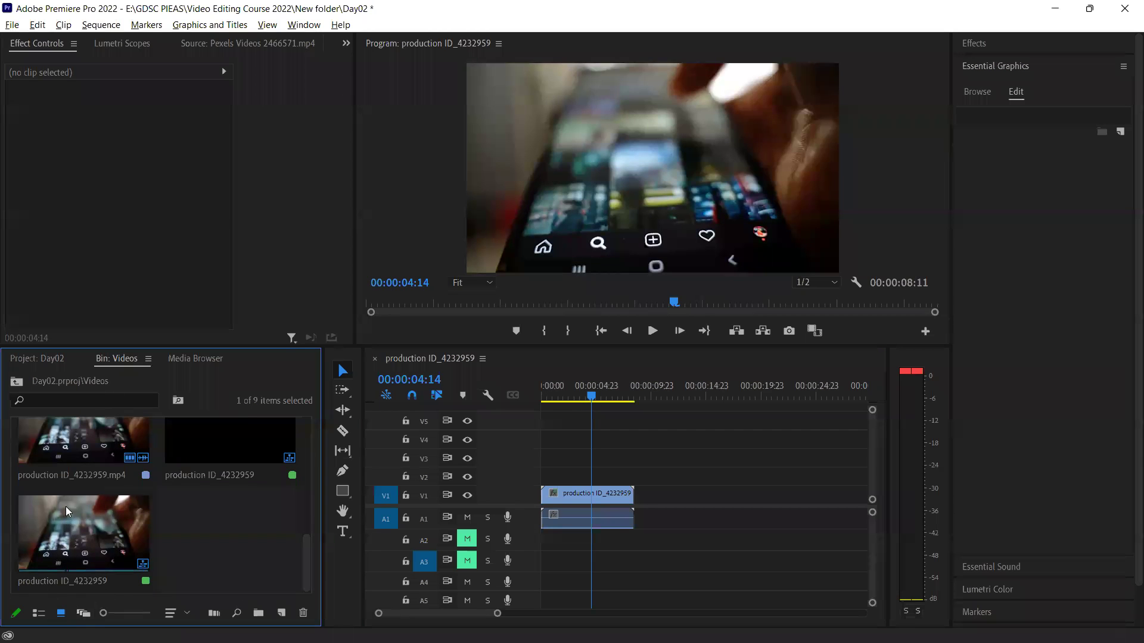
scroll(101, 504, "up", 3)
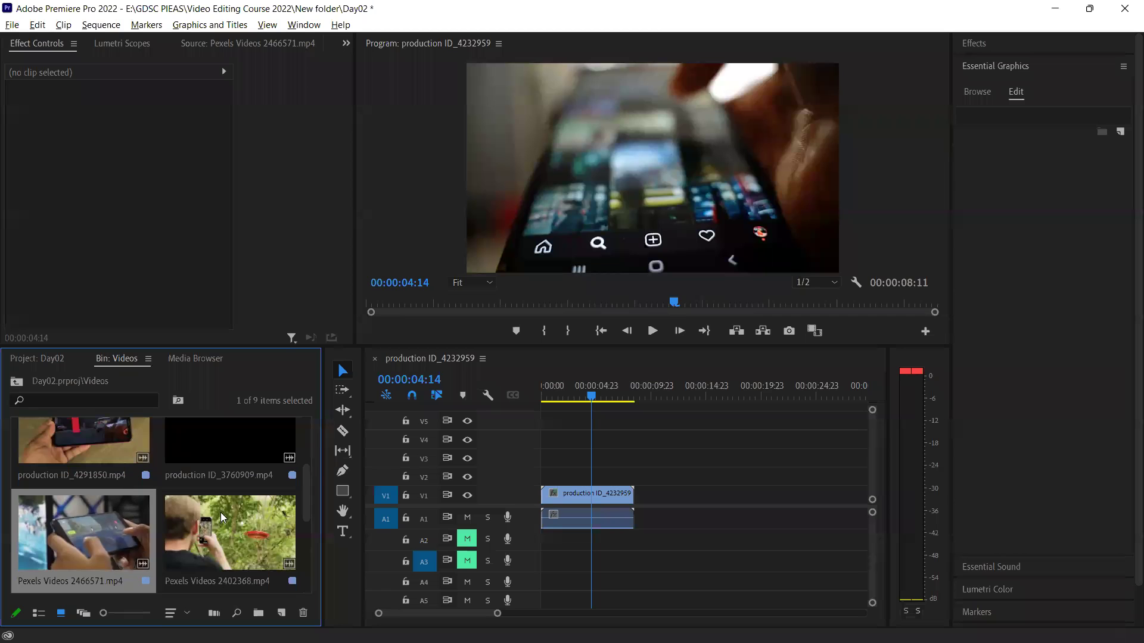
mouse_move(95, 520)
left_mouse_down()
mouse_move(681, 494)
mouse_move(650, 501)
left_mouse_up()
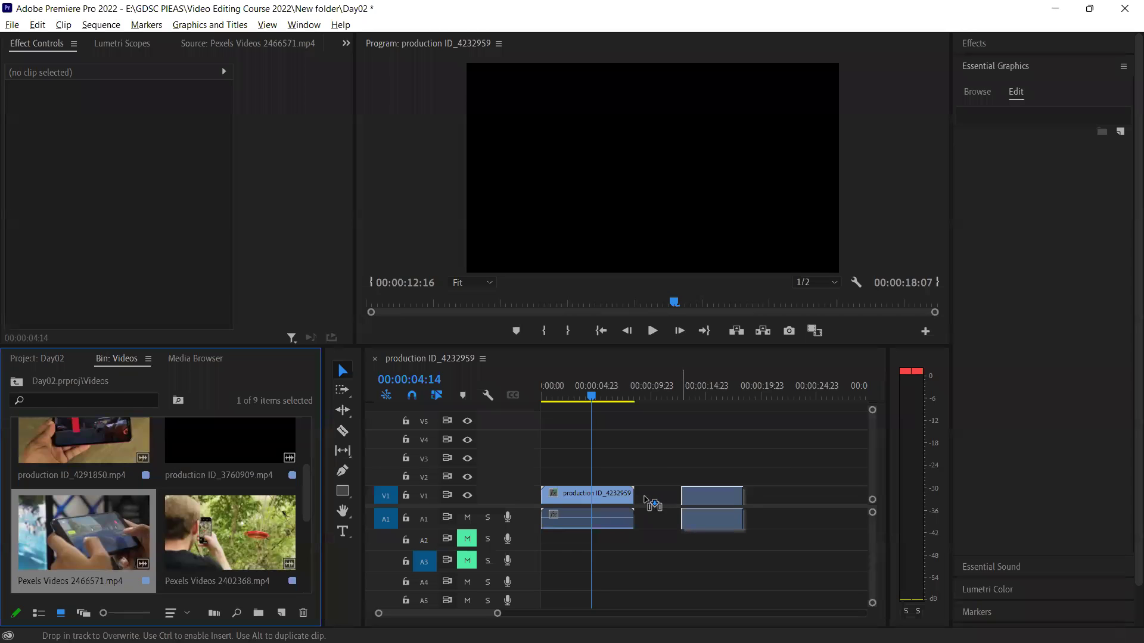
left_click_drag(648, 497, 645, 498)
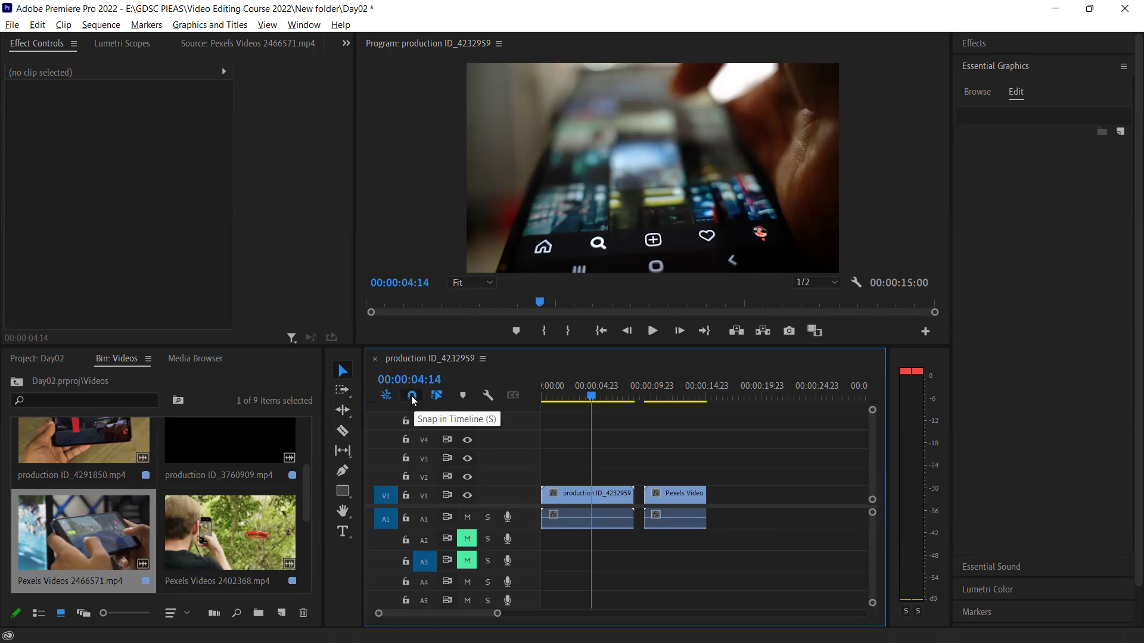
With snapping off, nudge the Pexels clip 8 frames earlier, then re-enable snapping and butt it against the first clip
left_click(412, 397)
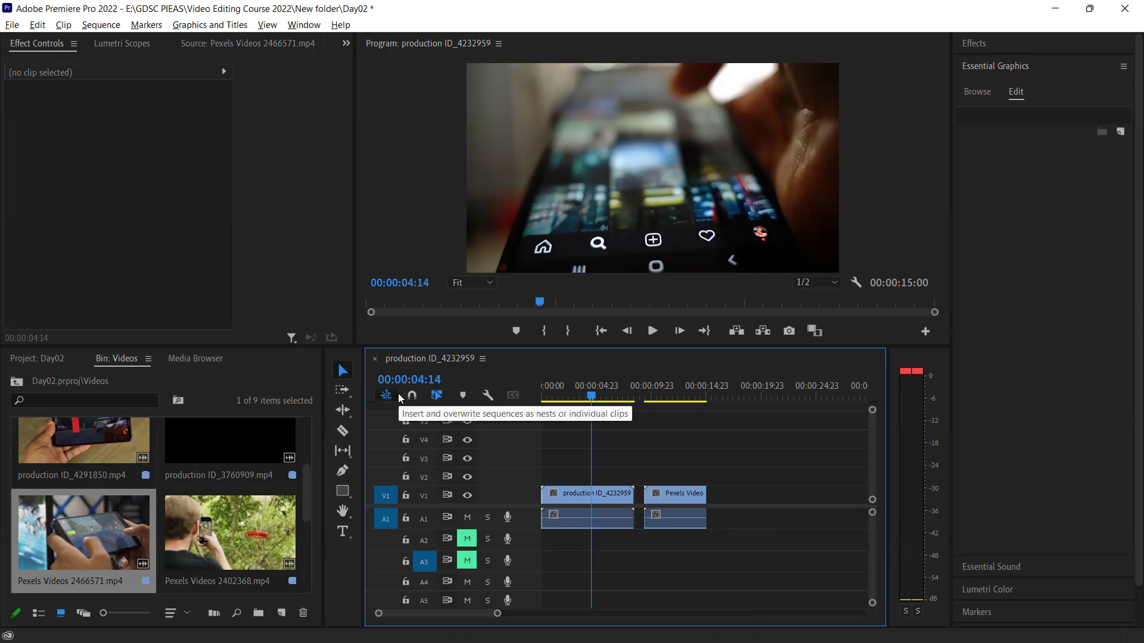
left_click(663, 501)
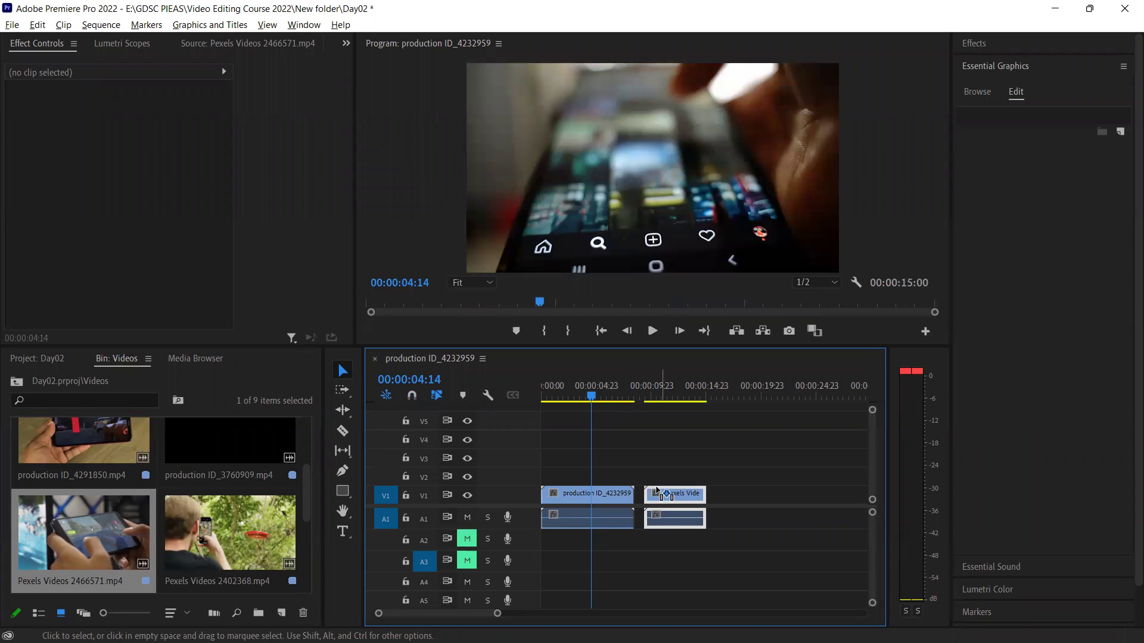
left_click_drag(656, 490, 661, 492)
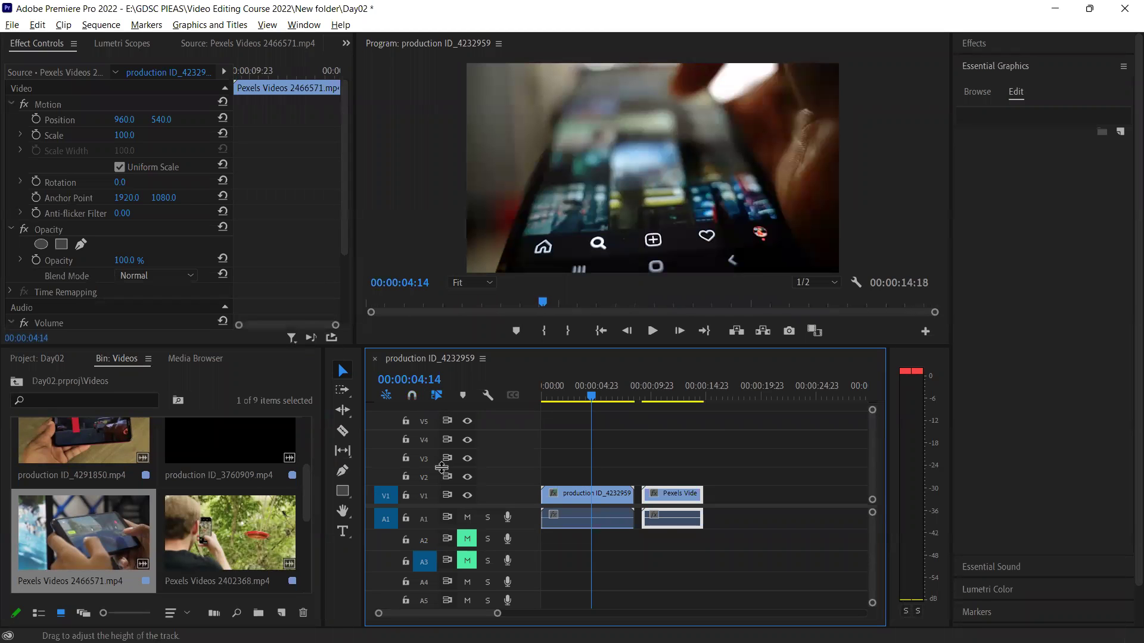
left_click(411, 396)
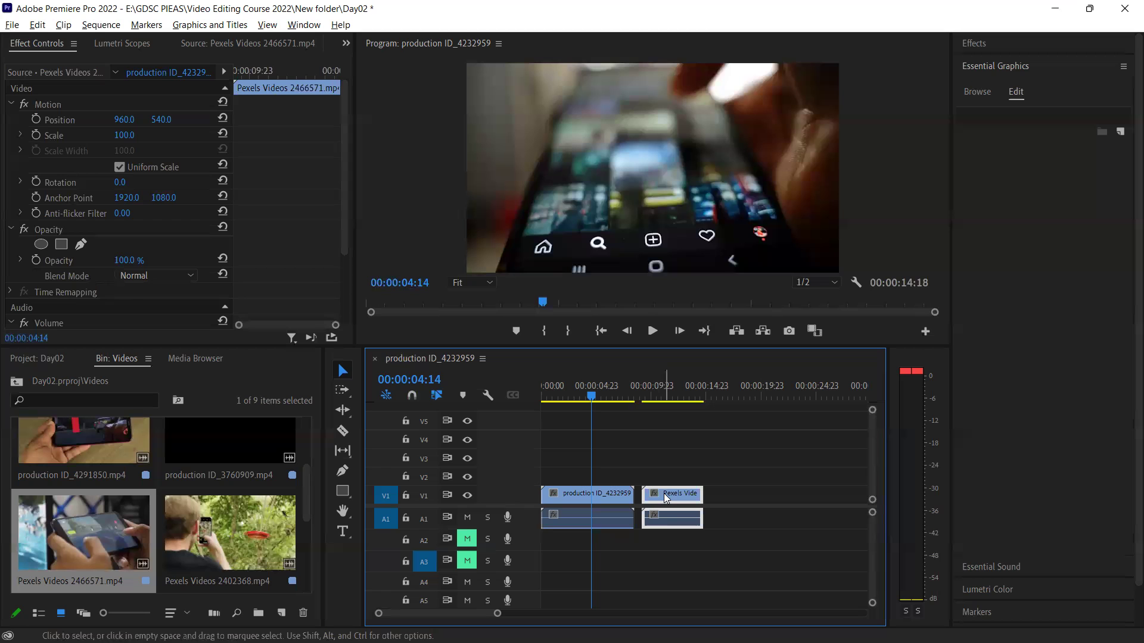
left_click_drag(654, 499, 647, 499)
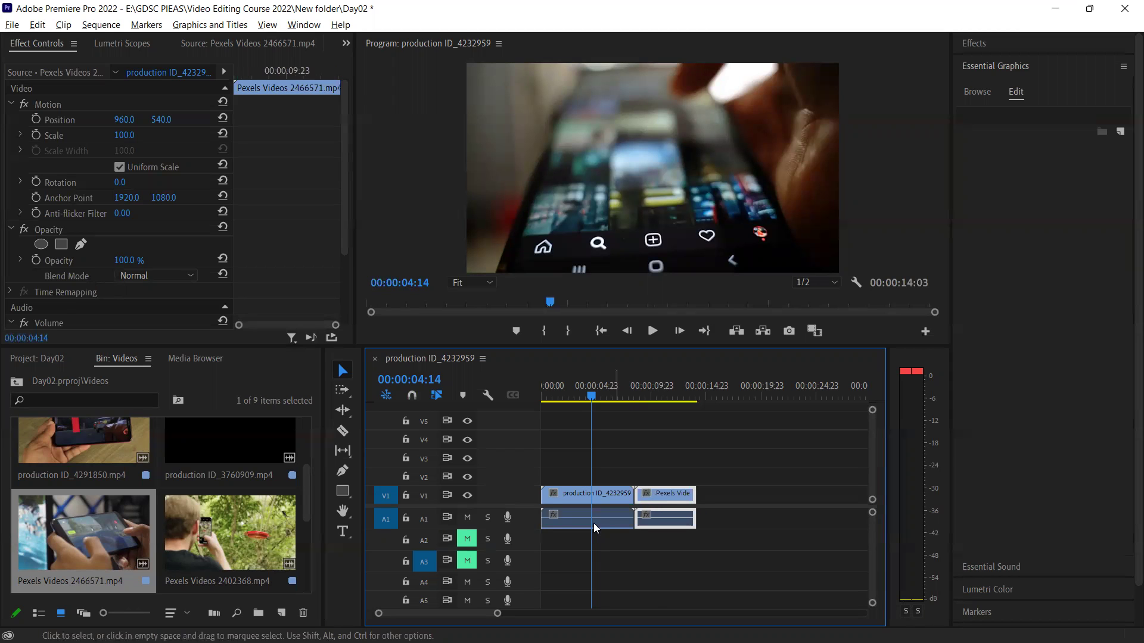
left_click_drag(497, 613, 420, 614)
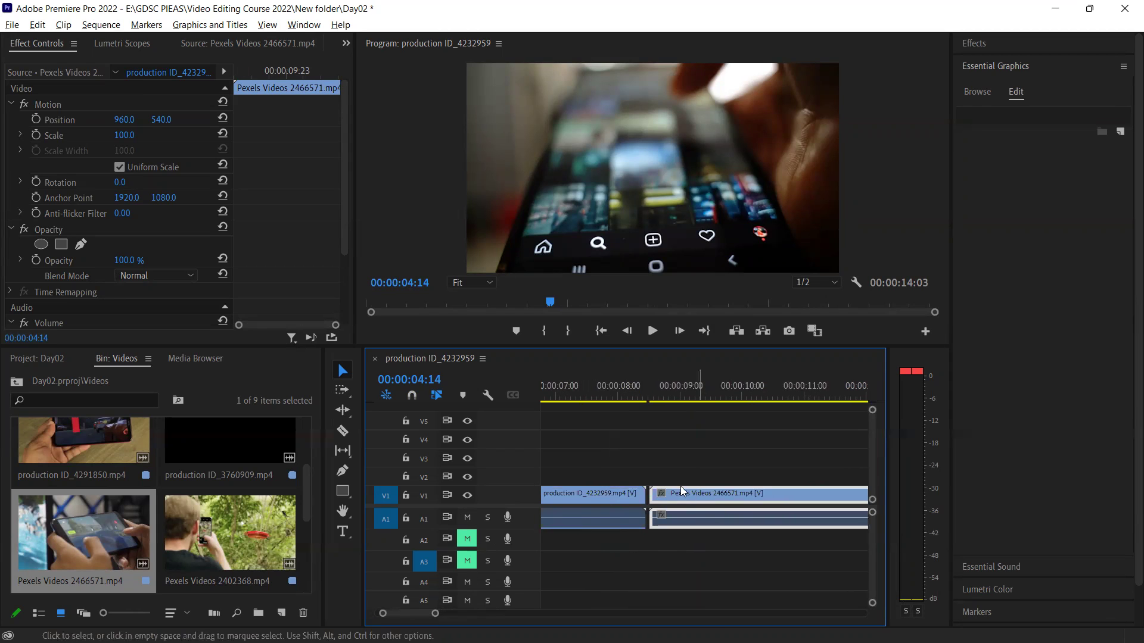
Drag the Pexels Videos clip pair flush against the first clip's end and turn snapping back on
left_click_drag(645, 475, 656, 506)
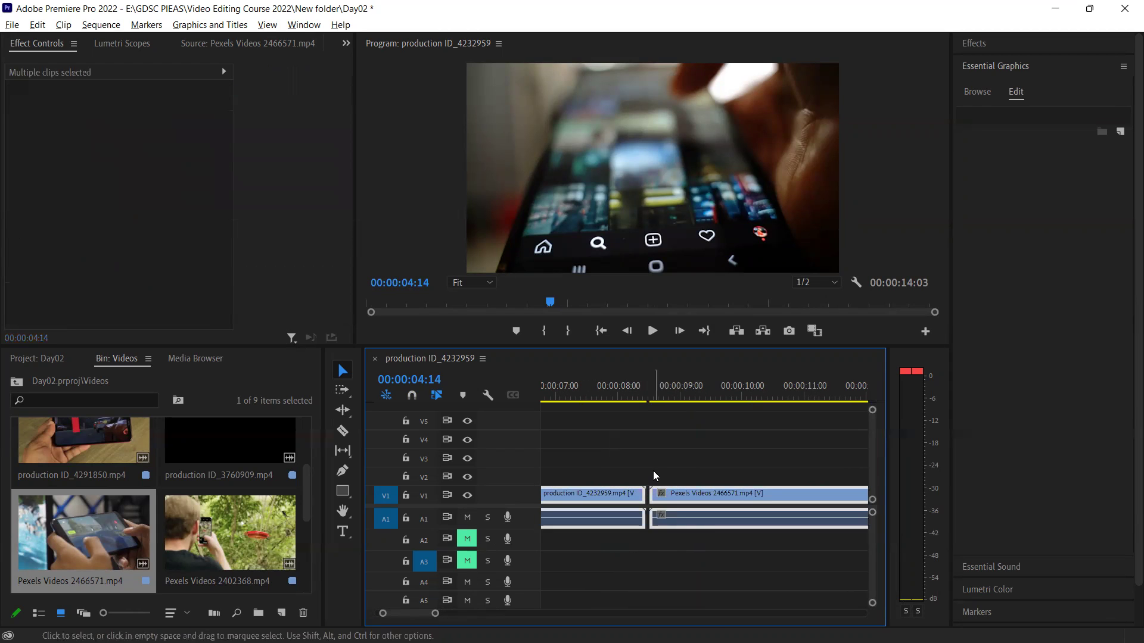
left_click(654, 475)
left_click(668, 496)
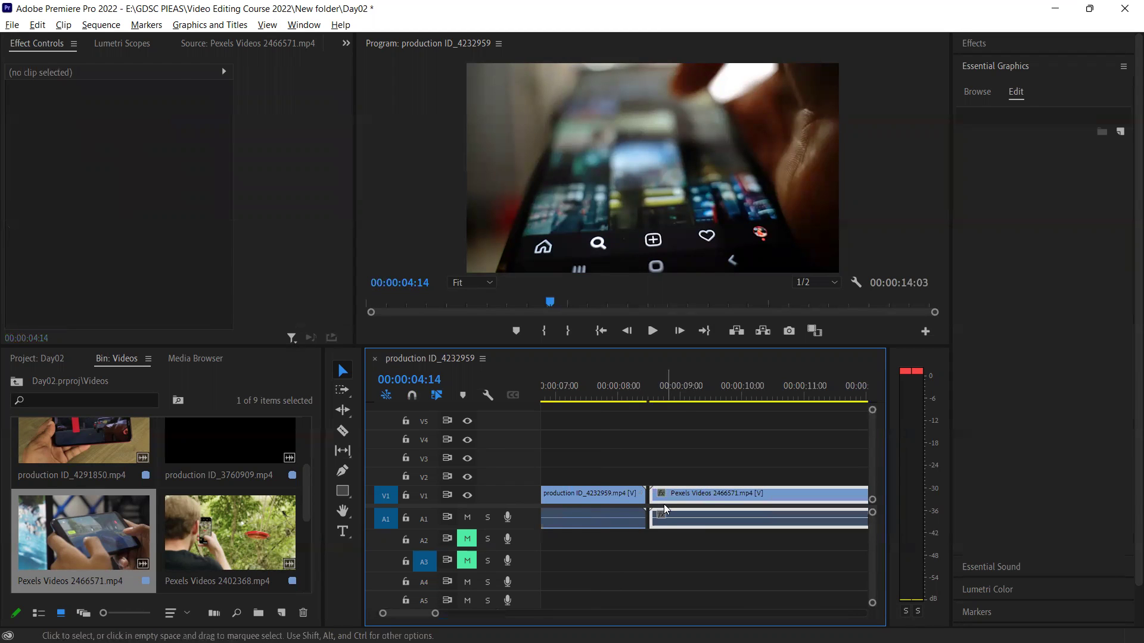
left_click_drag(664, 510, 661, 509)
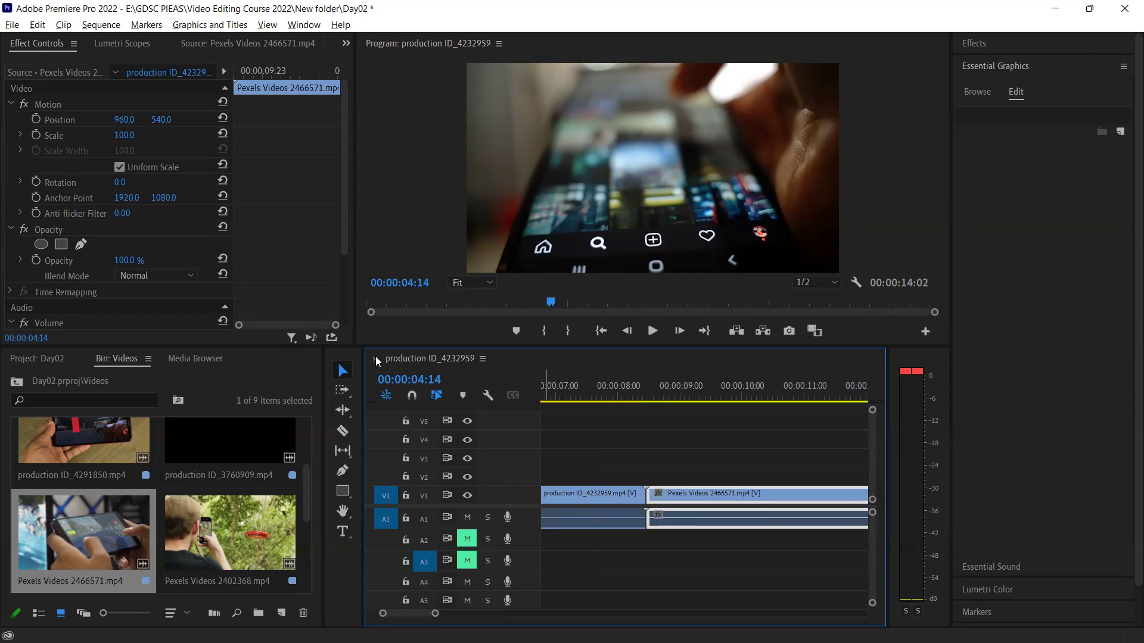
left_click(412, 397)
mouse_move(418, 614)
left_mouse_down()
mouse_move(403, 614)
mouse_move(492, 614)
left_mouse_up()
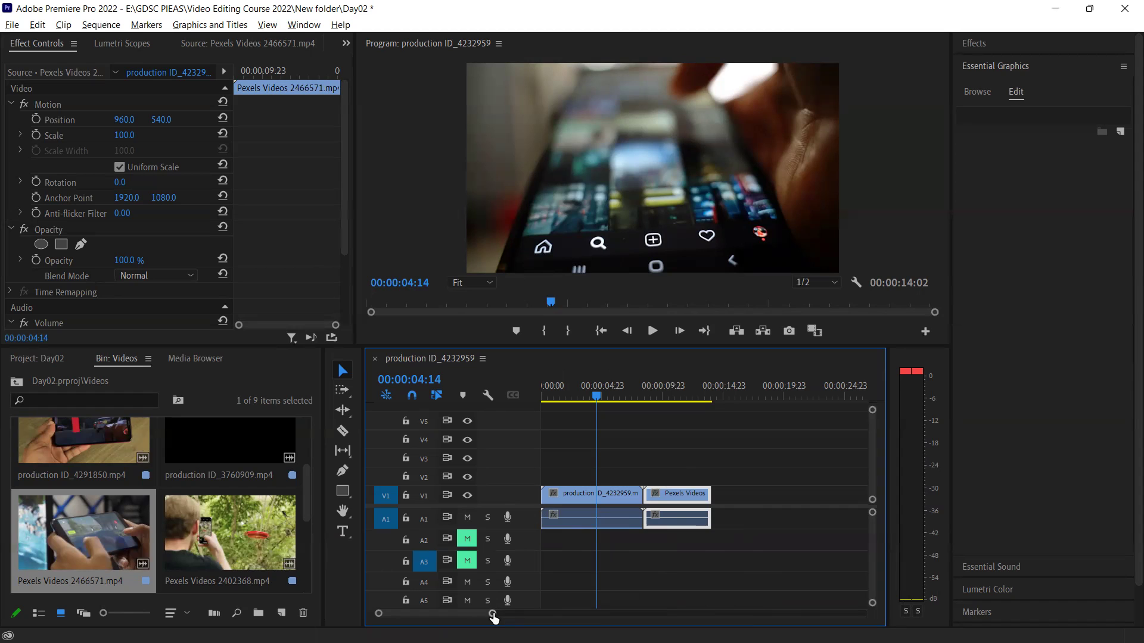
Drop production ID_4291850.mp4 onto V1 right after the Pexels clip and zoom the timeline to check it
mouse_move(431, 615)
left_mouse_down()
mouse_move(567, 617)
mouse_move(415, 612)
left_mouse_up()
left_click_drag(118, 430, 720, 520)
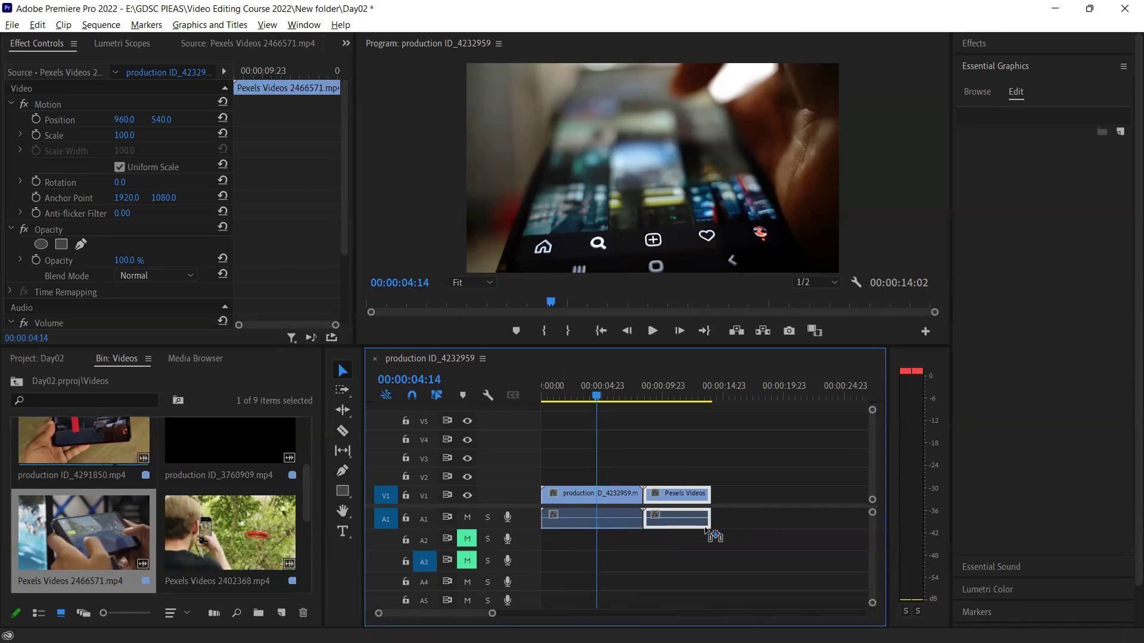
left_click_drag(478, 610, 500, 609)
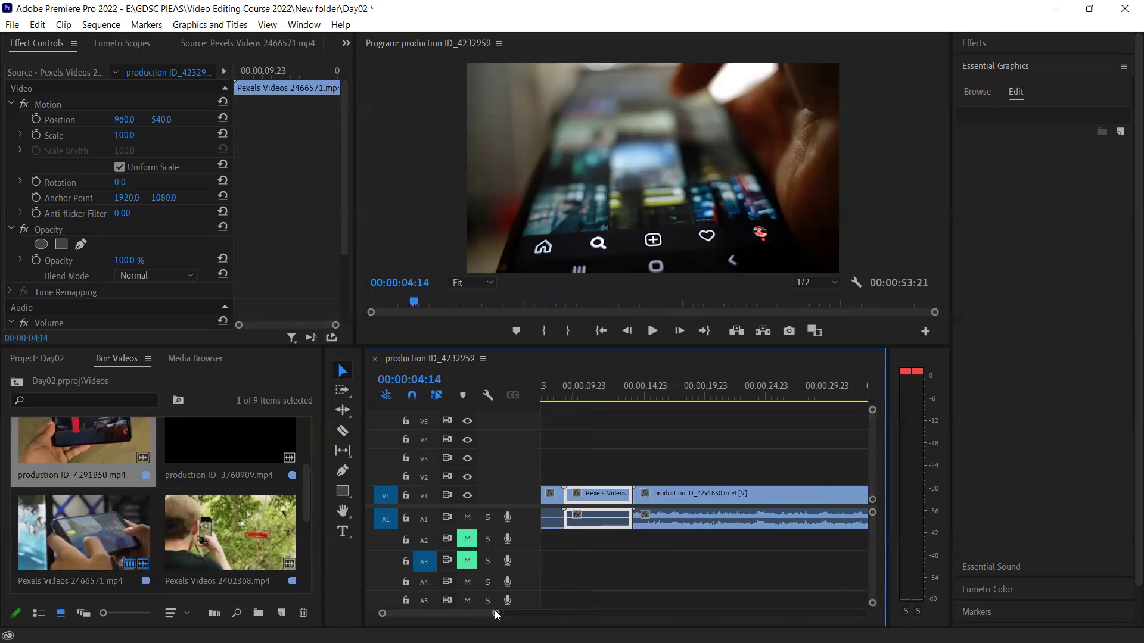
scroll(230, 549, "down", 1)
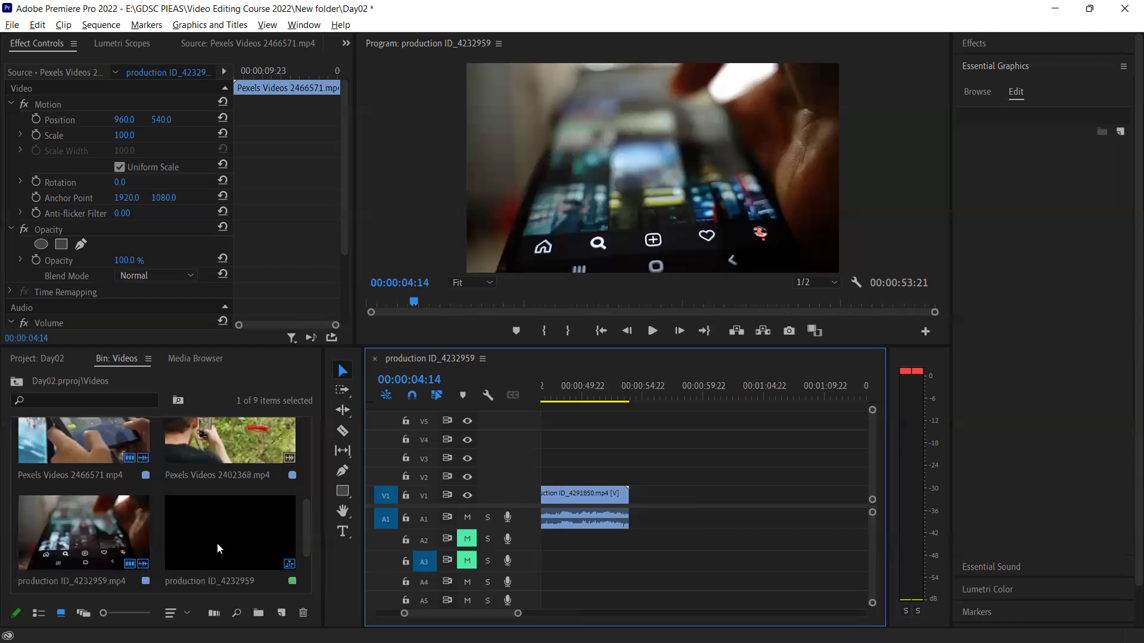
scroll(110, 538, "down", 1)
scroll(107, 456, "up", 2)
scroll(108, 478, "up", 2)
left_click(240, 451)
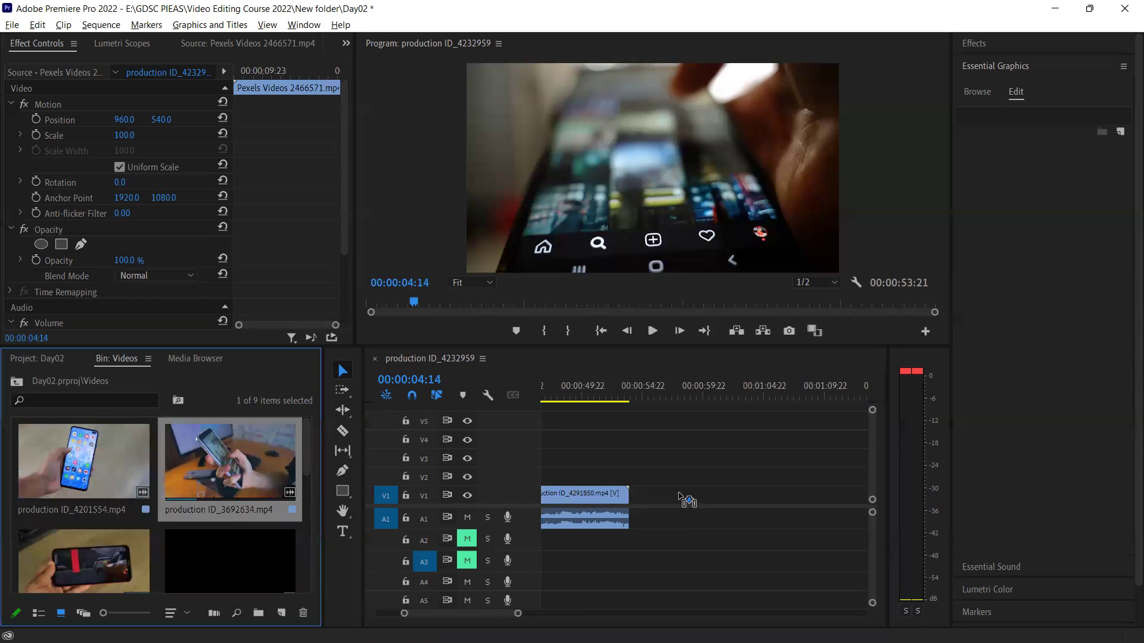
left_click_drag(486, 615, 353, 608)
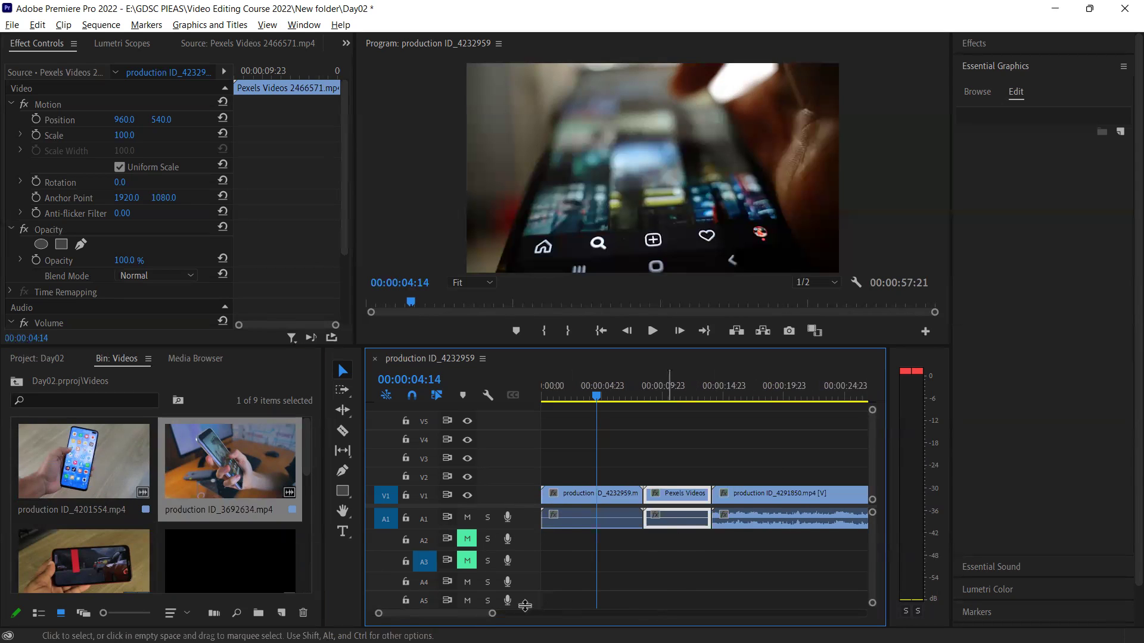
mouse_move(471, 616)
left_mouse_down()
mouse_move(494, 613)
mouse_move(442, 612)
left_mouse_up()
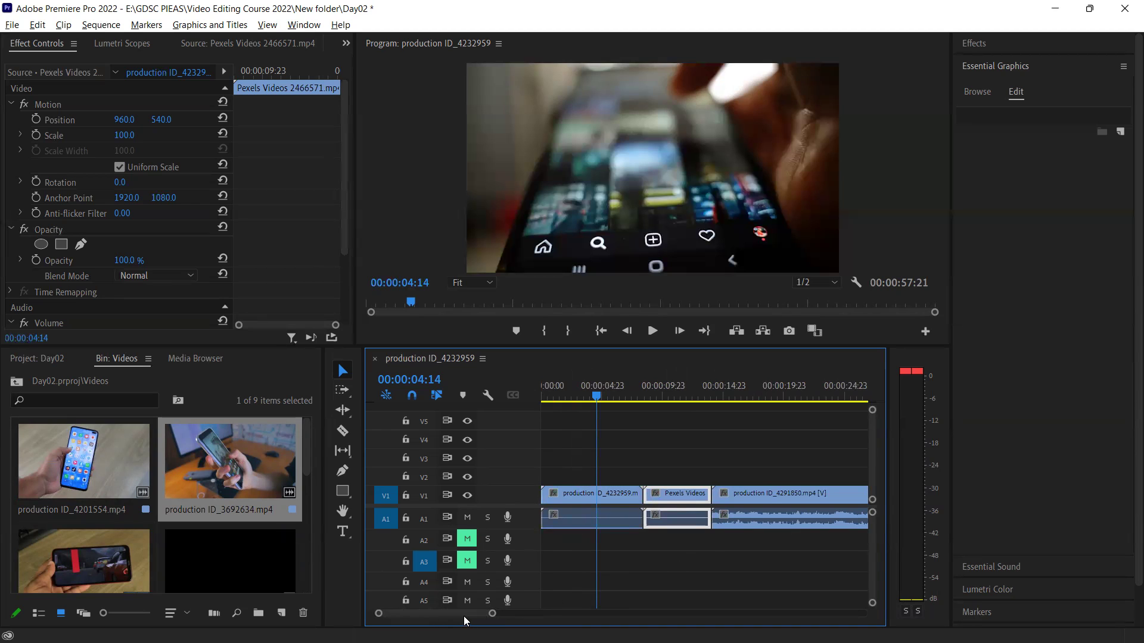
mouse_move(463, 615)
left_mouse_down()
mouse_move(671, 618)
mouse_move(456, 618)
left_mouse_up()
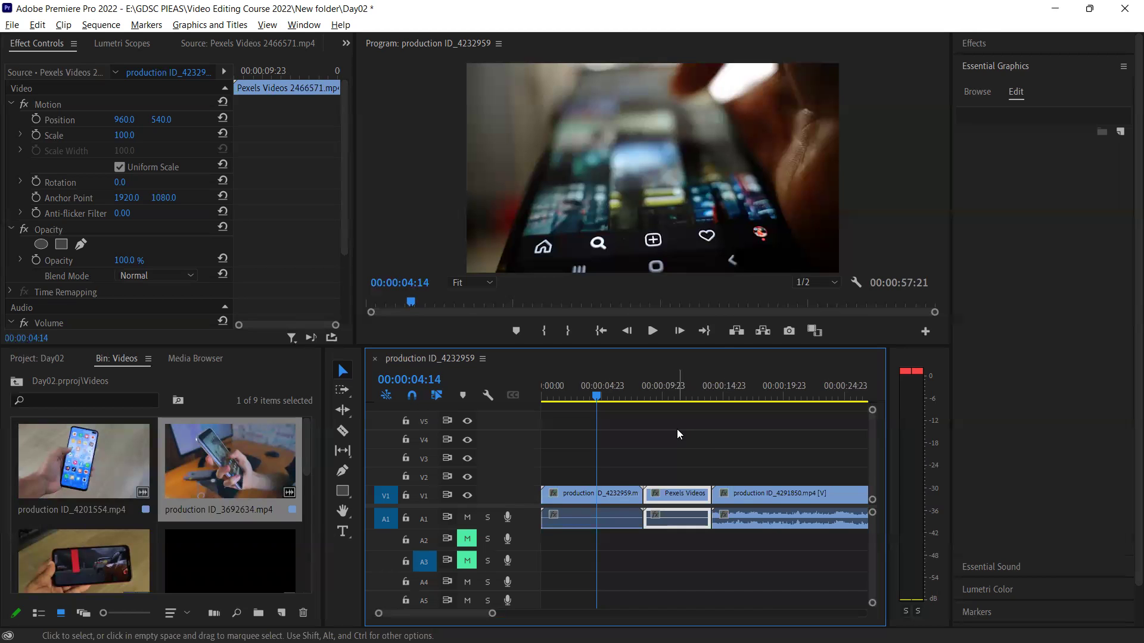
Scroll the timeline tracks back up to the top of the sequence
scroll(684, 441, "down", 2)
scroll(684, 440, "down", 3)
scroll(684, 442, "down", 3)
scroll(685, 452, "down", 5)
scroll(685, 453, "up", 1)
scroll(686, 452, "up", 1)
scroll(687, 452, "up", 1)
scroll(687, 453, "down", 3)
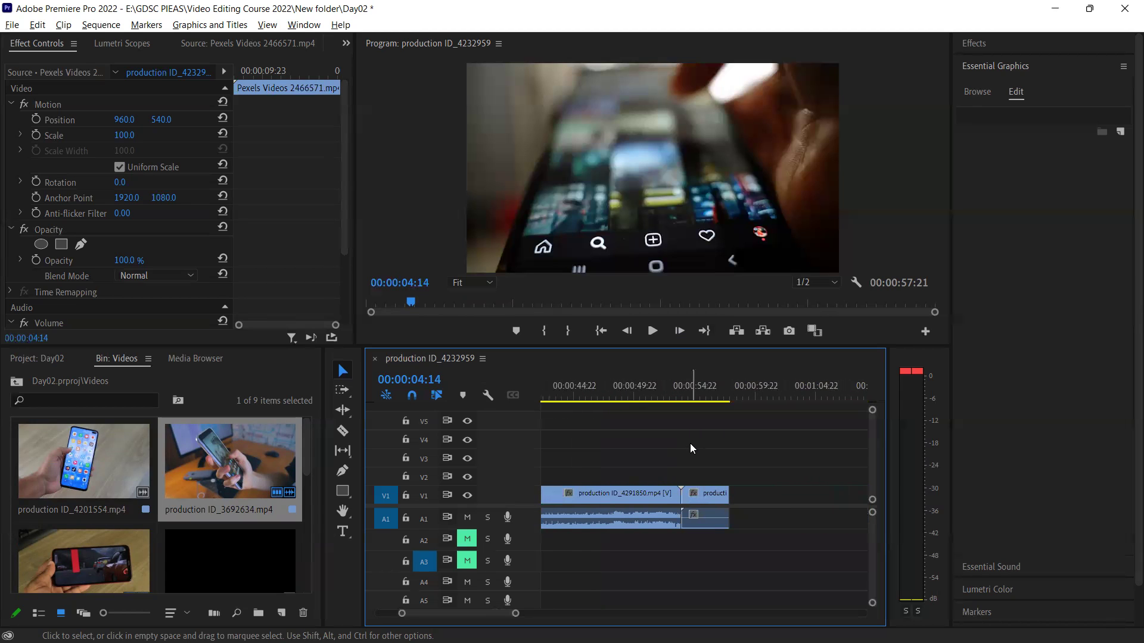
scroll(690, 443, "up", 3)
scroll(689, 444, "up", 2)
scroll(685, 441, "up", 2)
scroll(683, 440, "up", 2)
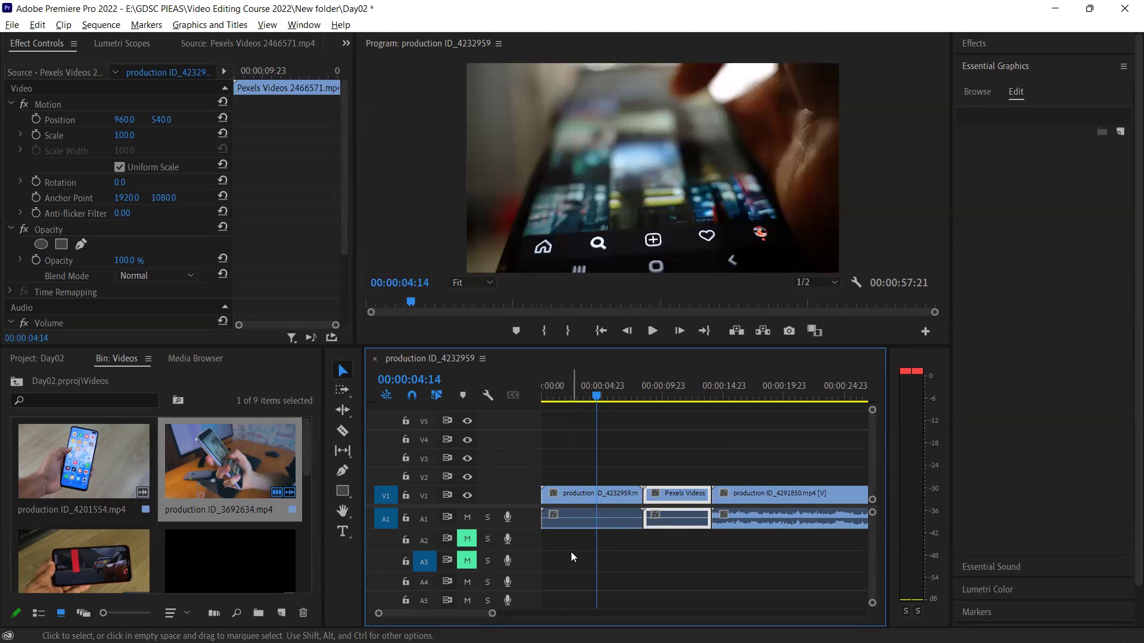
Resize the track heights and move the playhead to the first cut at 00:00:08:07
mouse_move(872, 435)
left_mouse_down()
mouse_move(872, 404)
mouse_move(874, 440)
left_mouse_up()
left_click_drag(865, 540, 876, 528)
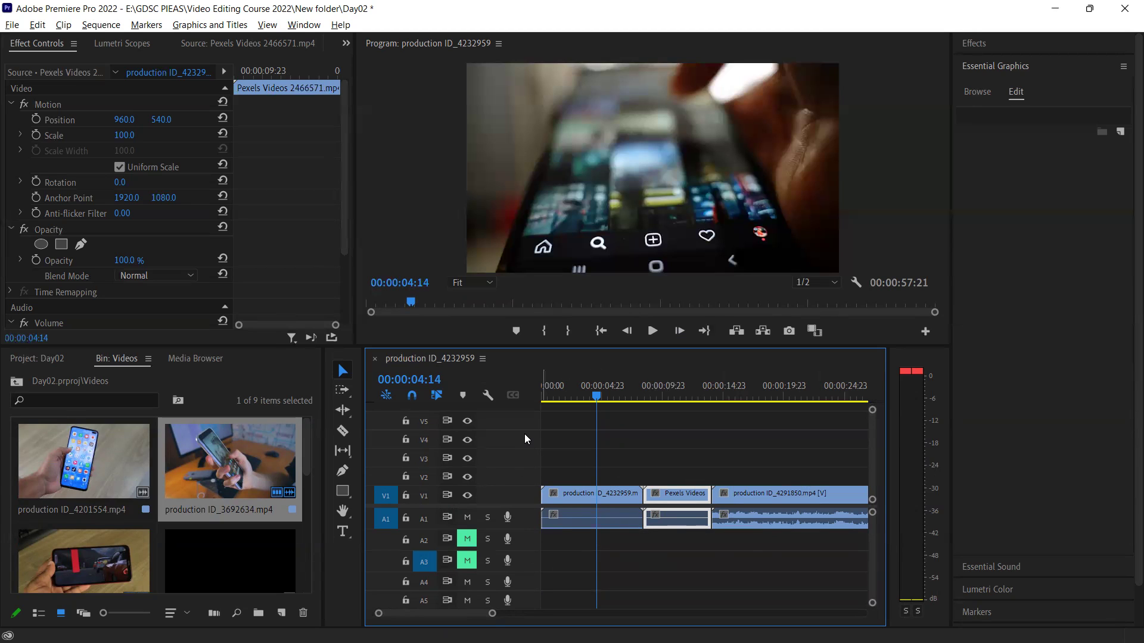
mouse_move(637, 392)
left_mouse_down()
mouse_move(617, 399)
mouse_move(642, 398)
left_mouse_up()
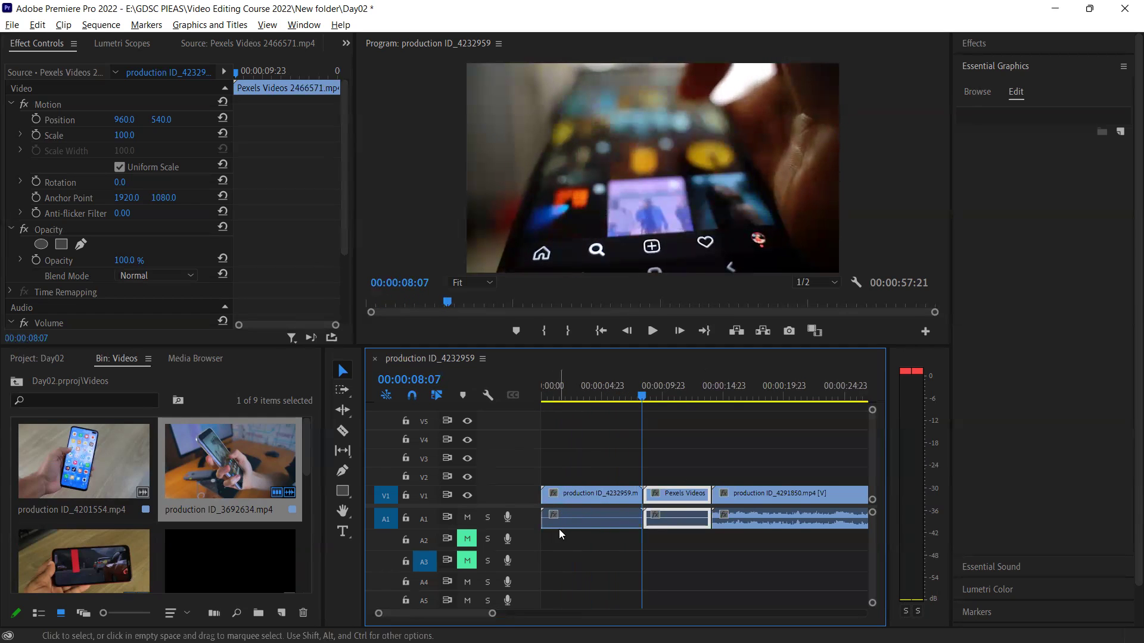
Zoom the timeline in to frame-level detail on the sequence's opening frames
mouse_move(621, 501)
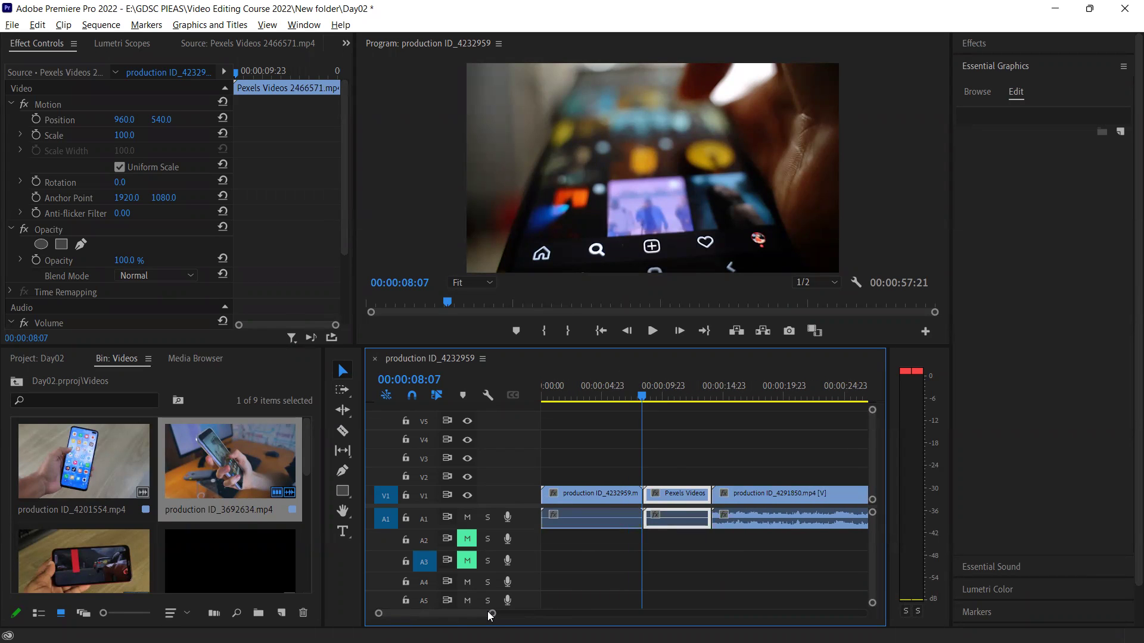
mouse_move(493, 614)
left_mouse_down()
mouse_move(817, 614)
mouse_move(436, 614)
left_mouse_up()
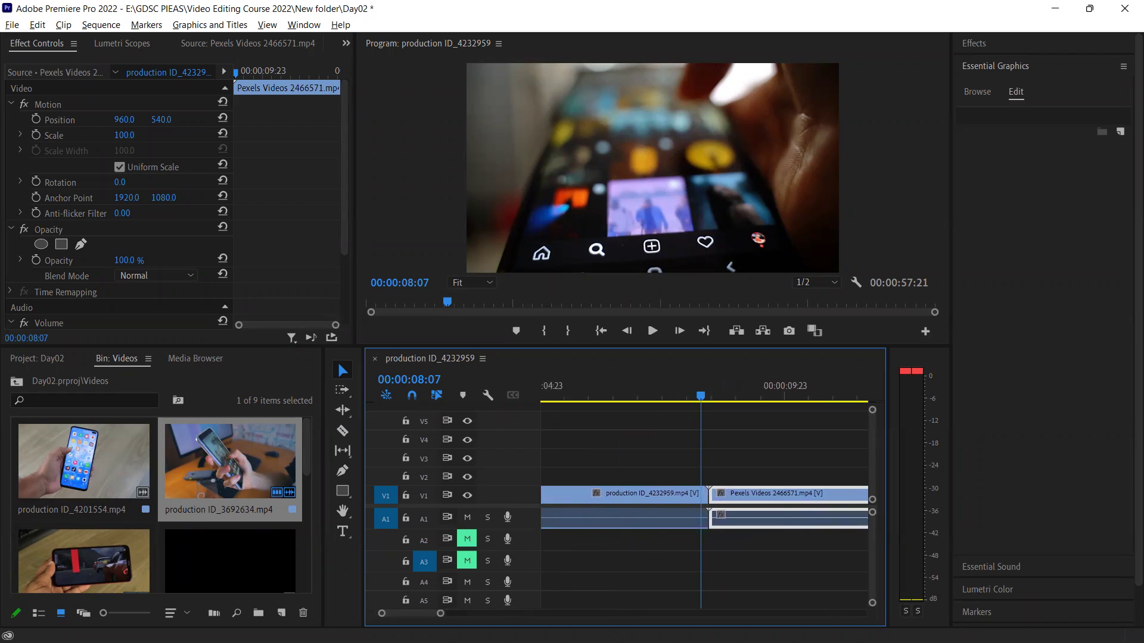
left_click_drag(436, 614, 369, 617)
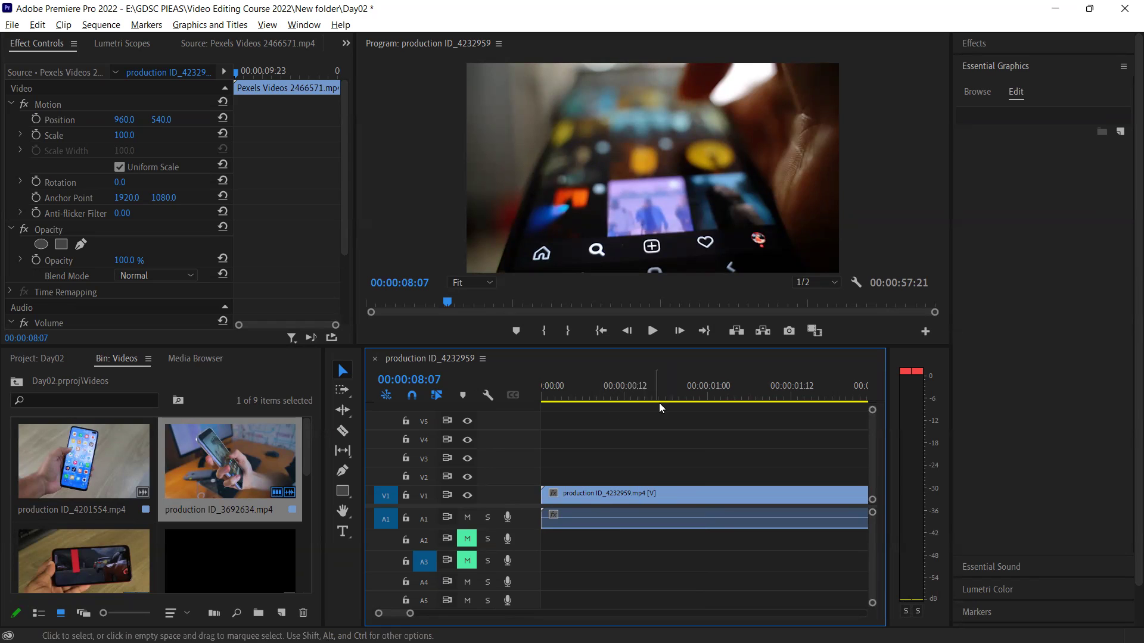
left_click_drag(410, 614, 393, 615)
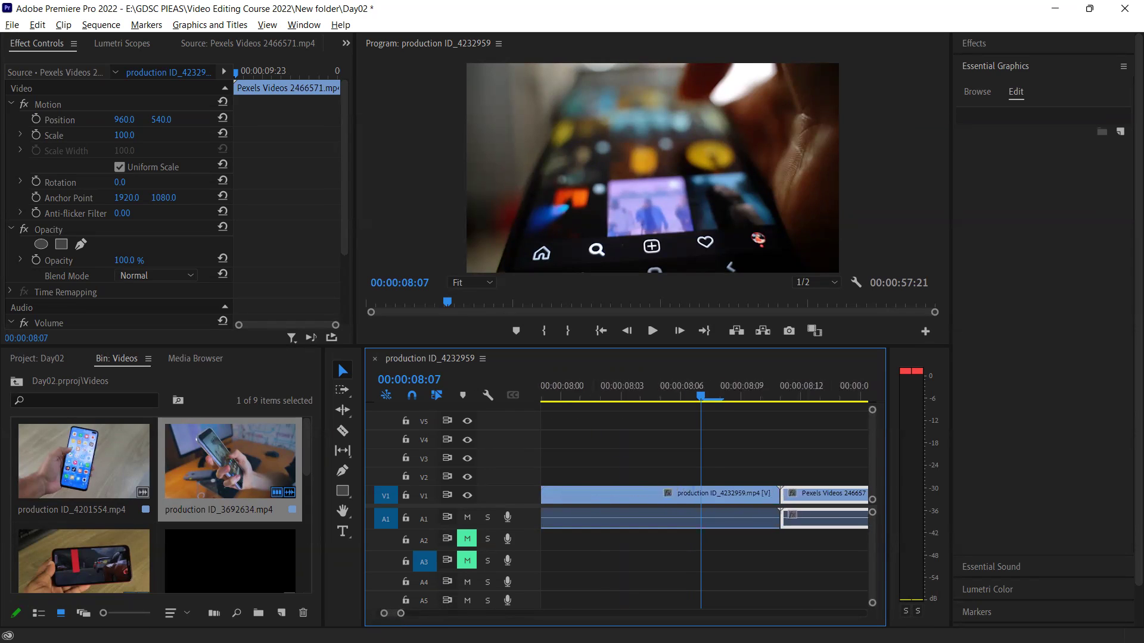
left_click_drag(394, 613, 389, 613)
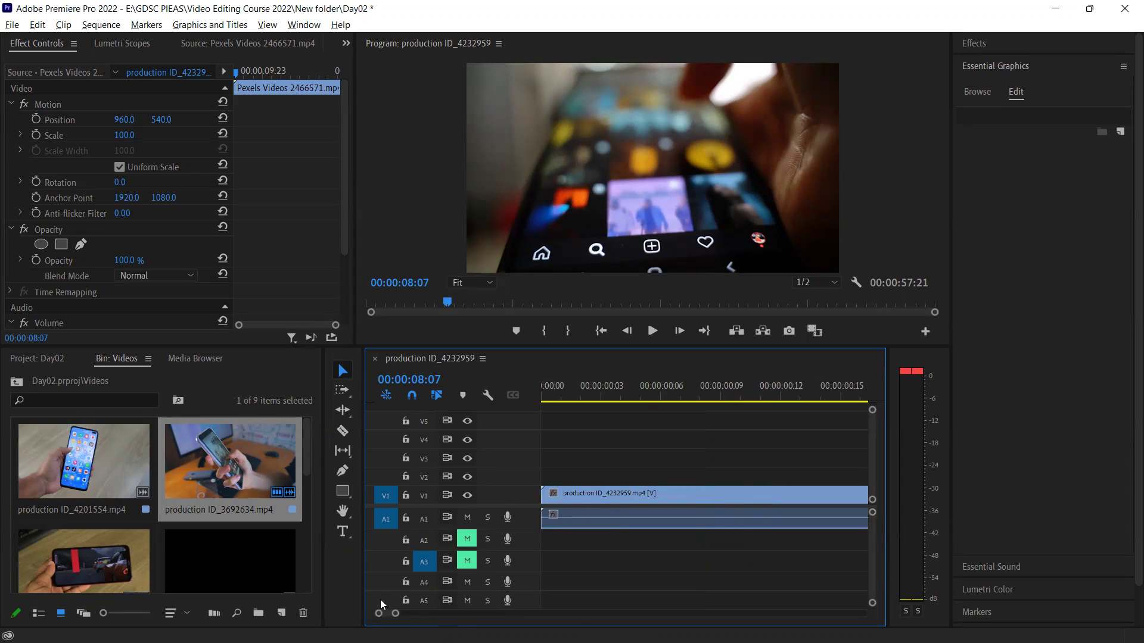
Move the playhead to 00:00:00:00 at the start of the sequence
left_click(543, 399)
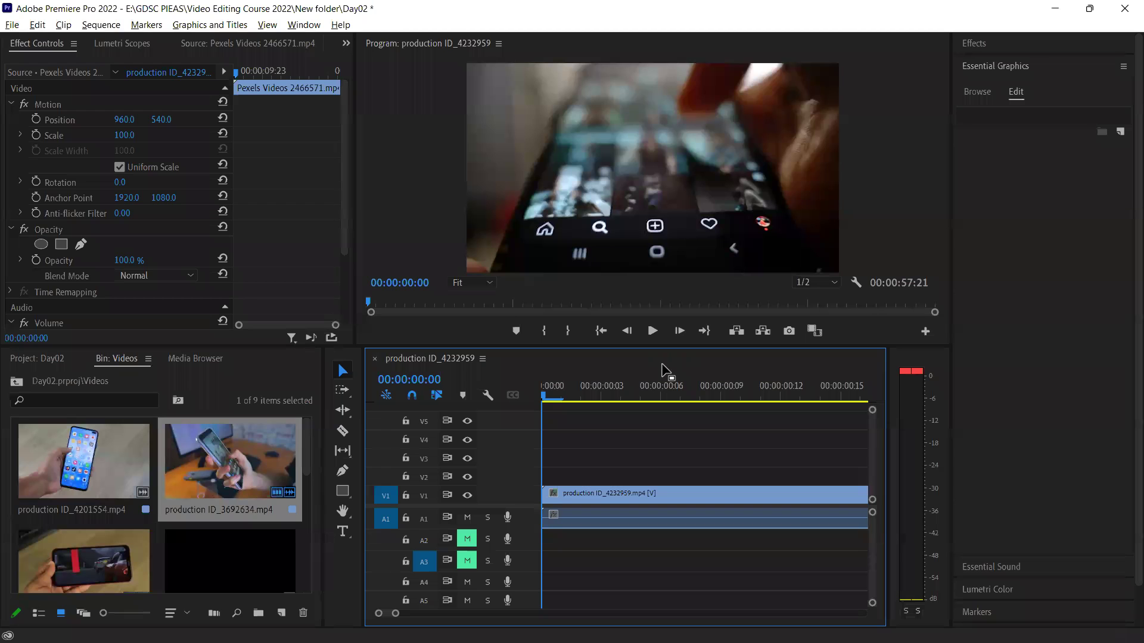
Play the sequence briefly, then stop with the playhead back on the first frame
key("space")
left_click(535, 384)
left_click(541, 396)
Step frame by frame to 00:00:00:22 and scrub around that frame
key("Right")
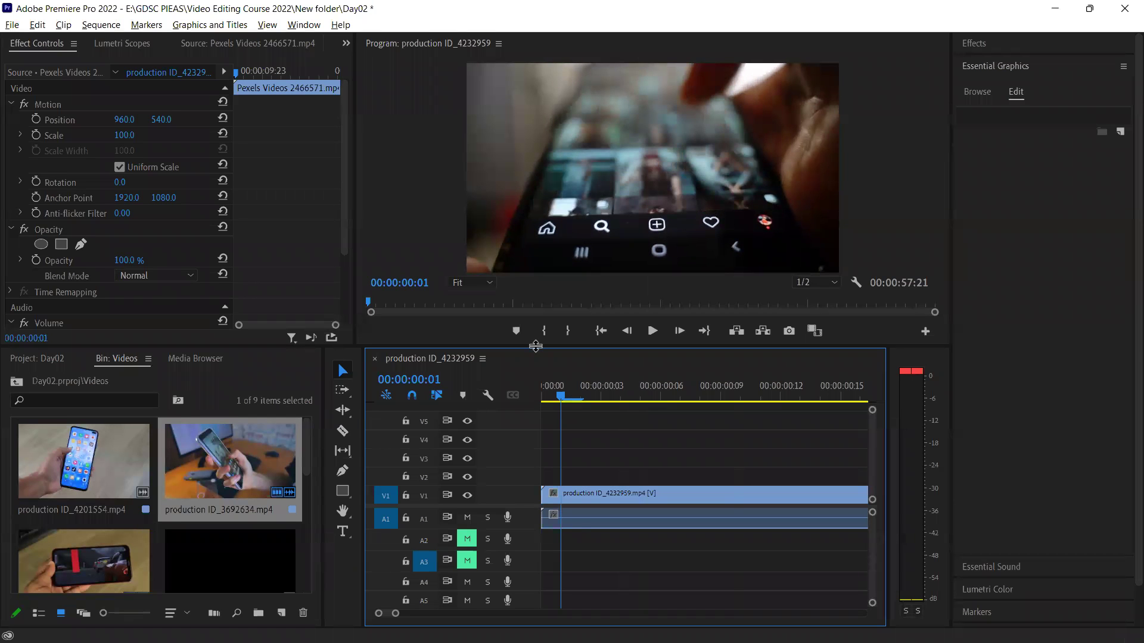
key("Right")
key("Right")
key("Right")
key("Right")
key("Right")
key("Right")
key("Right")
key("Right")
key("Right")
key("Right")
key("Right")
key("Right")
key("Right")
key("Right")
key("Right")
key("Right")
key("Right")
key("Right")
key("Right")
key("Right")
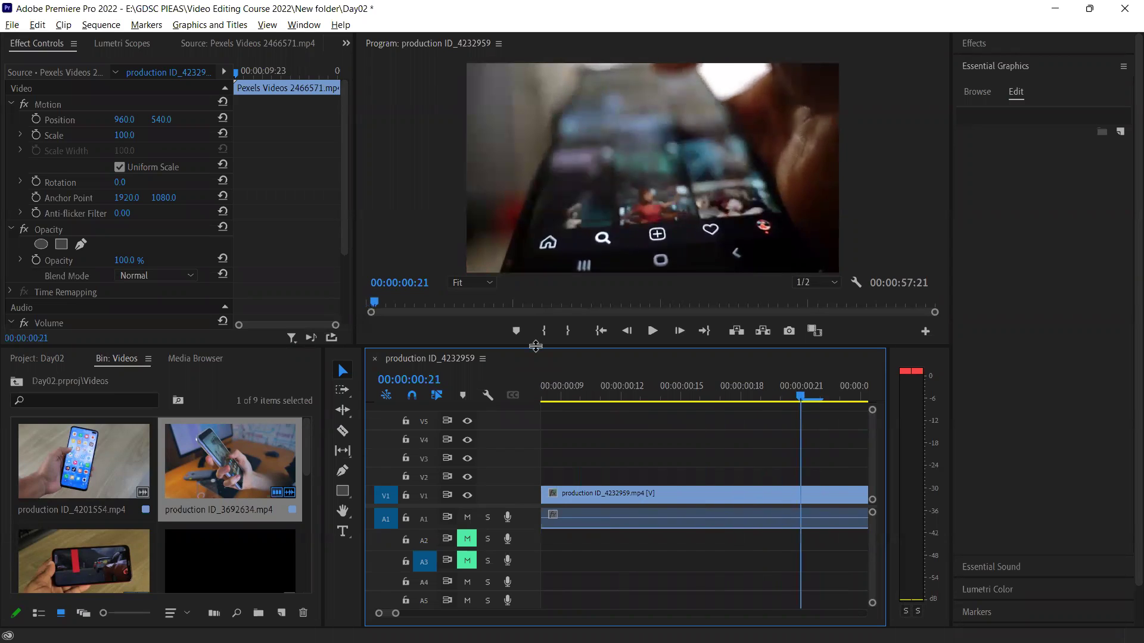
key("Right")
key("Right")
key("Right")
key("Right")
key("Left")
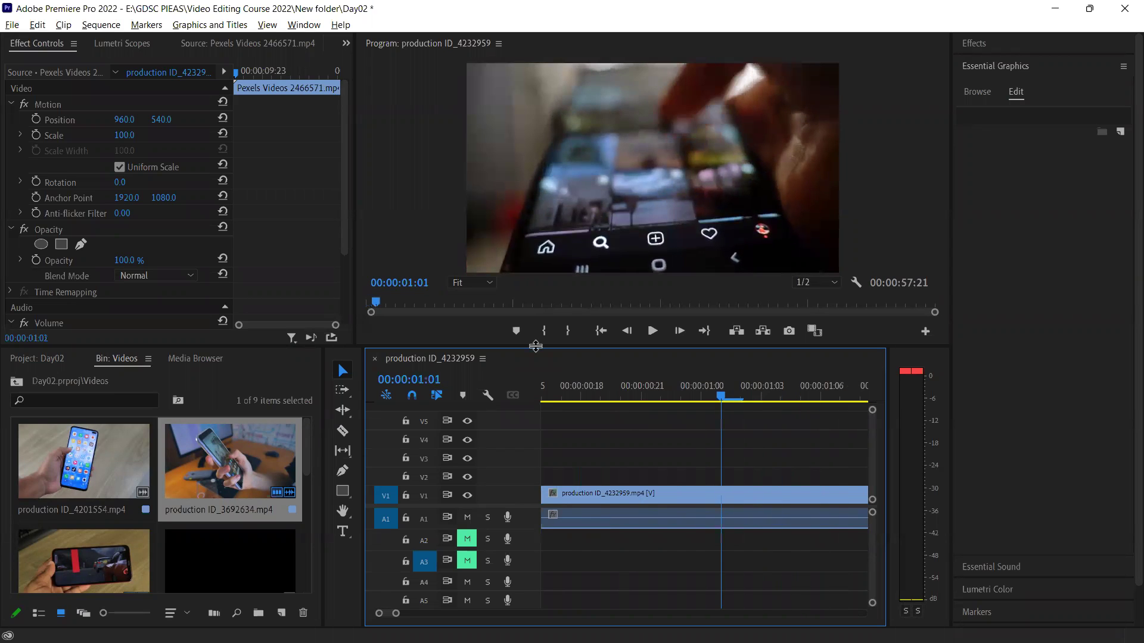
key("Left")
key("Left")
key("Left")
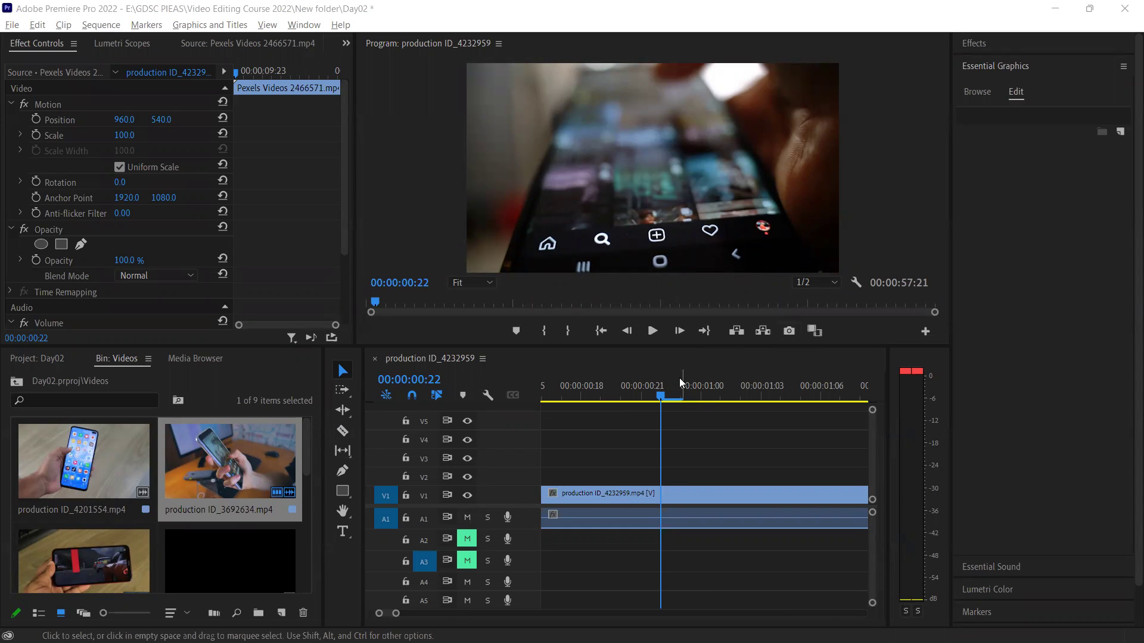
left_click_drag(679, 378, 655, 373)
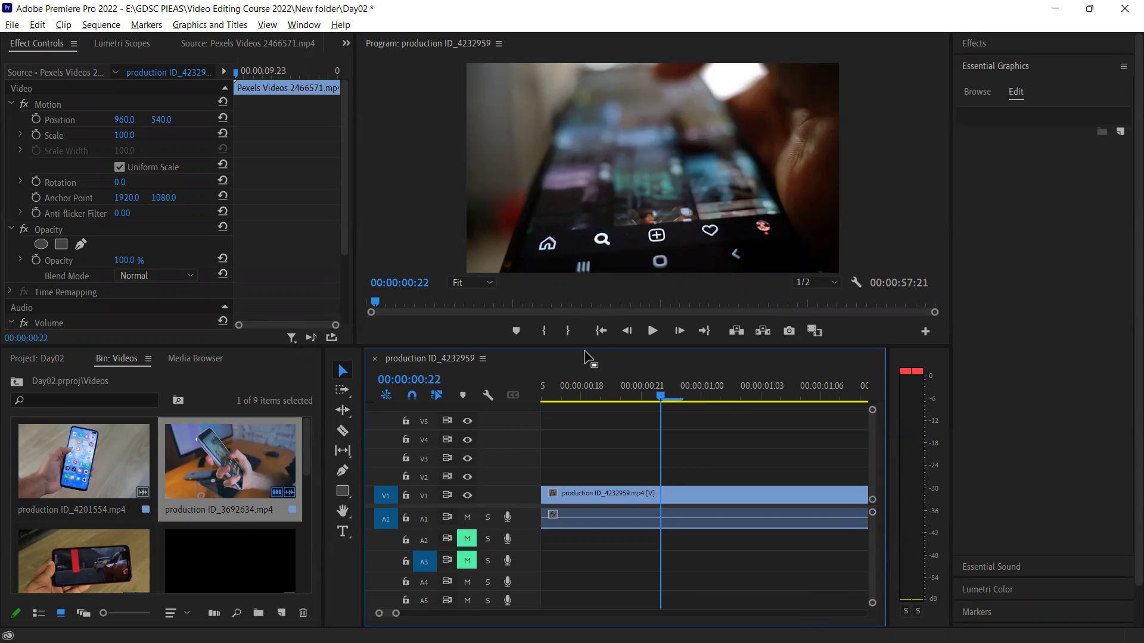
Step to 00:00:01:00, zoom out to show the whole first clip, then drag the playhead to 00:00:04:07
key("Right")
key("Right")
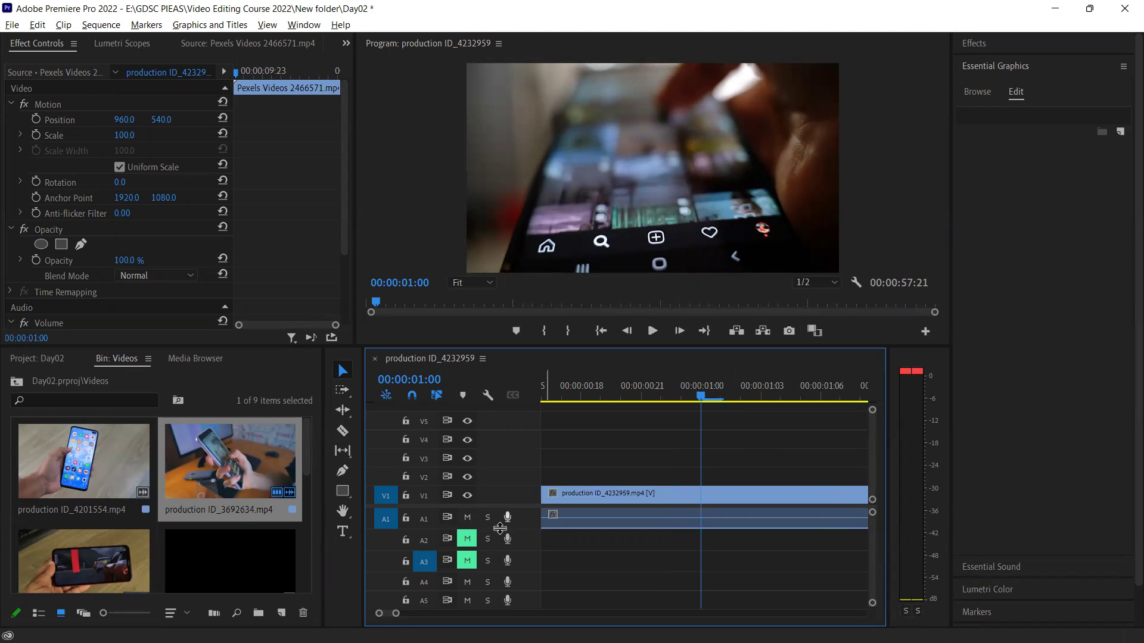
left_click_drag(394, 614, 384, 615)
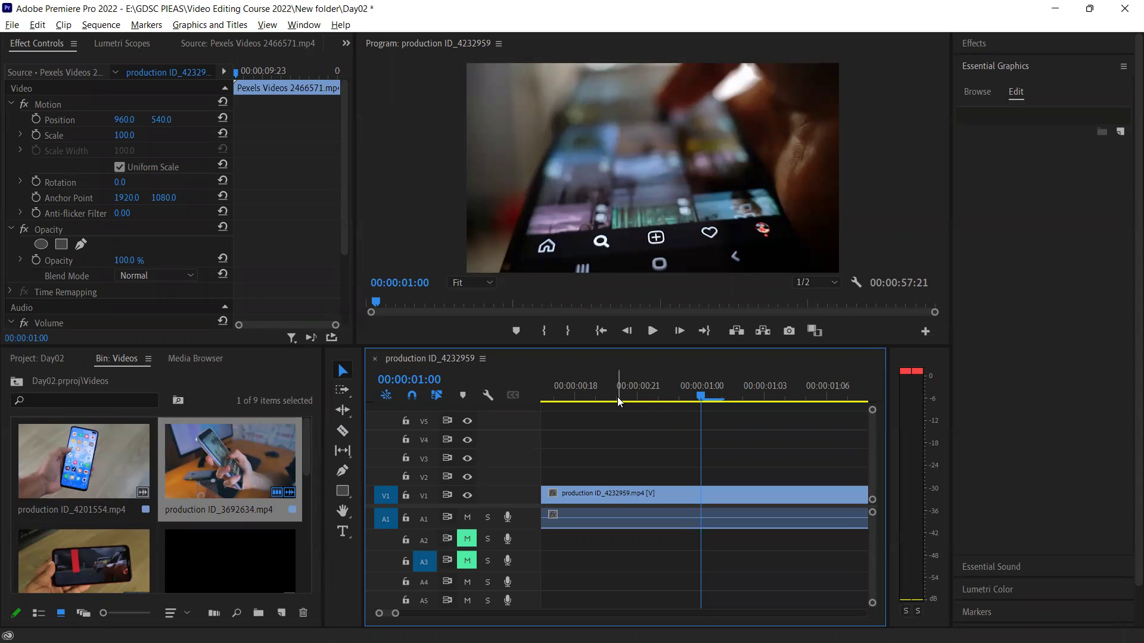
left_click_drag(395, 613, 452, 614)
mouse_move(573, 397)
left_mouse_down()
mouse_move(701, 398)
mouse_move(652, 399)
left_mouse_up()
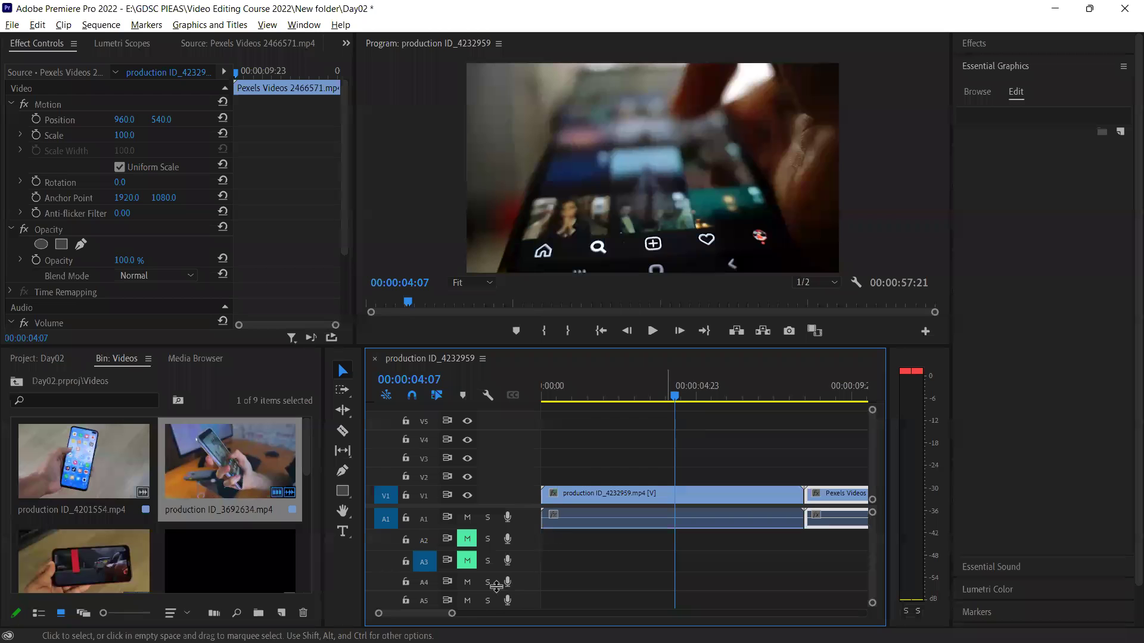
left_click_drag(461, 617, 515, 613)
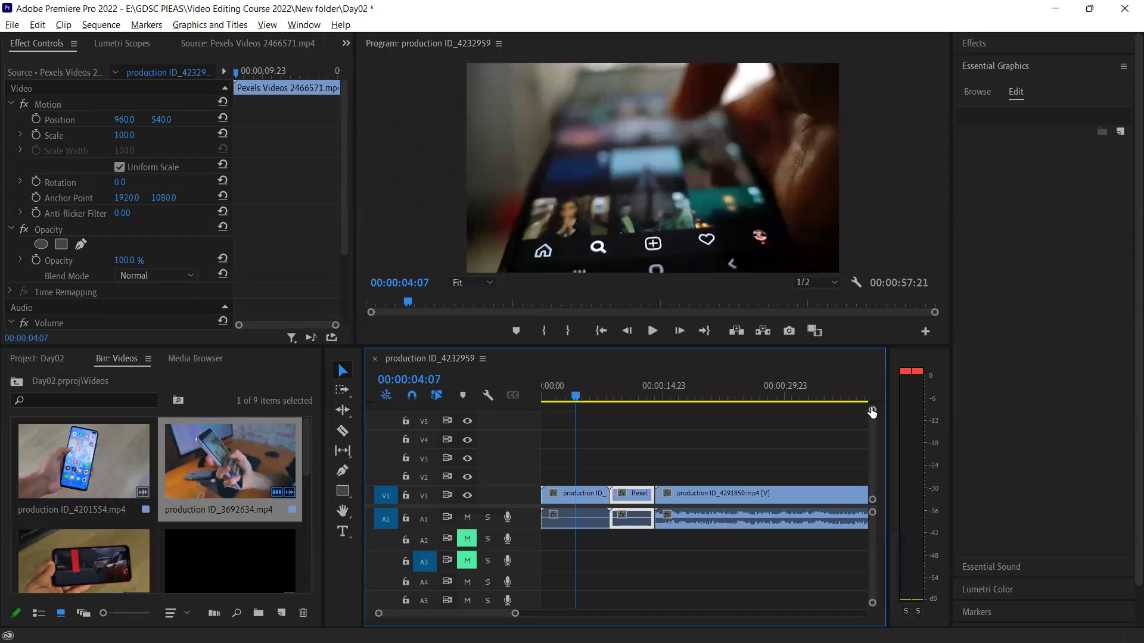
left_click_drag(872, 411, 872, 419)
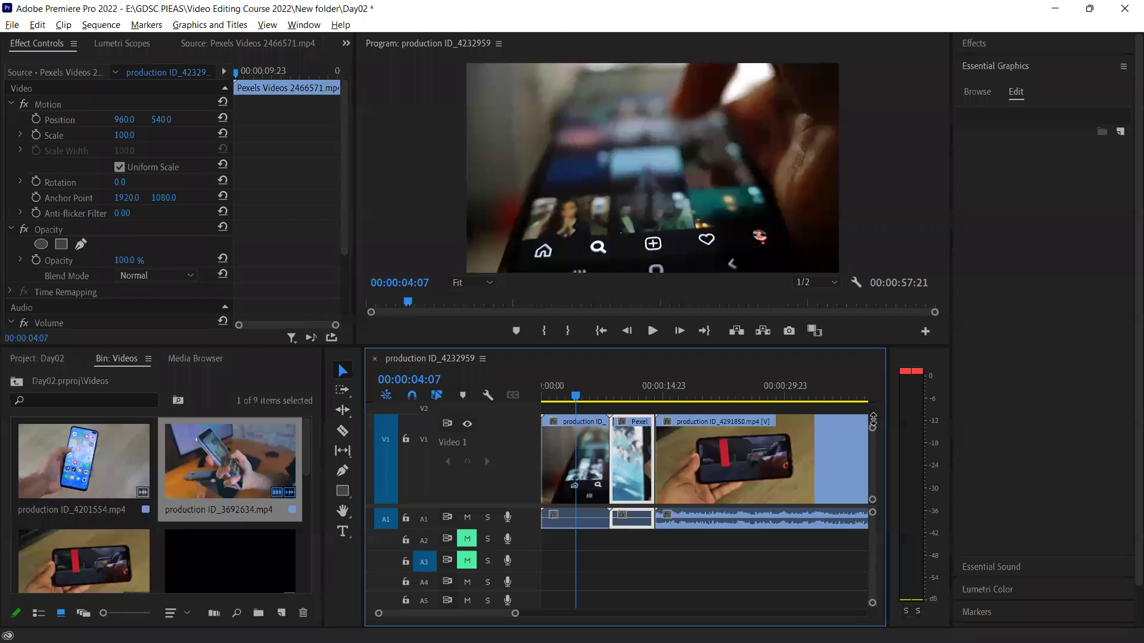
left_click_drag(872, 419, 872, 423)
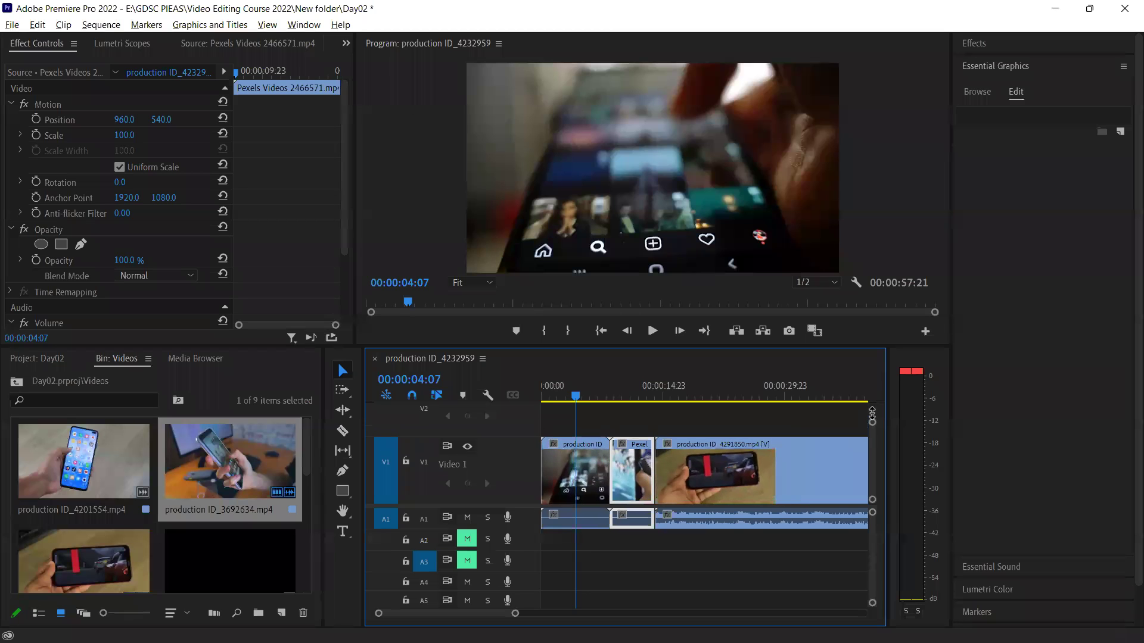
left_click_drag(515, 613, 465, 611)
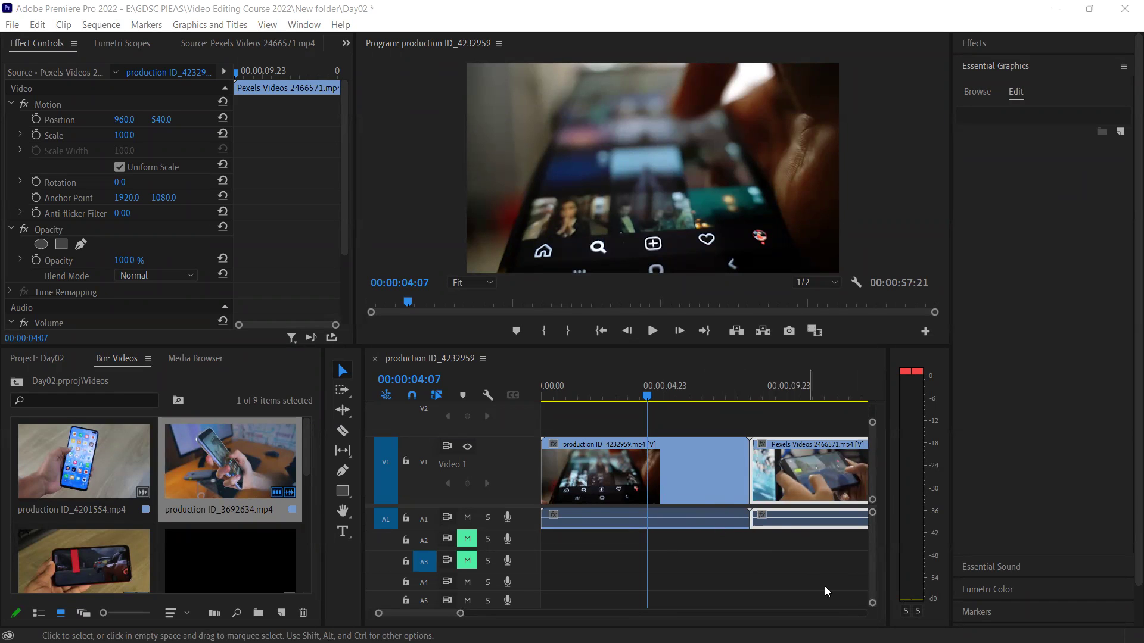
left_click_drag(873, 604, 867, 595)
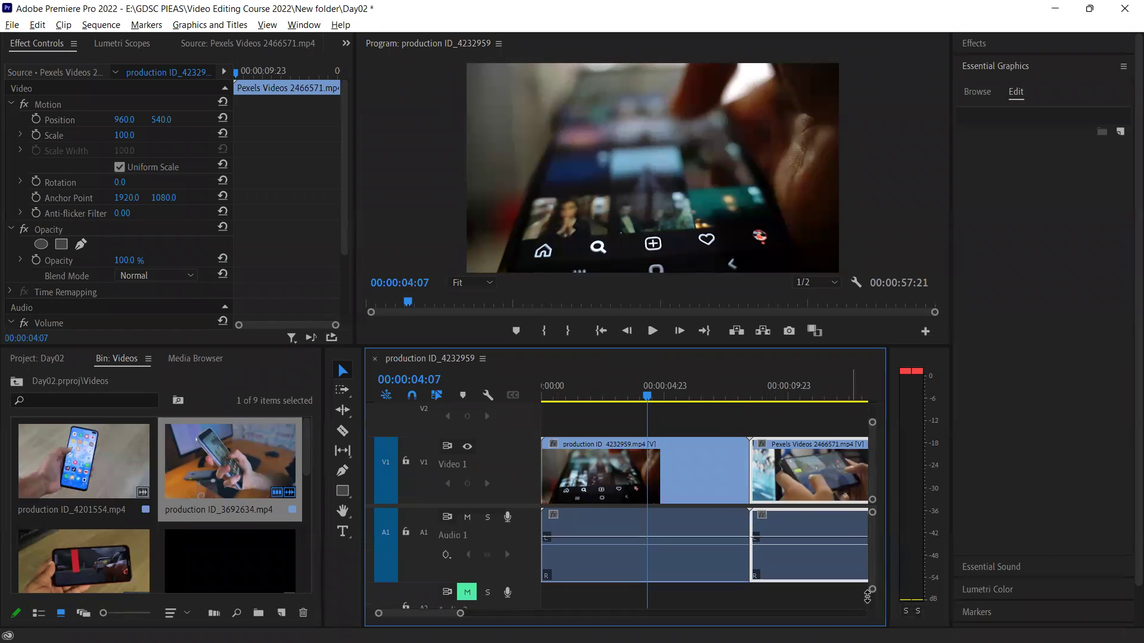
left_click_drag(867, 595, 872, 609)
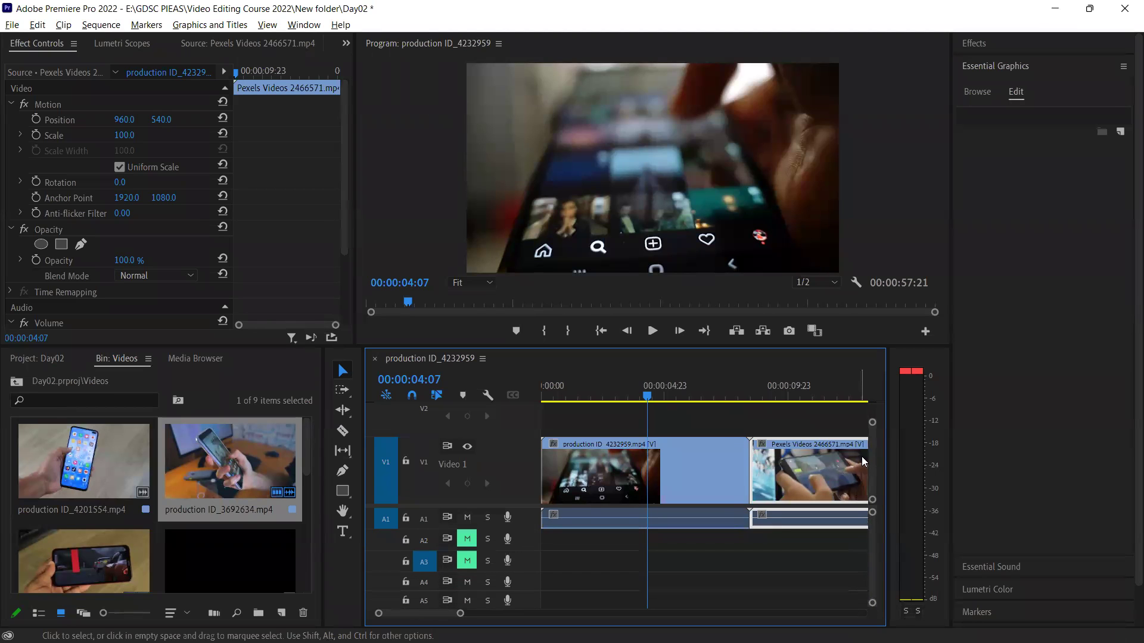
left_click_drag(871, 422, 866, 402)
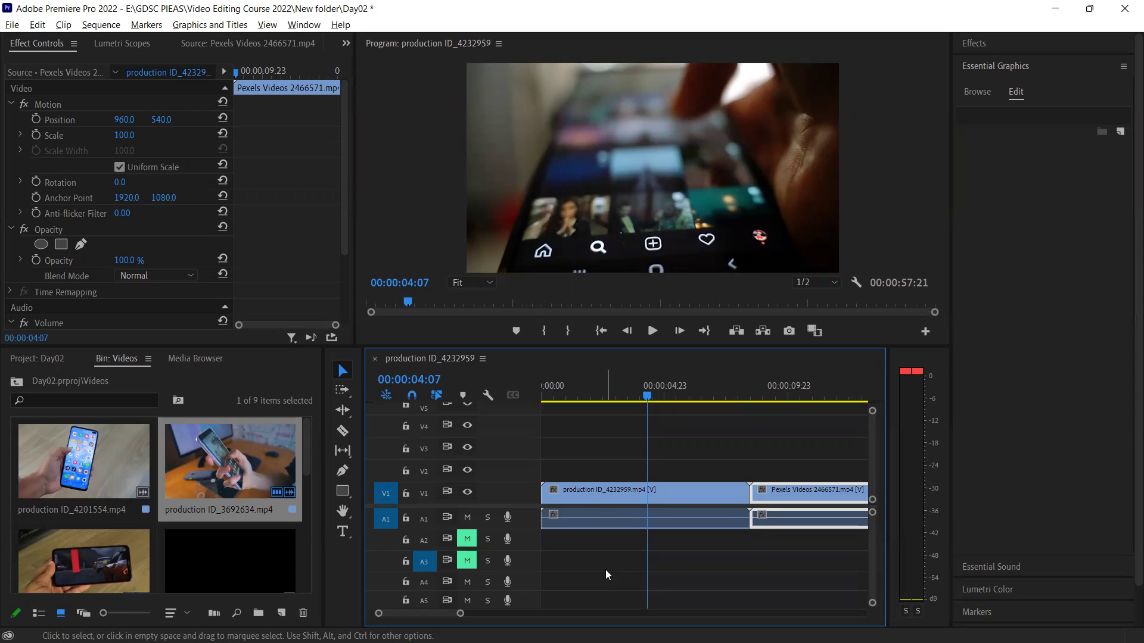
Alt-scroll over V1 until the Video 1 track shrinks to minimum height without thumbnails
scroll(605, 569, "up", 1)
scroll(605, 568, "up", 1)
scroll(605, 568, "up", 1)
scroll(605, 569, "up", 1)
scroll(606, 568, "down", 1)
scroll(605, 568, "down", 1)
scroll(605, 568, "down", 1)
scroll(606, 568, "up", 1)
scroll(605, 568, "up", 1)
scroll(606, 568, "up", 1)
scroll(606, 568, "up", 1)
scroll(605, 569, "down", 2)
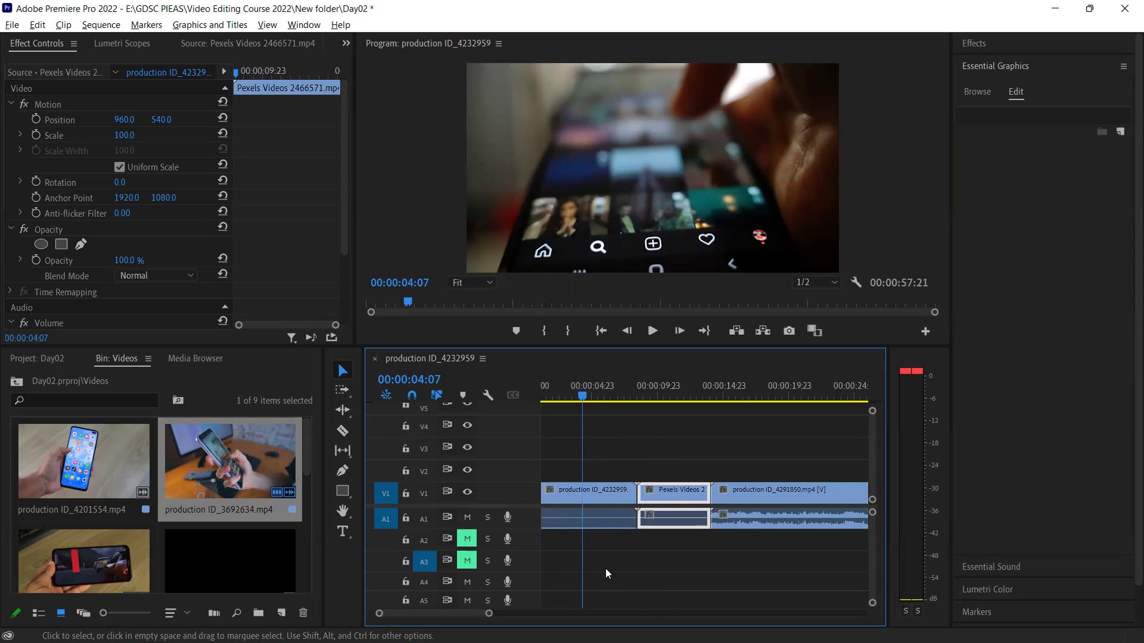
scroll(605, 568, "down", 2)
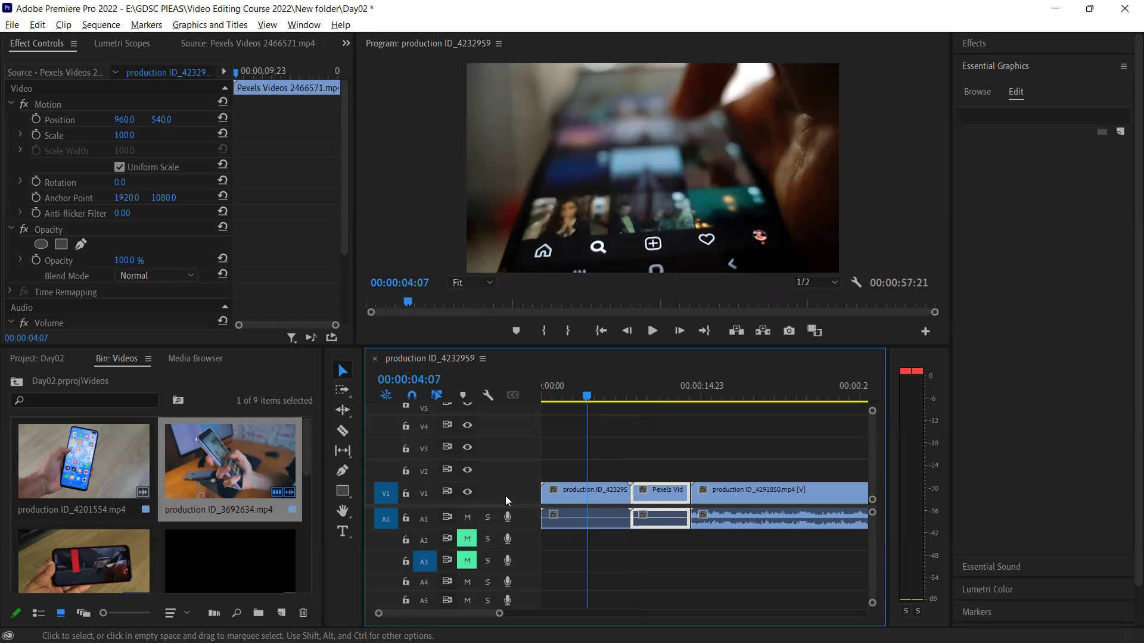
scroll(516, 491, "up", 4, "alt")
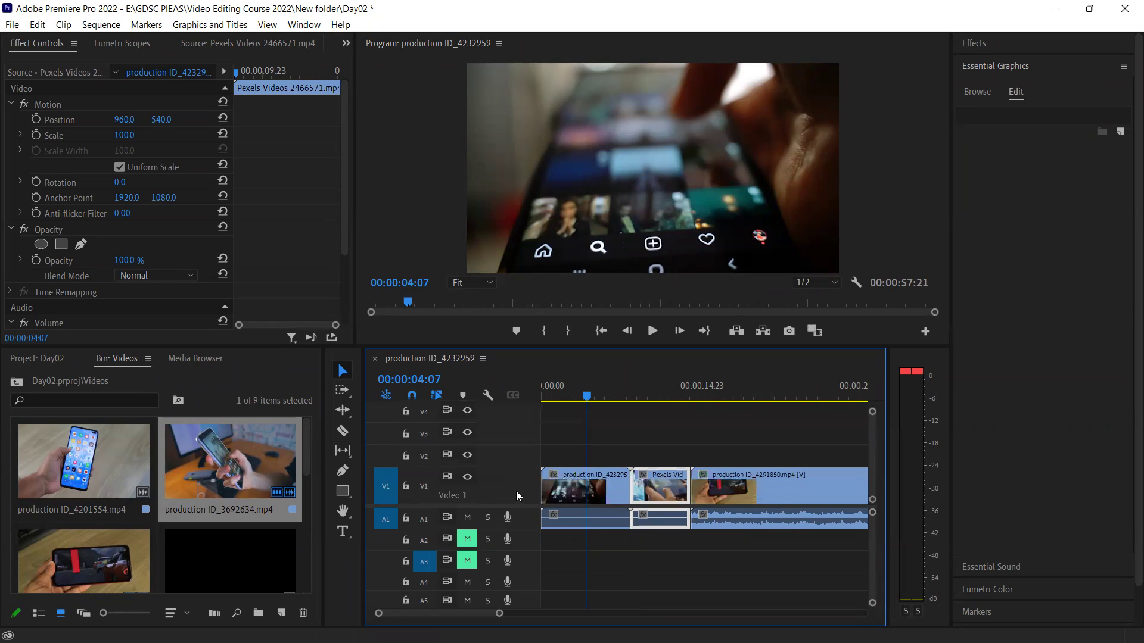
scroll(516, 490, "up", 2, "alt")
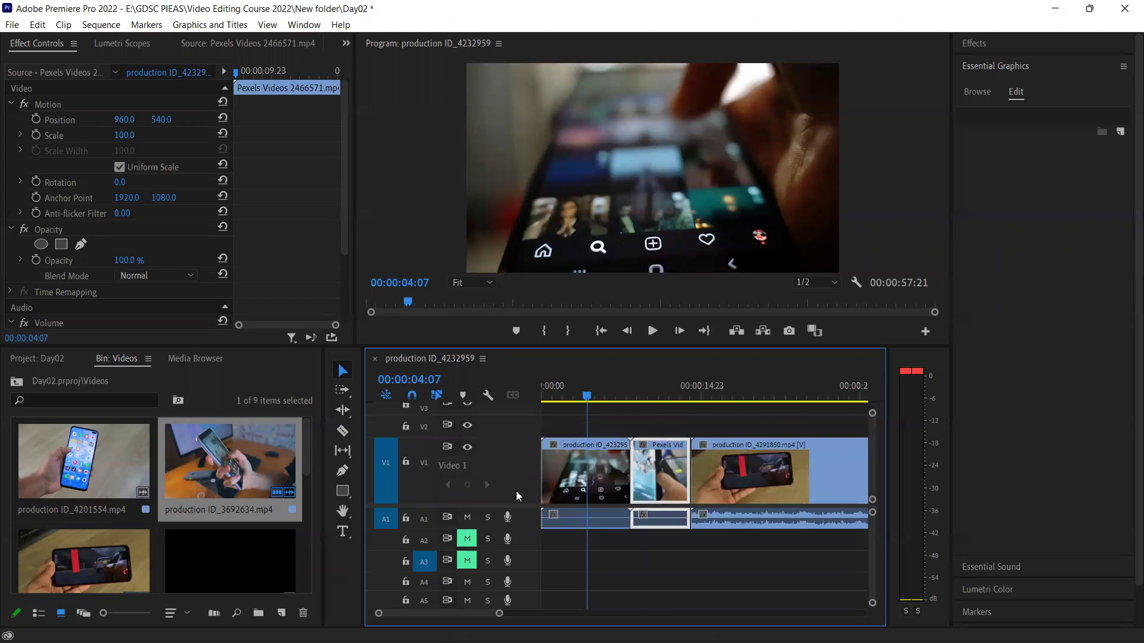
scroll(516, 491, "down", 2, "alt")
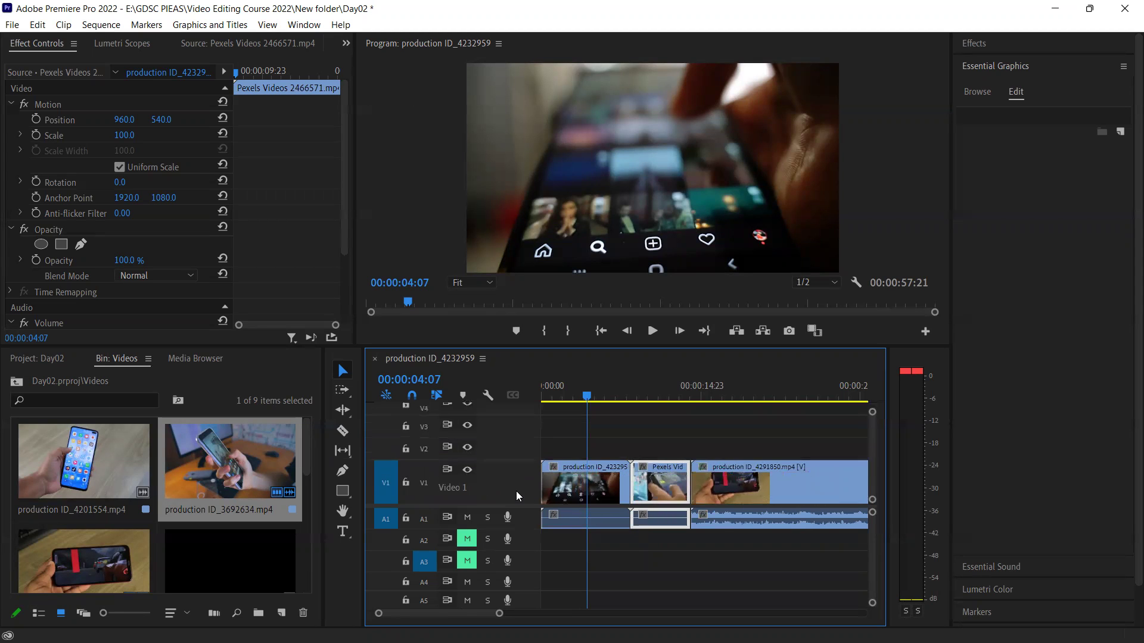
scroll(516, 490, "down", 2, "alt")
scroll(516, 491, "down", 1, "alt")
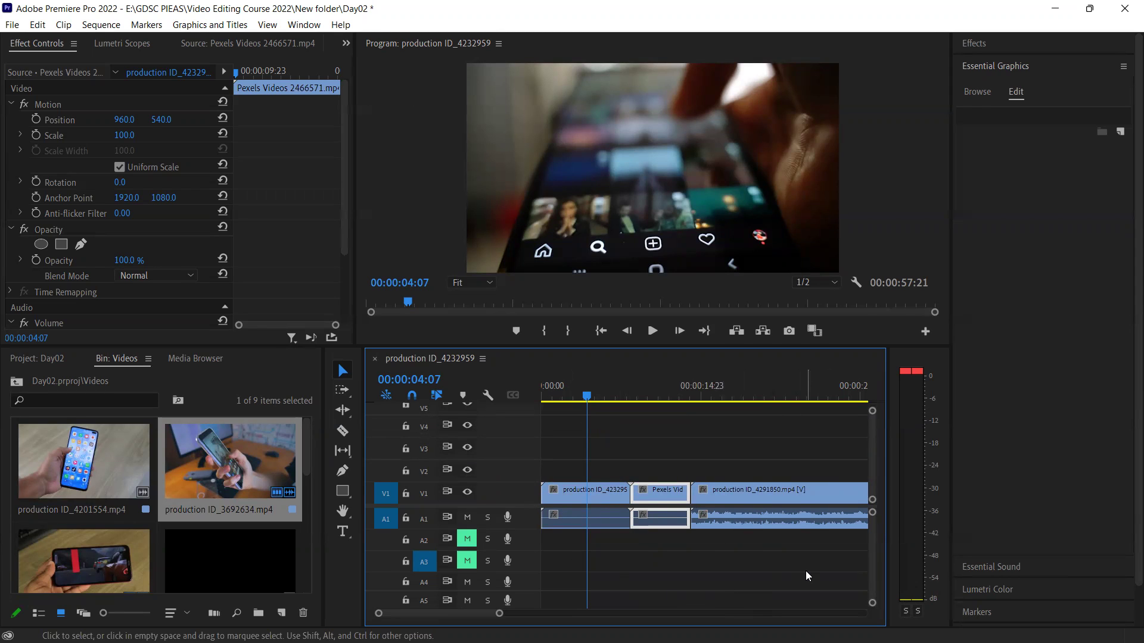
Try taller and shorter audio track heights, then deselect the Pexels clip
key("alt+equal")
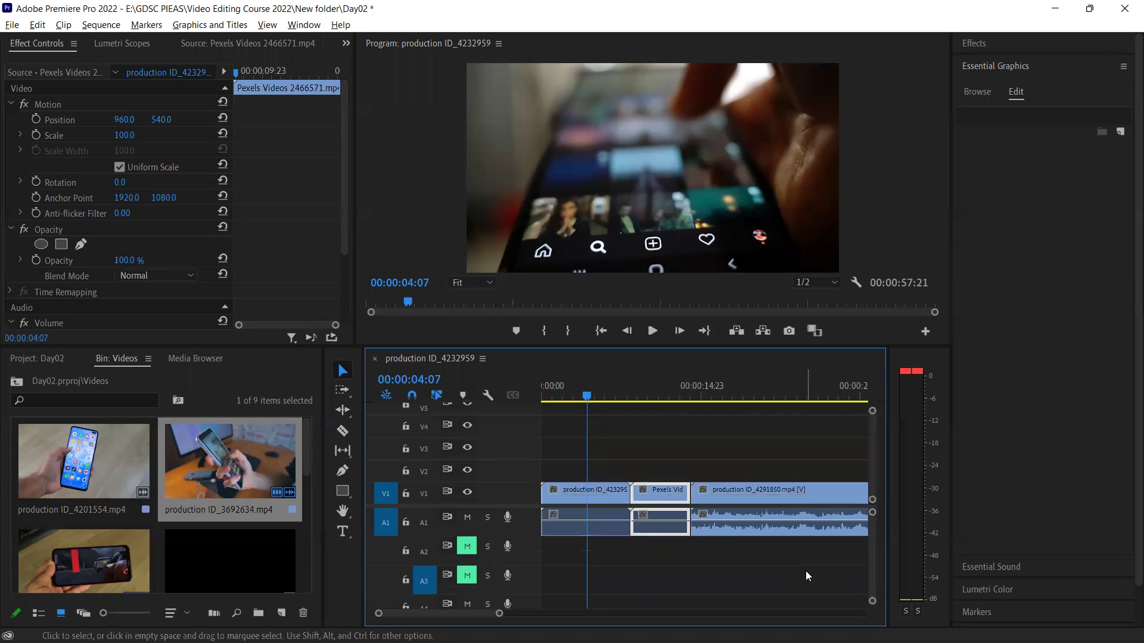
key("alt+equal")
key("alt+equal")
key("alt+minus")
key("alt+minus")
left_click(611, 556)
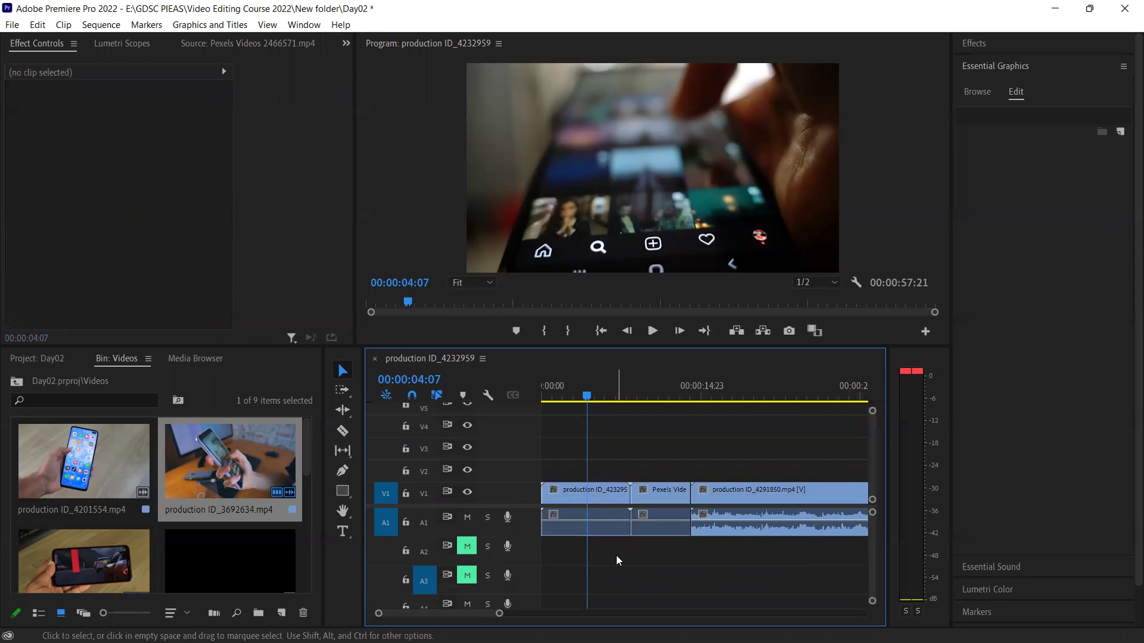
Expand the audio tracks to show channel details, then bring A1–A5 back to compact height
key("alt+equal")
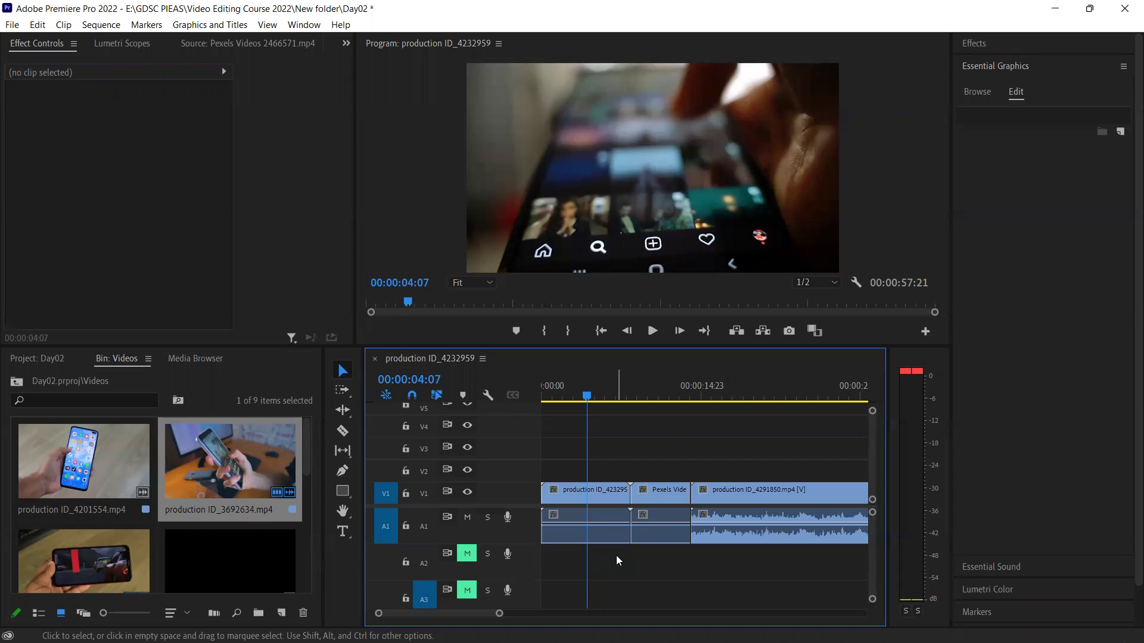
key("alt+equal")
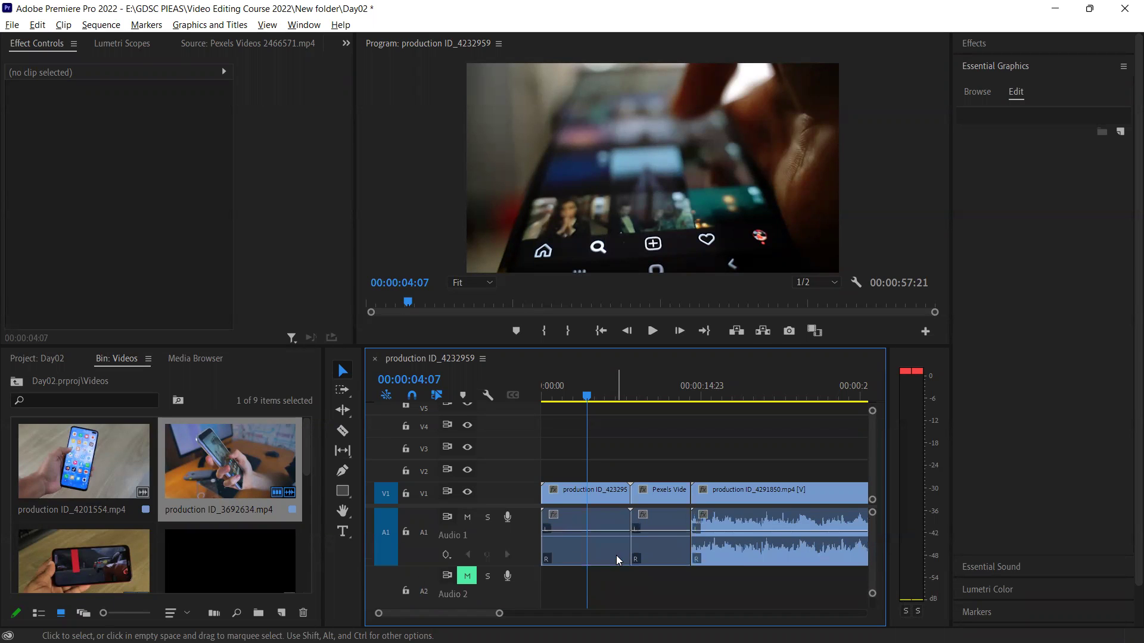
key("alt+minus")
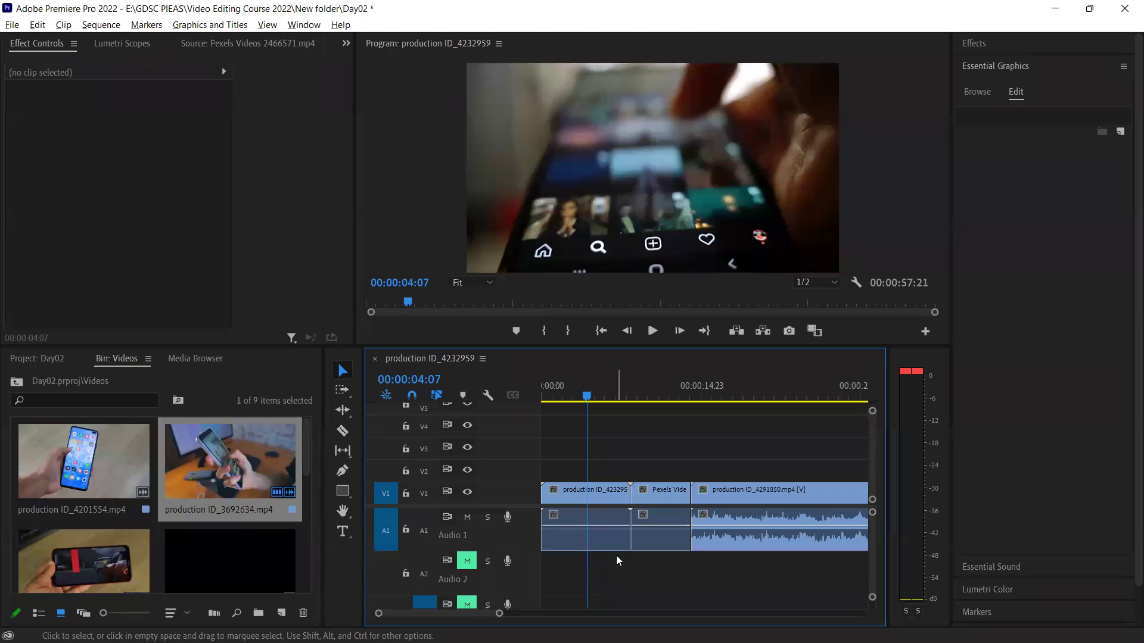
key("alt+minus")
key("alt+minus")
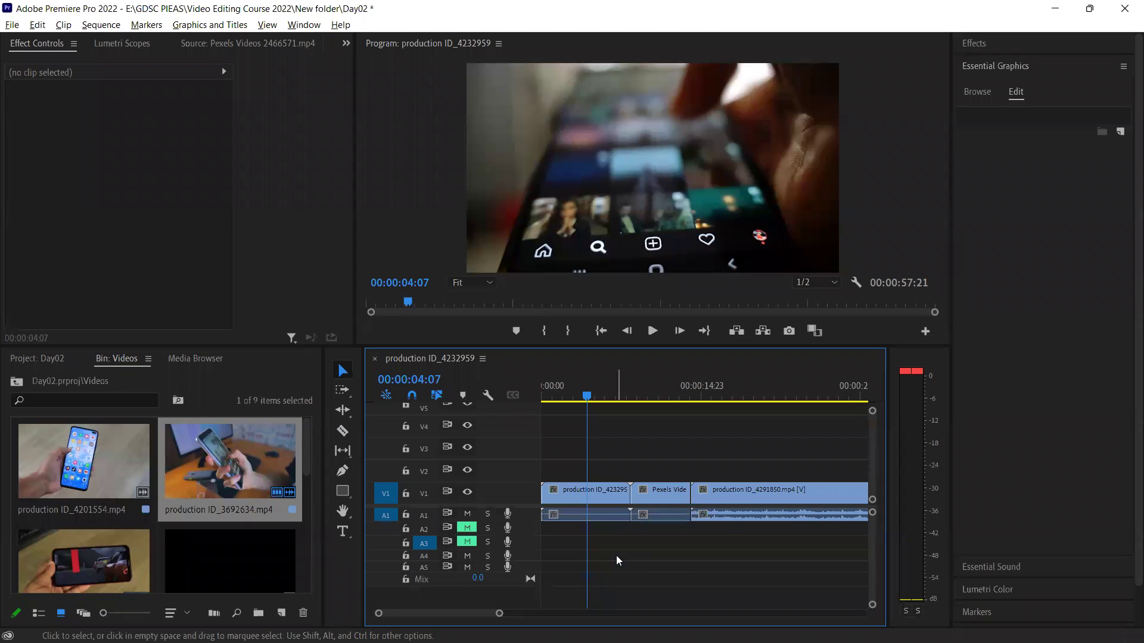
key("alt+equal")
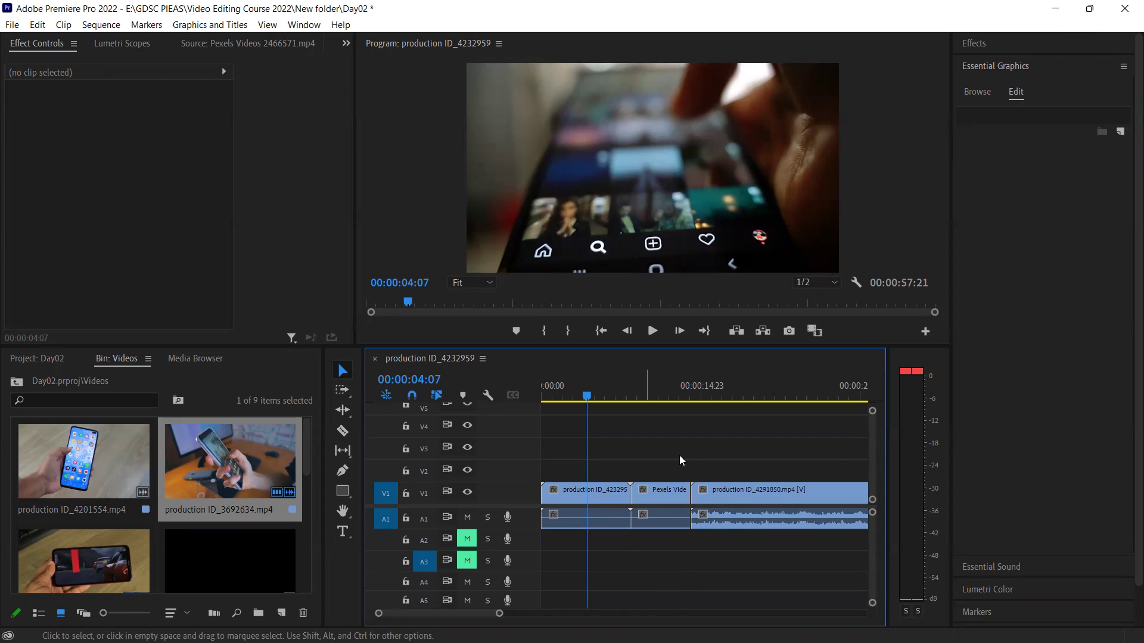
Zoom the timeline in on the production ID_4232959 clip and Alt-scroll to enlarge Video 1
left_click_drag(499, 613, 479, 610)
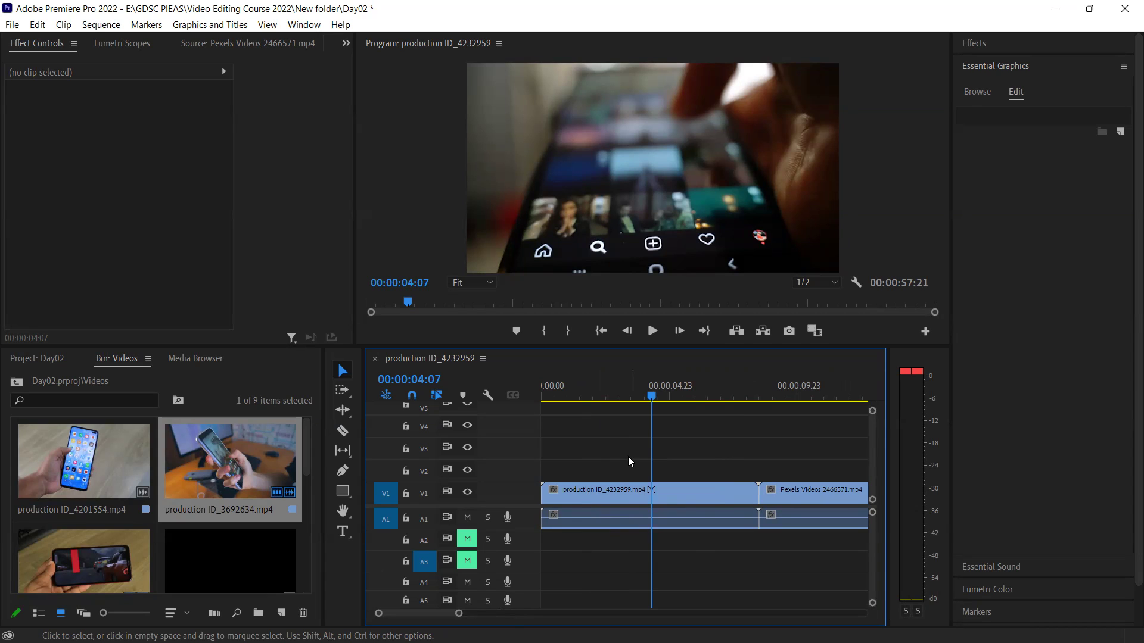
mouse_move(603, 484)
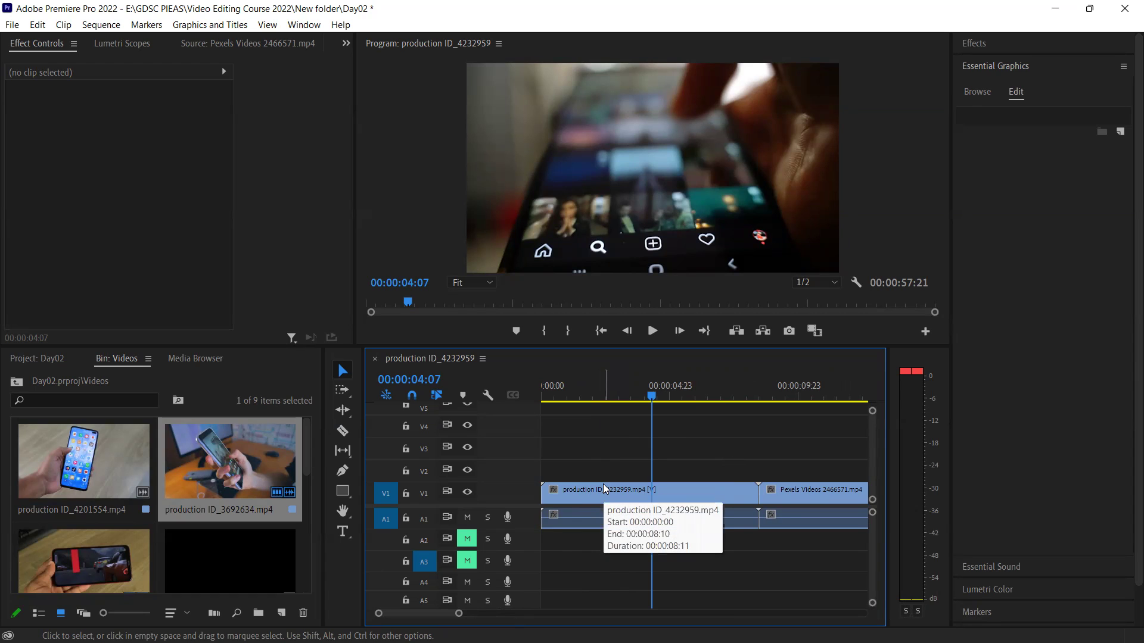
left_click_drag(459, 616, 469, 619)
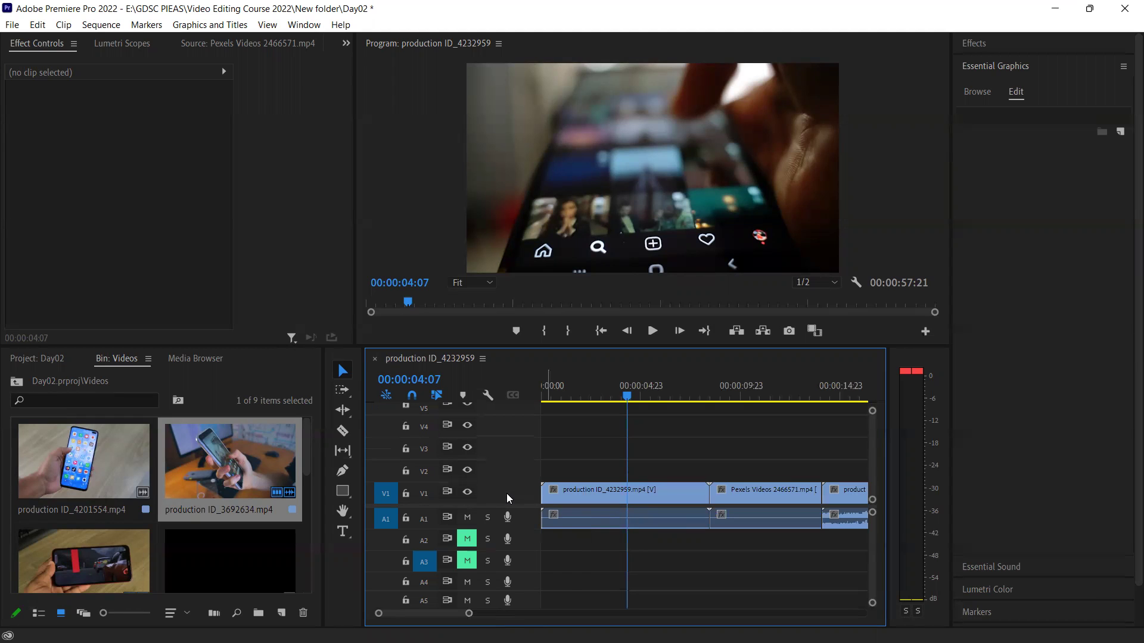
scroll(521, 494, "up", 5, "alt")
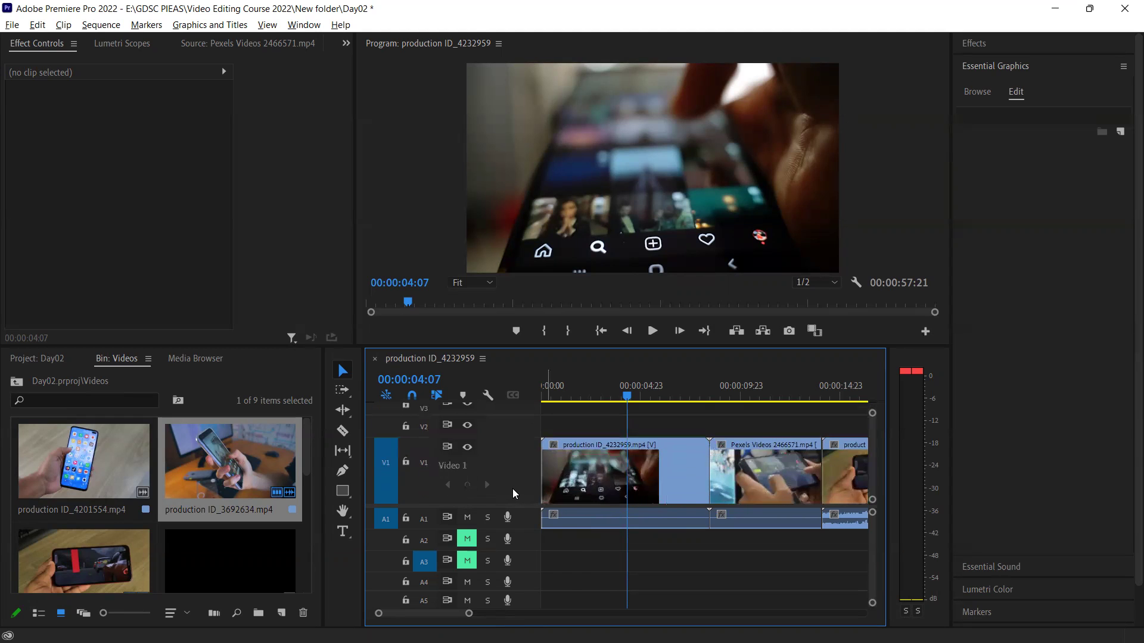
scroll(511, 488, "down", 5, "alt")
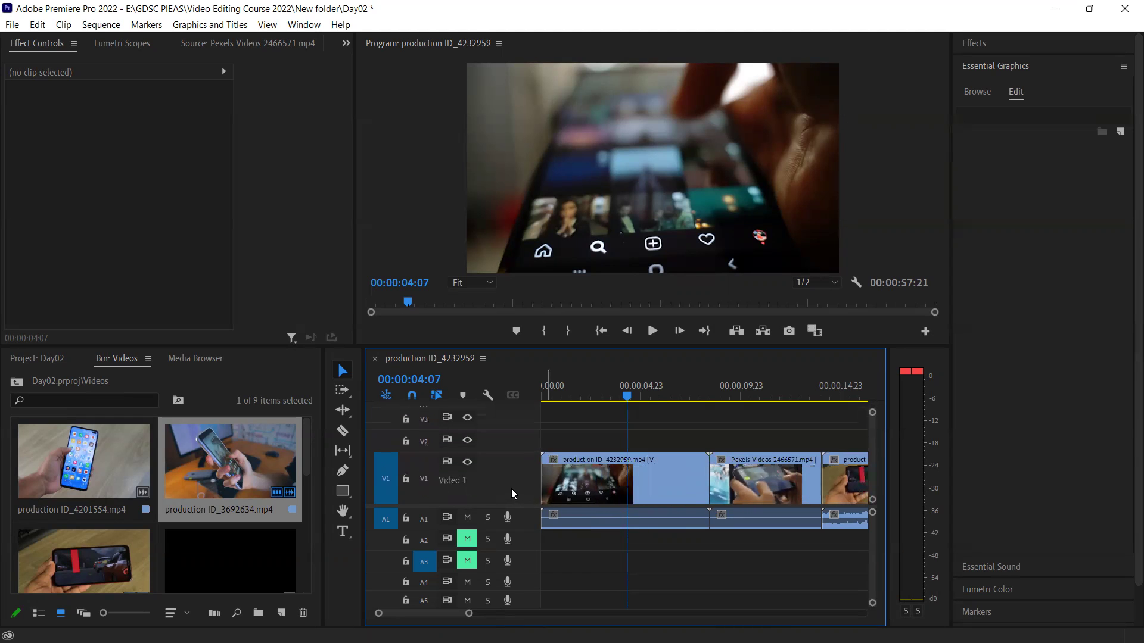
mouse_move(468, 613)
left_mouse_down()
mouse_move(436, 613)
mouse_move(450, 613)
left_mouse_up()
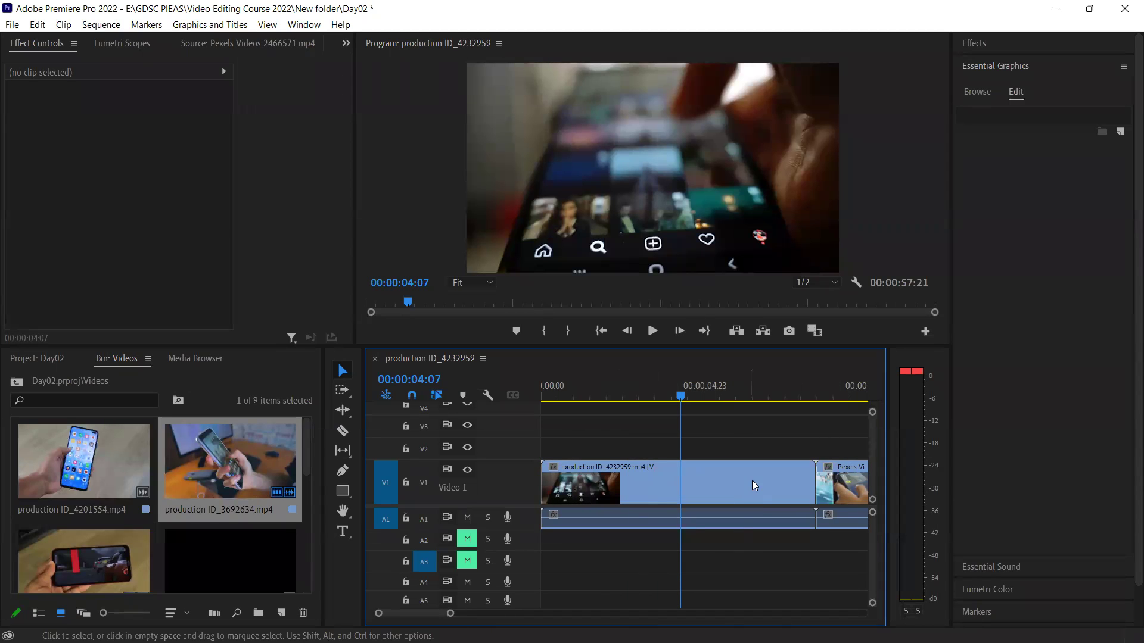
Toggle Show Video Thumbnails off and on, then switch V1 to Continuous Video Thumbnails
left_click(489, 393)
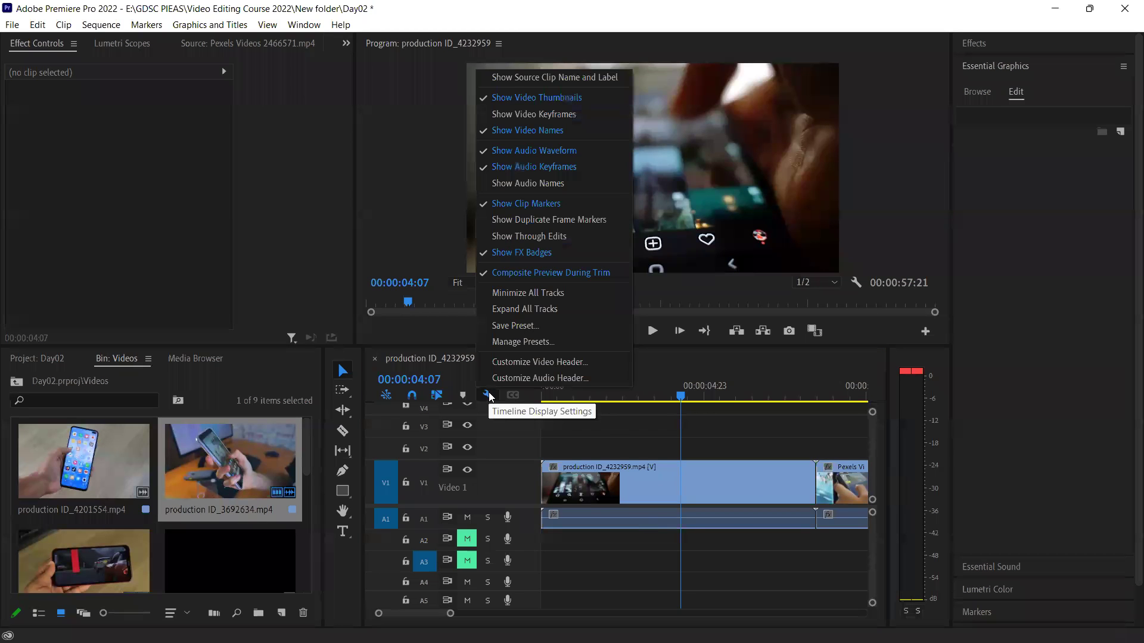
left_click(489, 395)
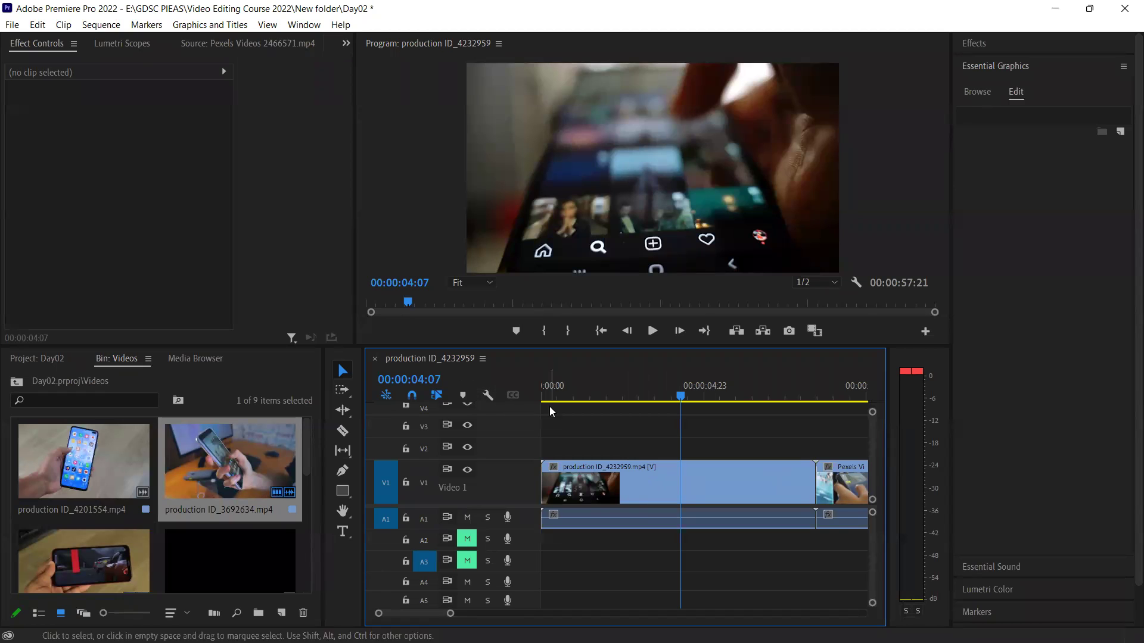
left_click(487, 396)
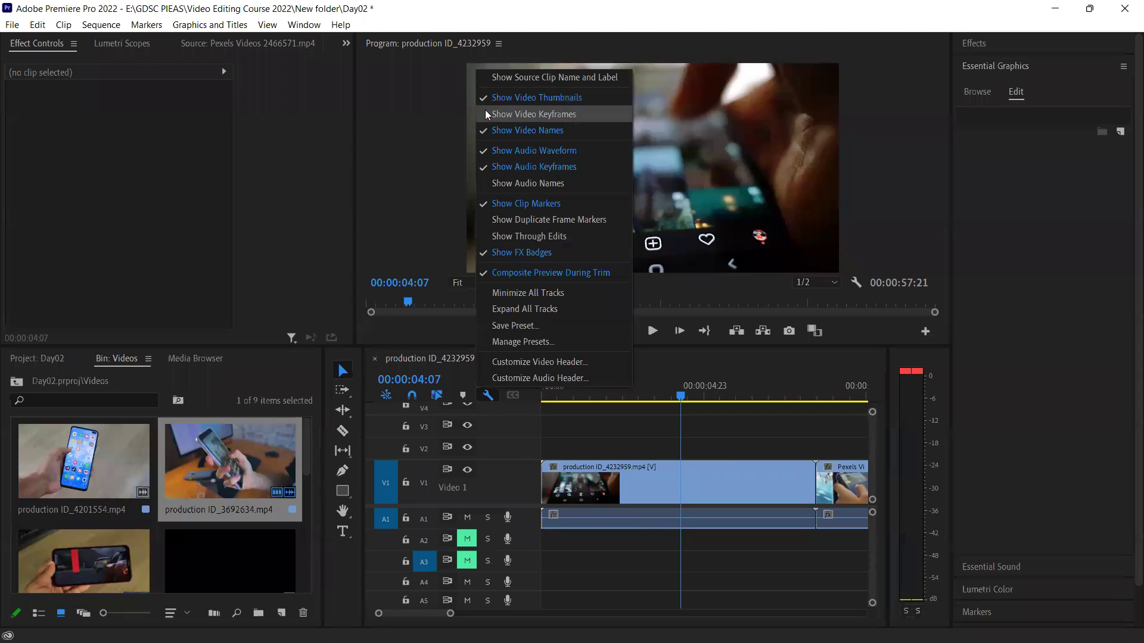
left_click(545, 99)
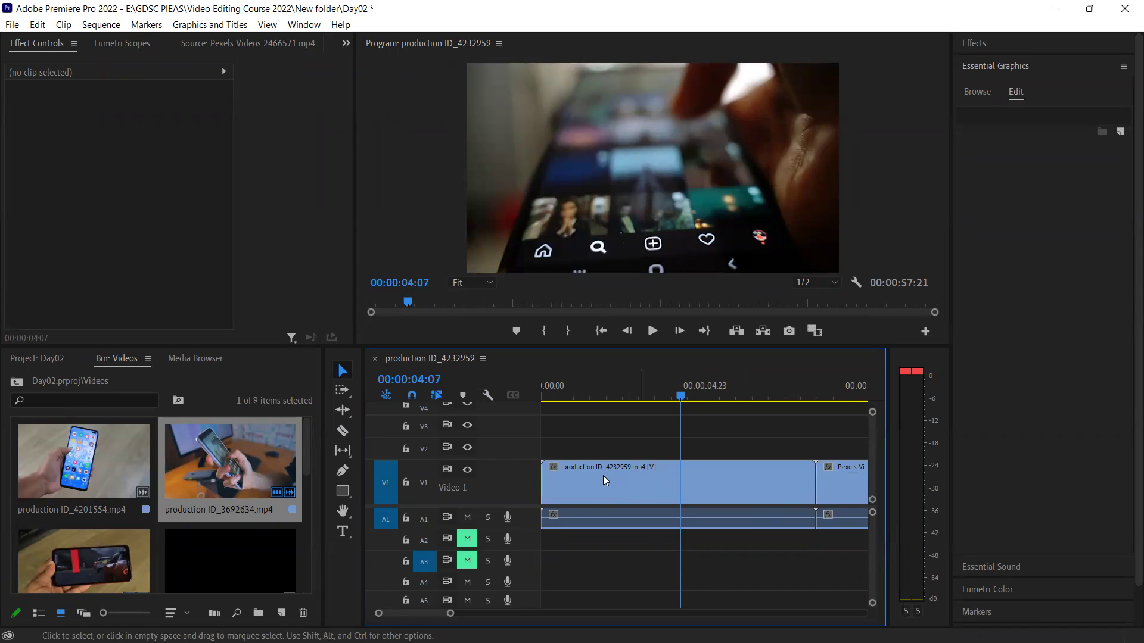
left_click(488, 393)
left_click(521, 100)
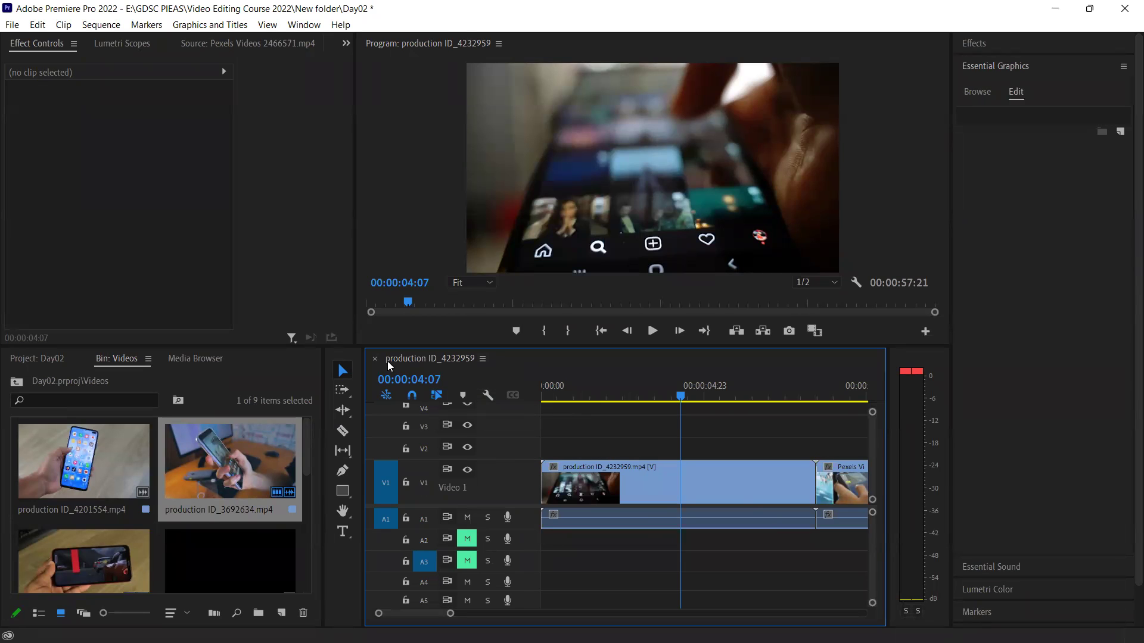
left_click(483, 359)
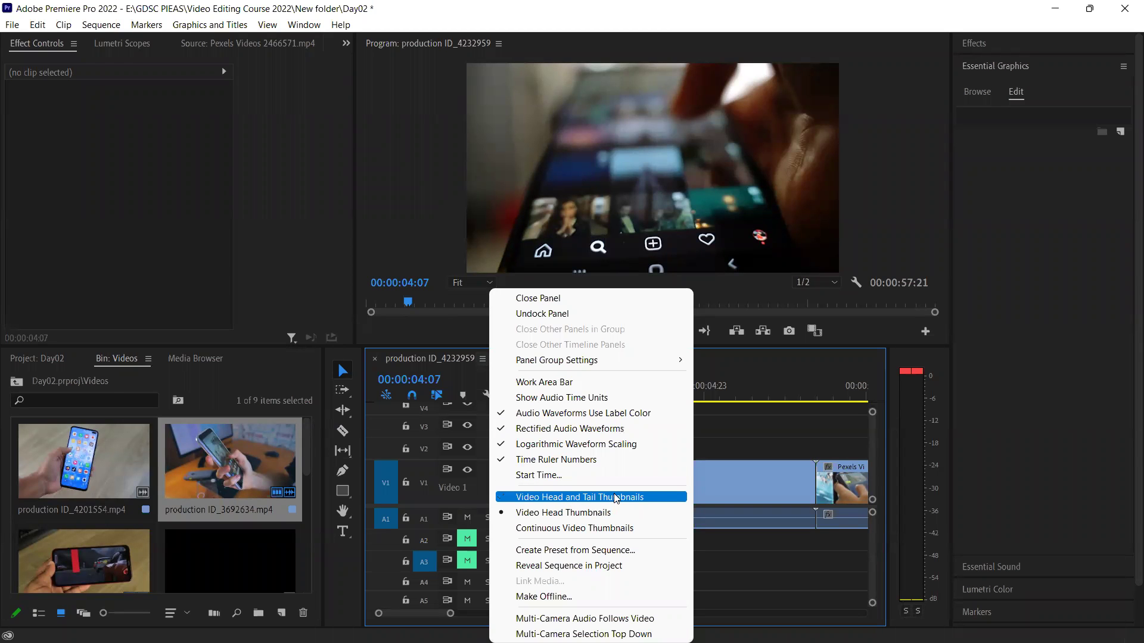
left_click(624, 528)
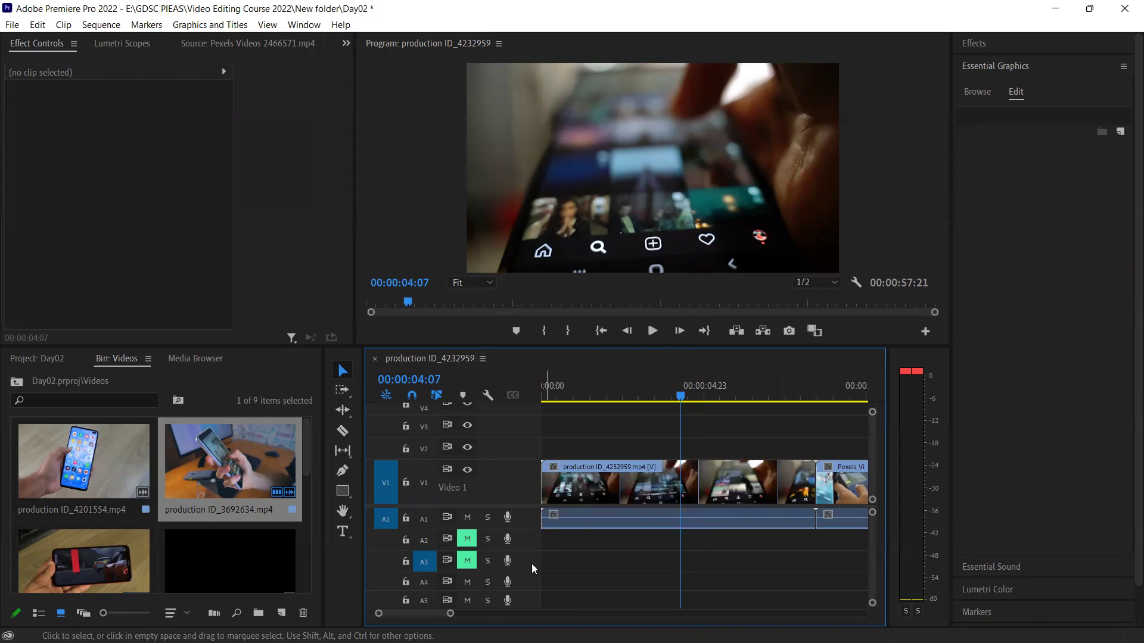
Adjust the timeline zoom and park the playhead at 00:00:03:02 in the first clip
left_click_drag(450, 613, 417, 613)
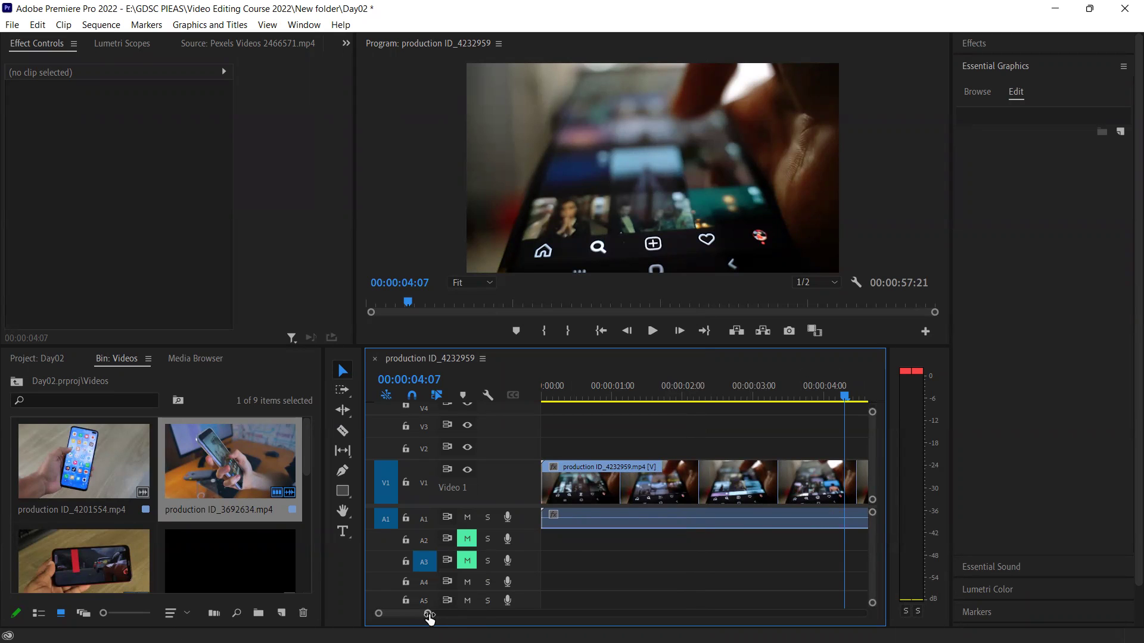
left_click_drag(429, 619, 470, 614)
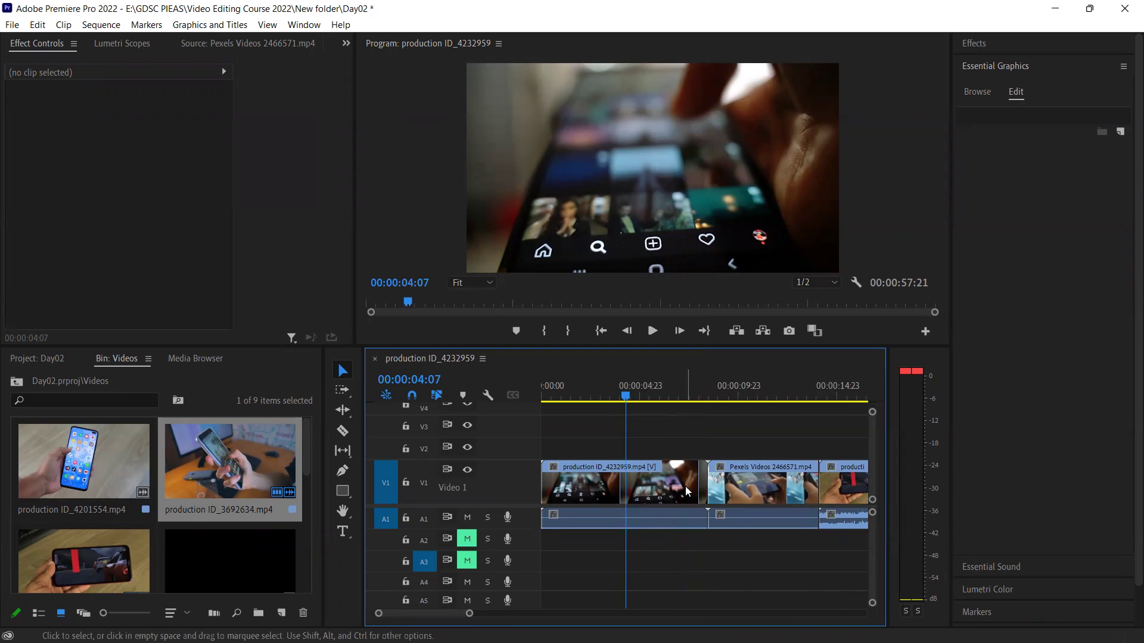
mouse_move(685, 486)
left_click_drag(468, 616, 437, 613)
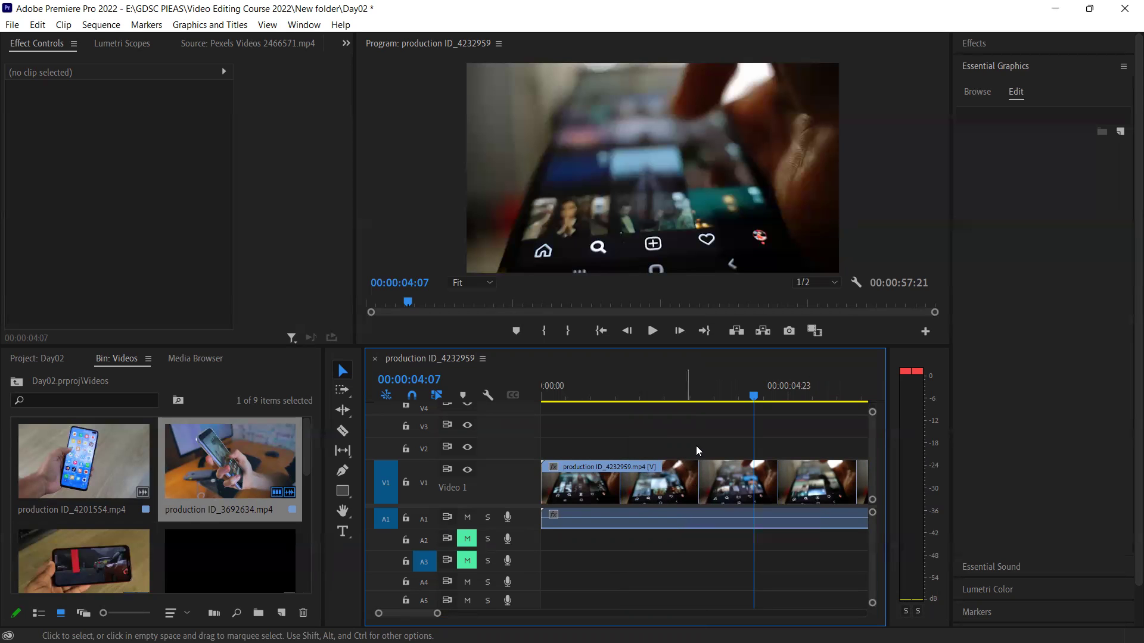
left_click(727, 397)
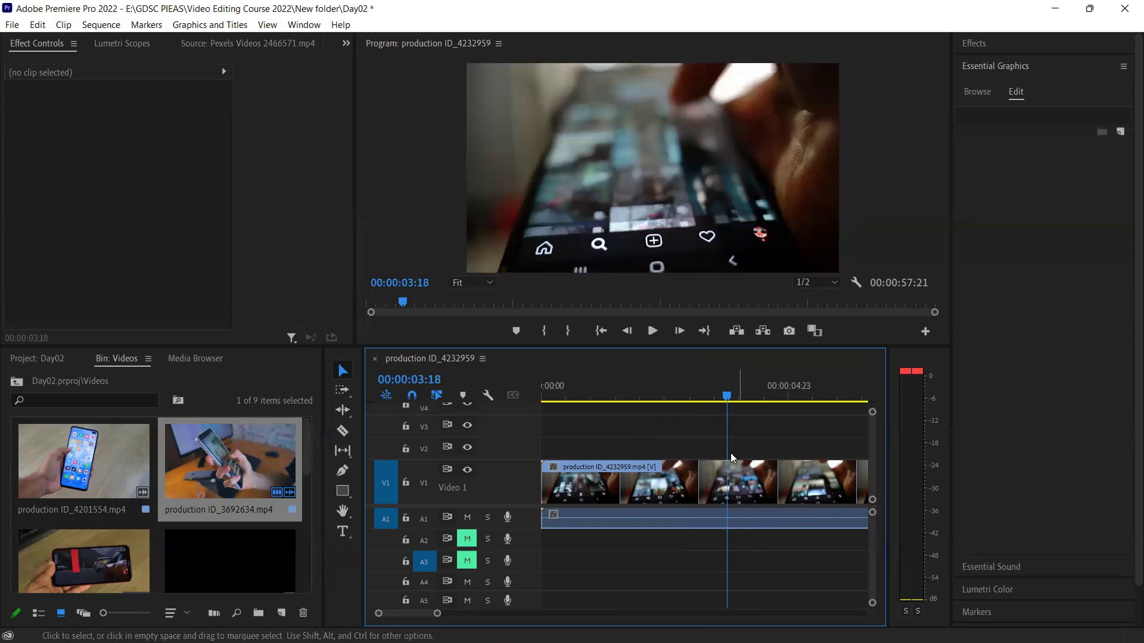
left_click_drag(727, 400, 694, 399)
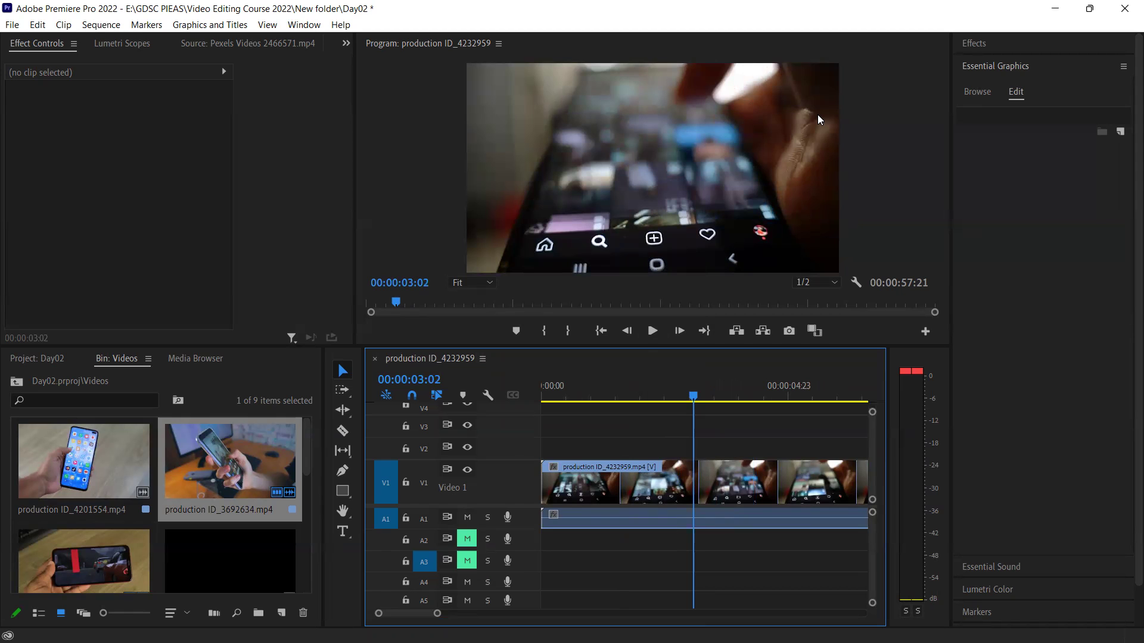
Switch the timeline clips to Video Head Thumbnails
left_click(483, 359)
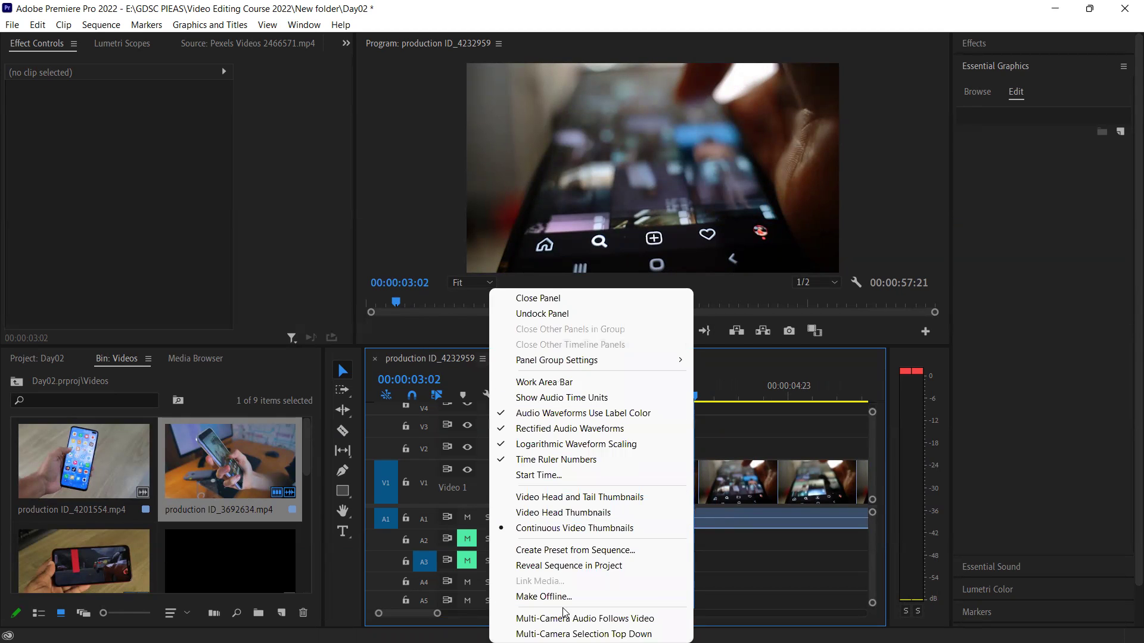
left_click(549, 498)
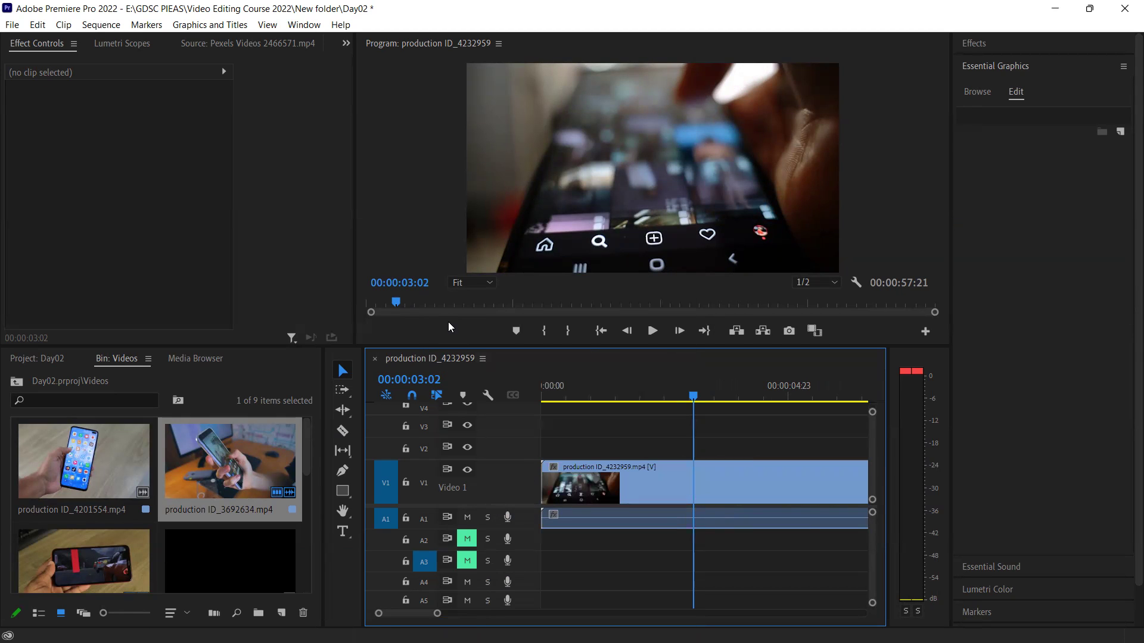
left_click(478, 359)
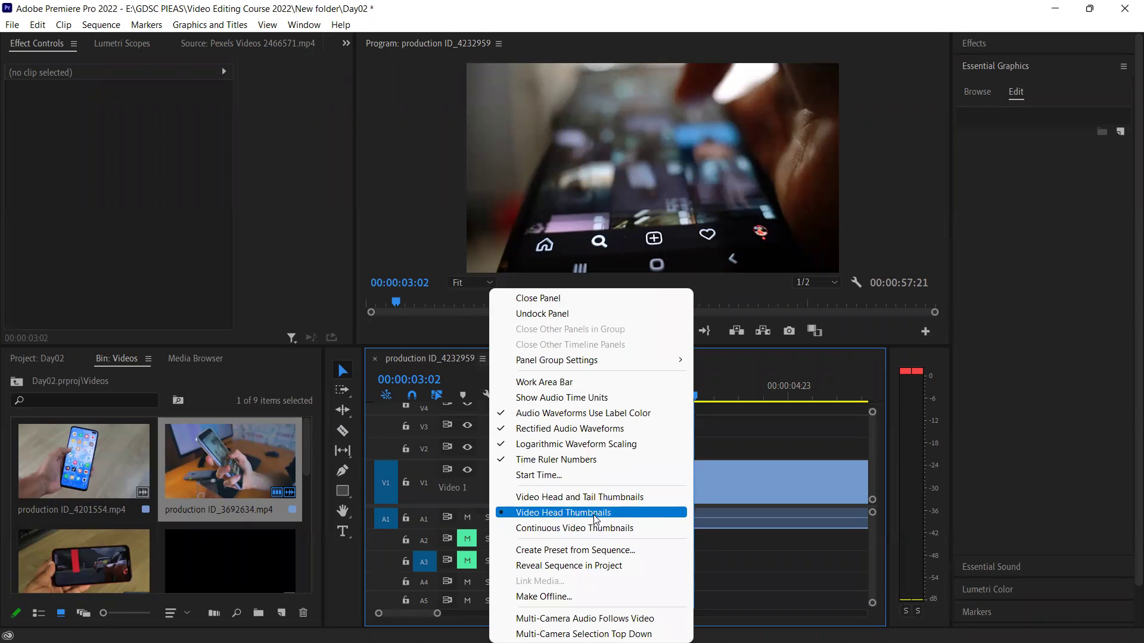
left_click(588, 513)
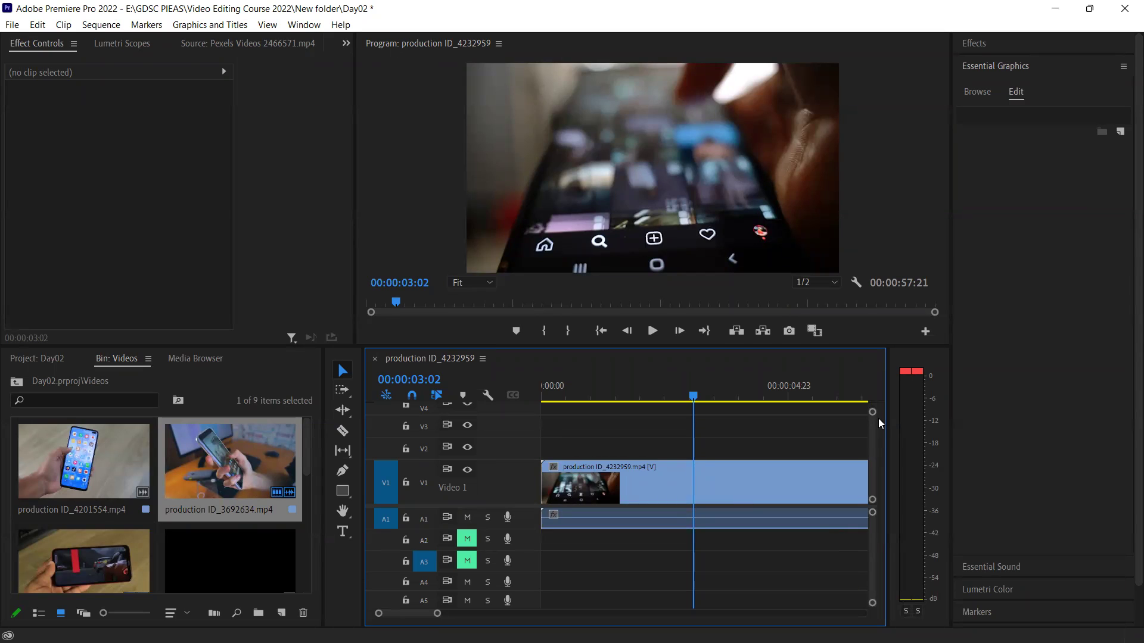
Zoom out to fit all three V1 clips and enlarge the Program Monitor above the timeline
left_click_drag(872, 411, 871, 410)
left_click_drag(437, 613, 519, 613)
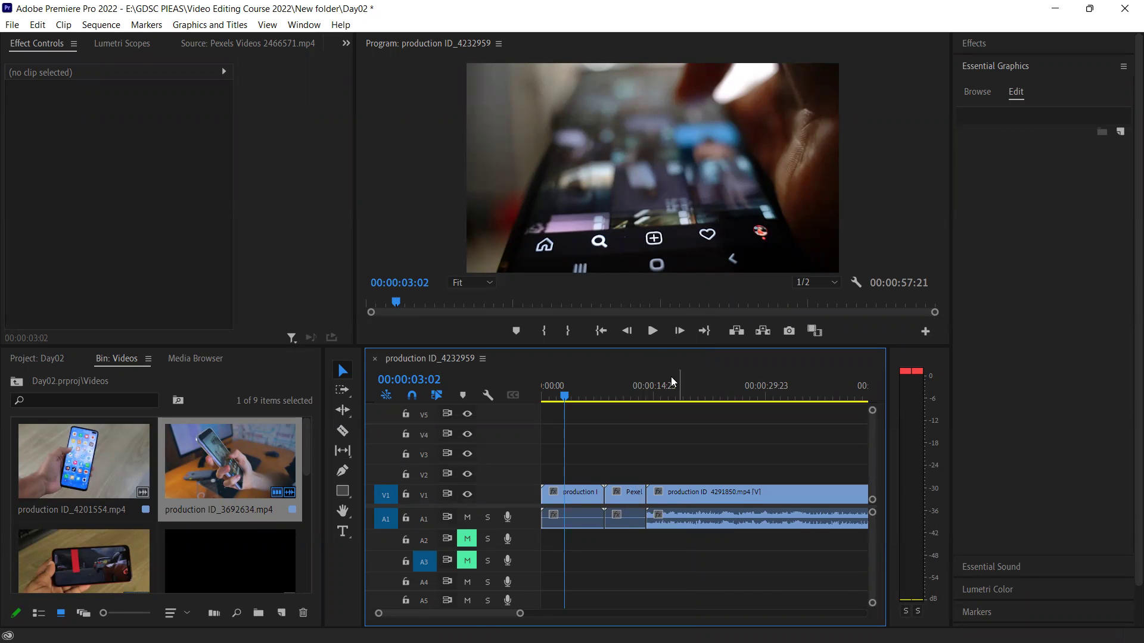
left_click_drag(647, 345, 648, 365)
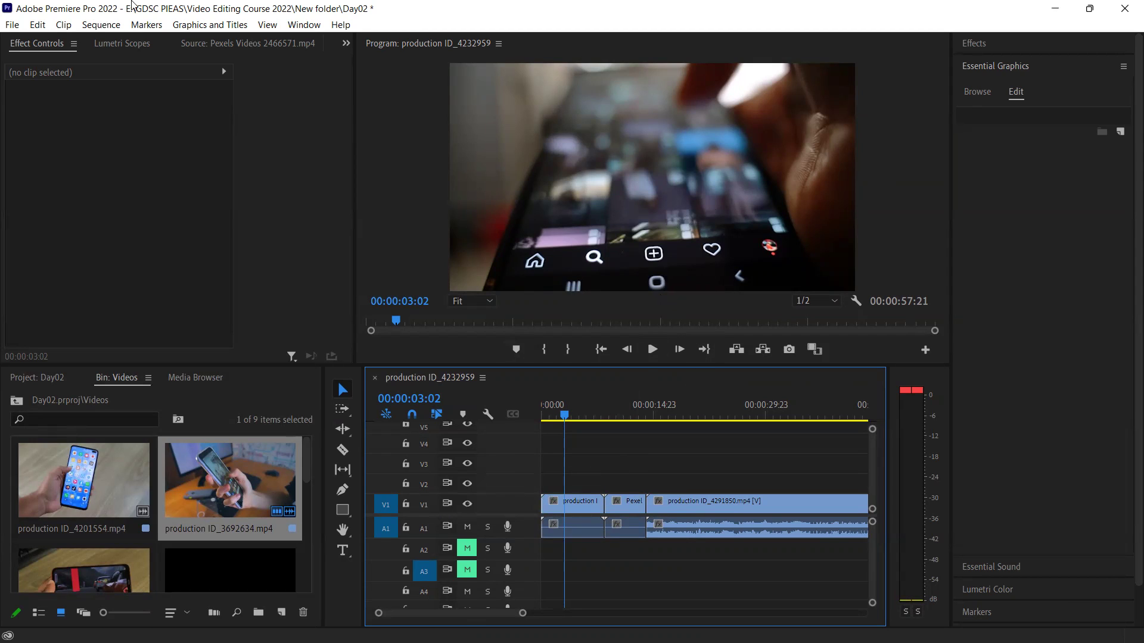
Set the Sequence Settings frame size to 1080 x 1920 and accept deleting the previews
left_click(101, 26)
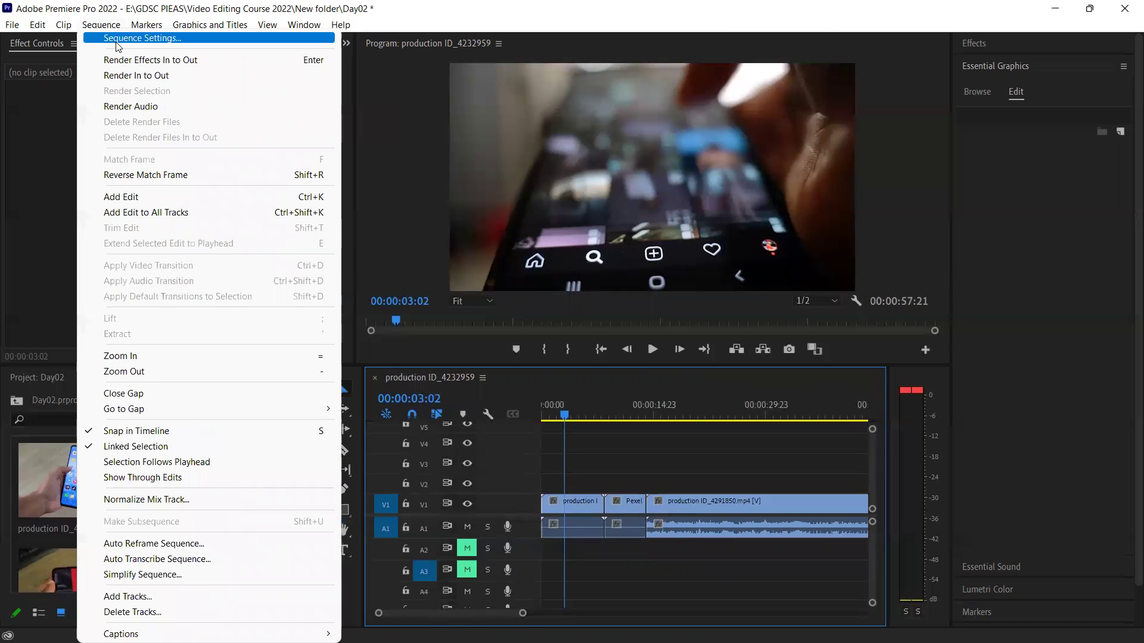
left_click(117, 40)
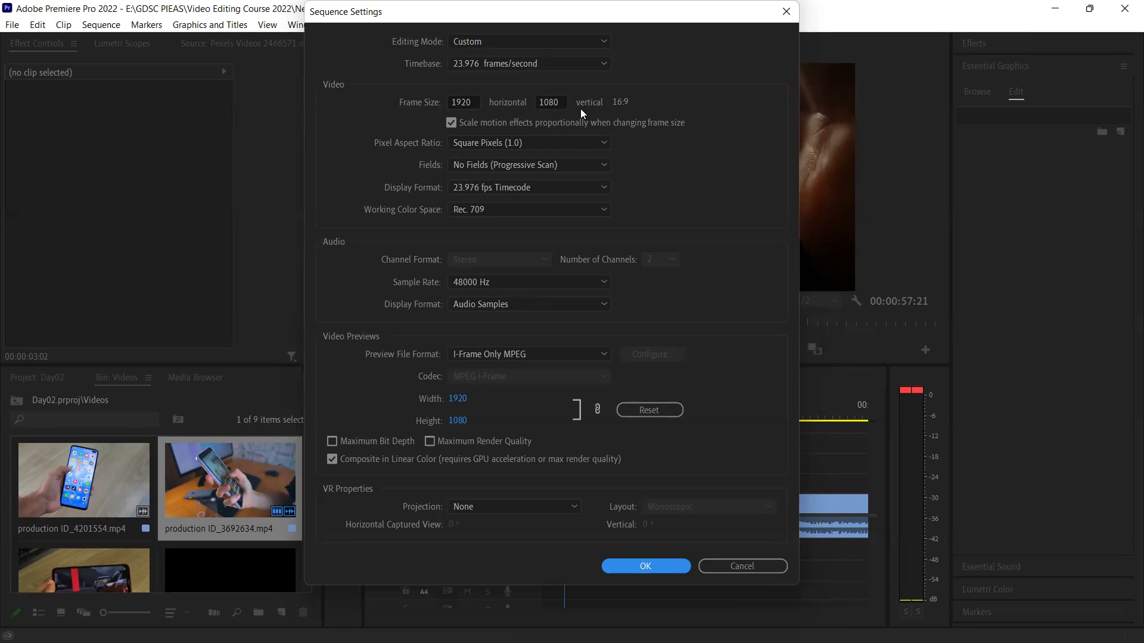
left_click_drag(451, 101, 468, 102)
left_click(433, 104)
left_click_drag(475, 103, 411, 104)
type("1080")
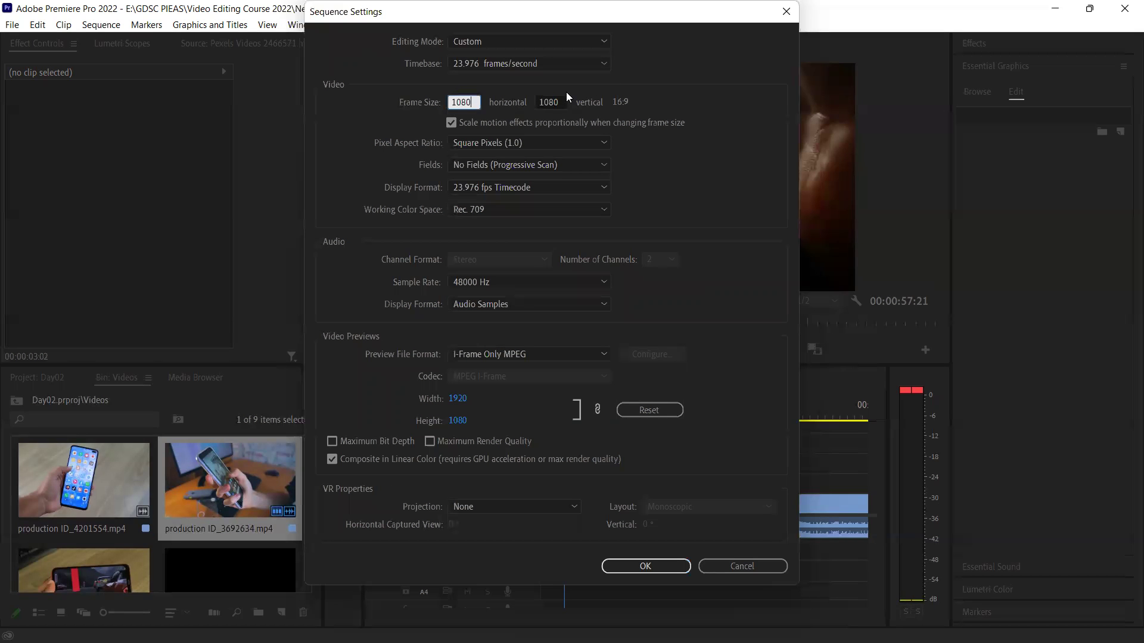
left_click_drag(564, 102, 530, 102)
type("1902")
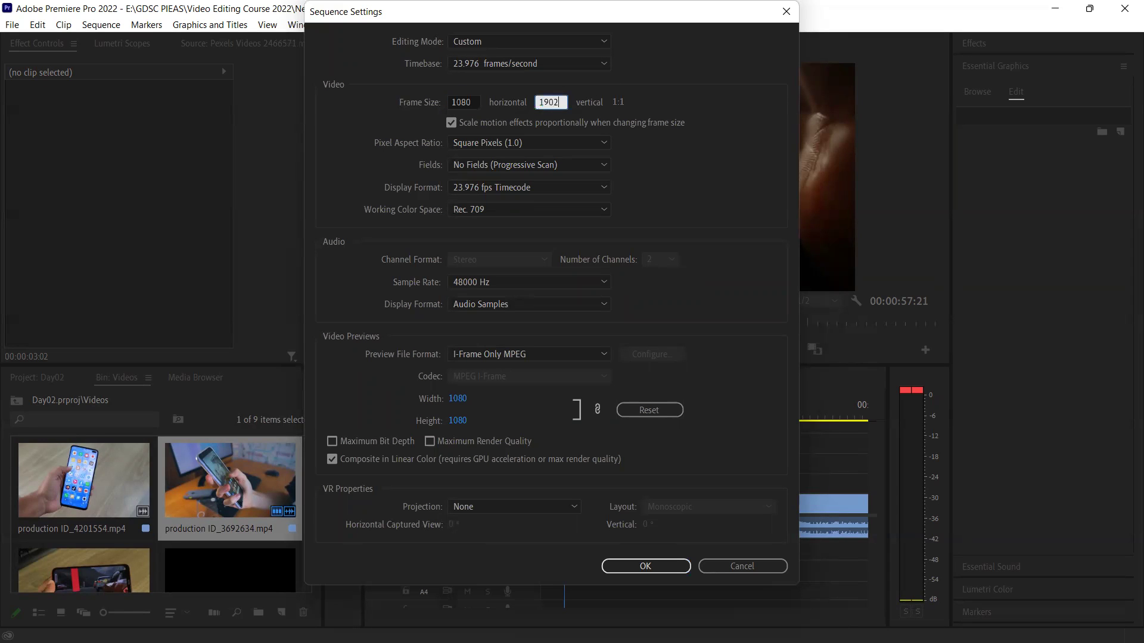
key("BackSpace")
key("BackSpace")
type("20")
key("Tab")
left_click(661, 569)
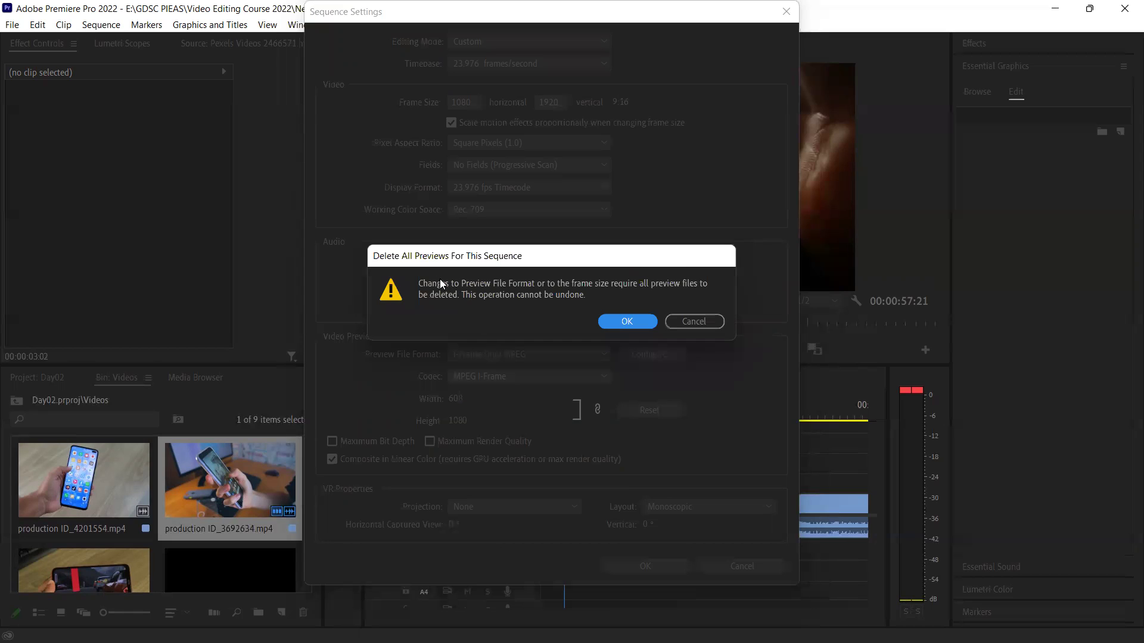
left_click(636, 326)
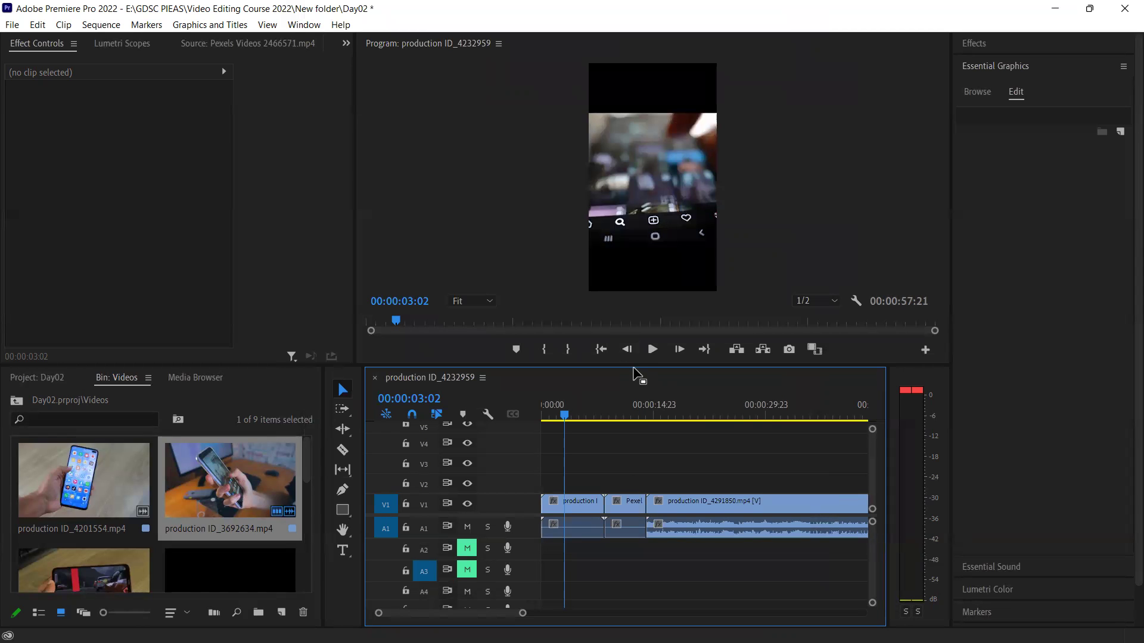
Scale the first V1 clip to 177 so it fills the vertical frame
left_click_drag(634, 367, 633, 442)
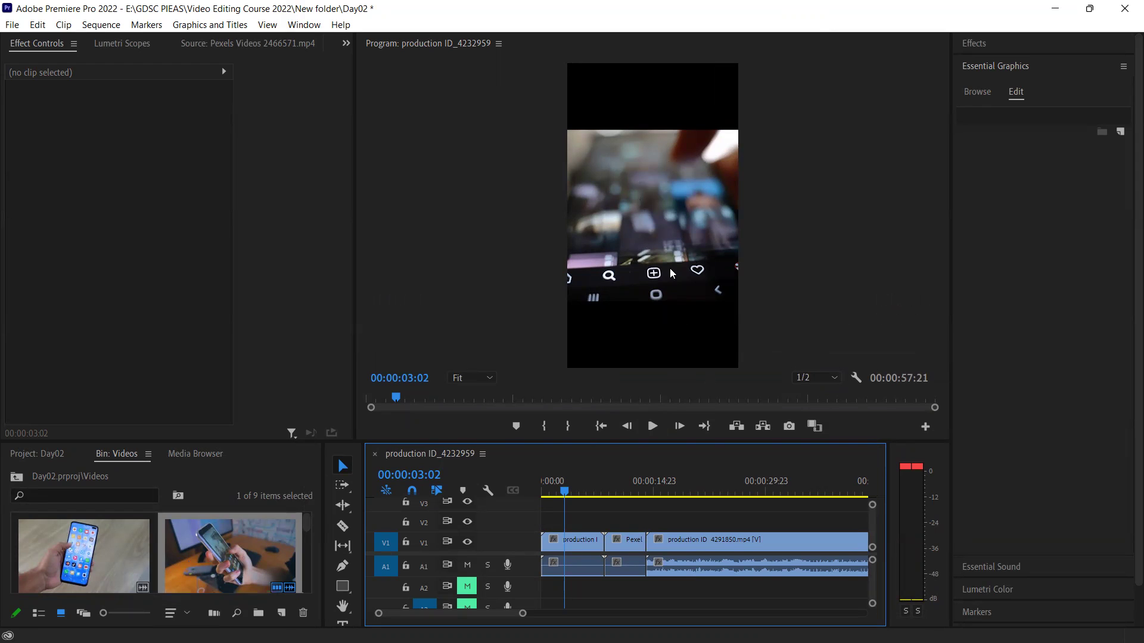
left_click(598, 539)
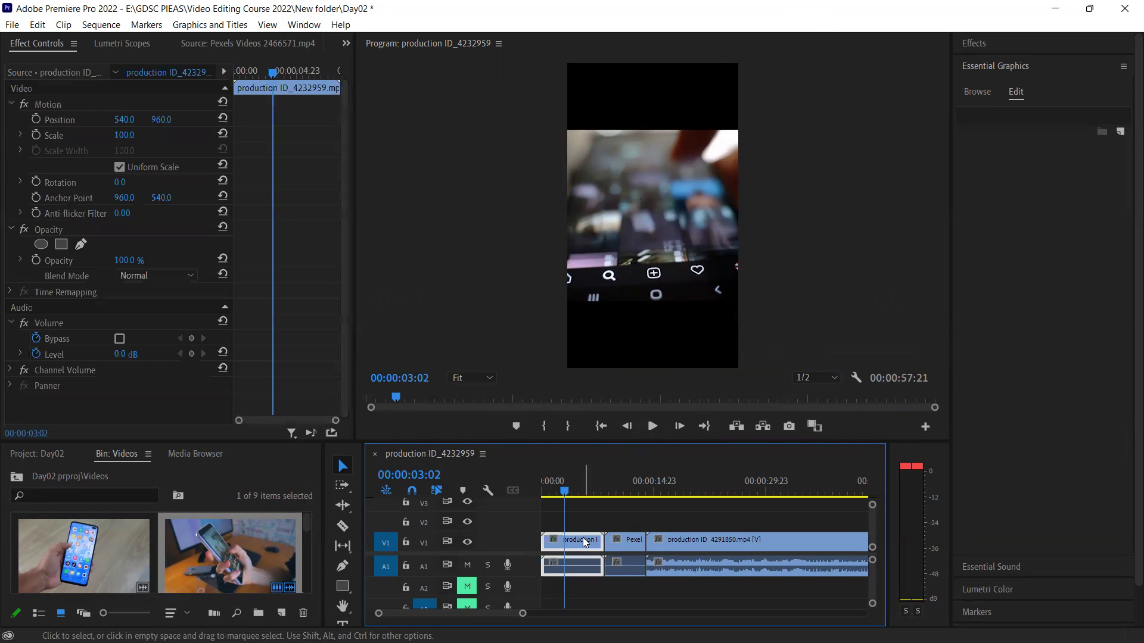
mouse_move(124, 136)
left_mouse_down()
mouse_move(88, 135)
mouse_move(98, 135)
left_mouse_up()
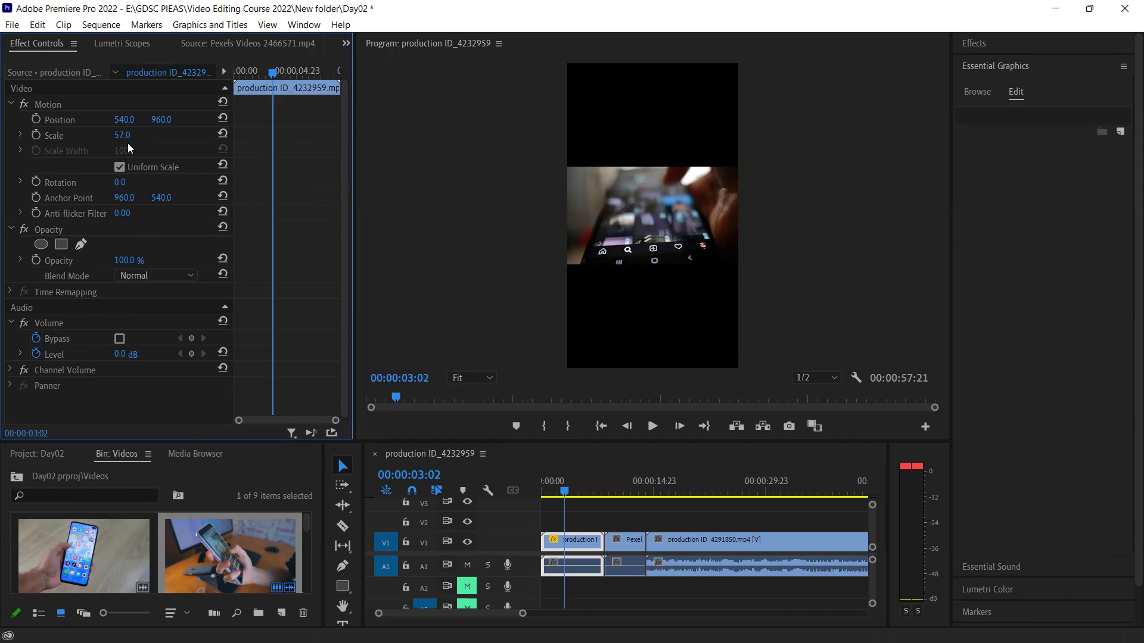
left_click_drag(122, 135, 194, 135)
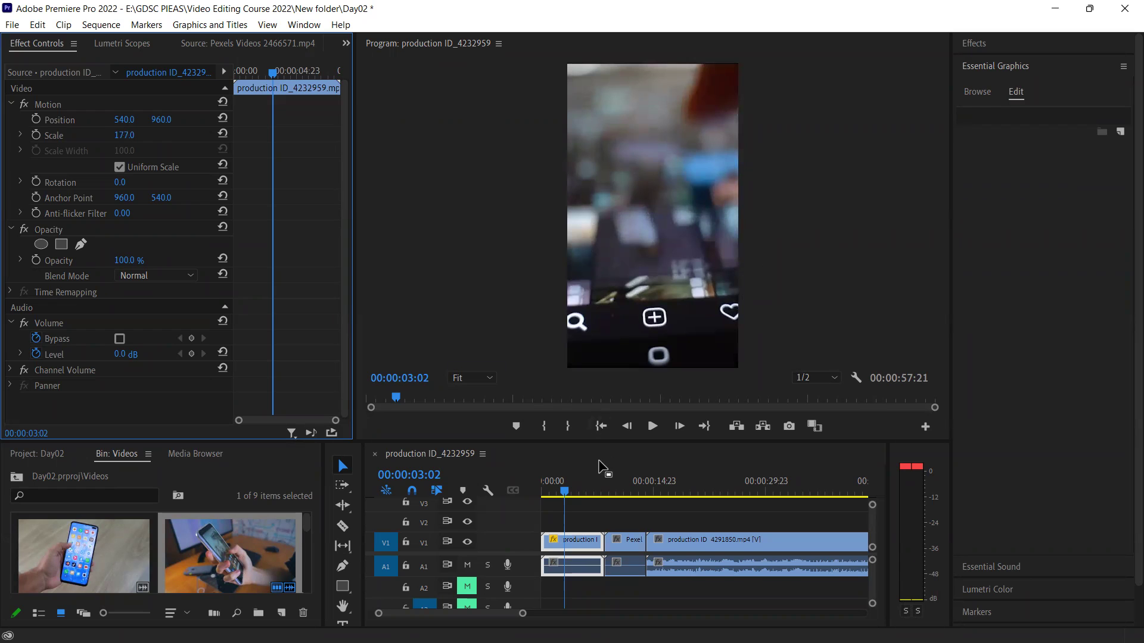
Play the sequence from the start to check the rescaled clip, then stop
left_click(556, 487)
key("Home")
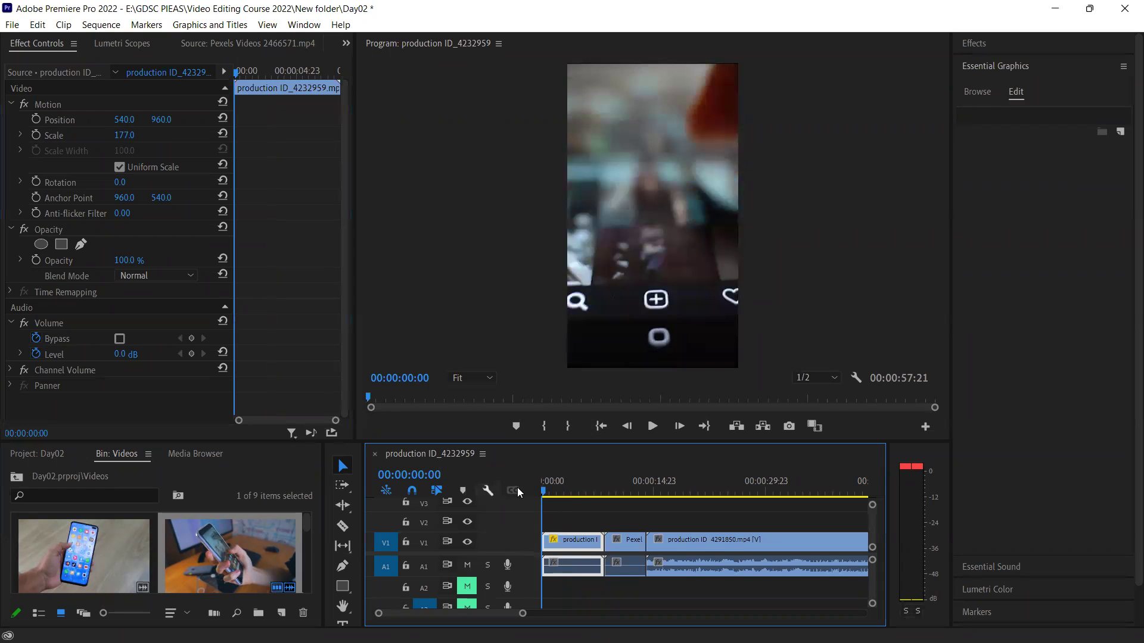
key("space")
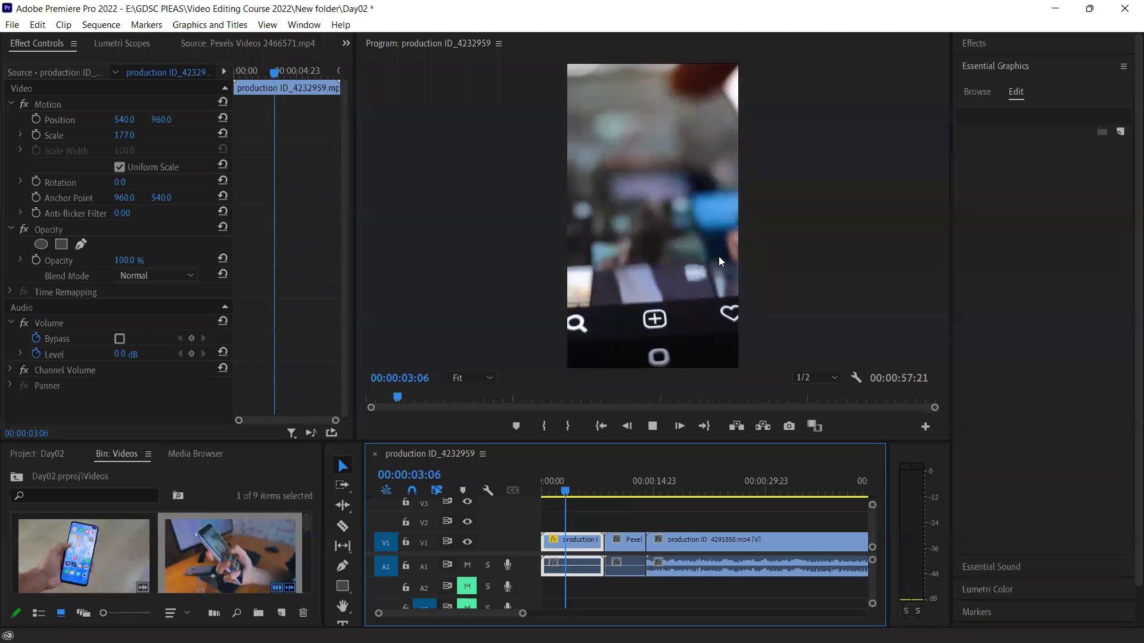
key("space")
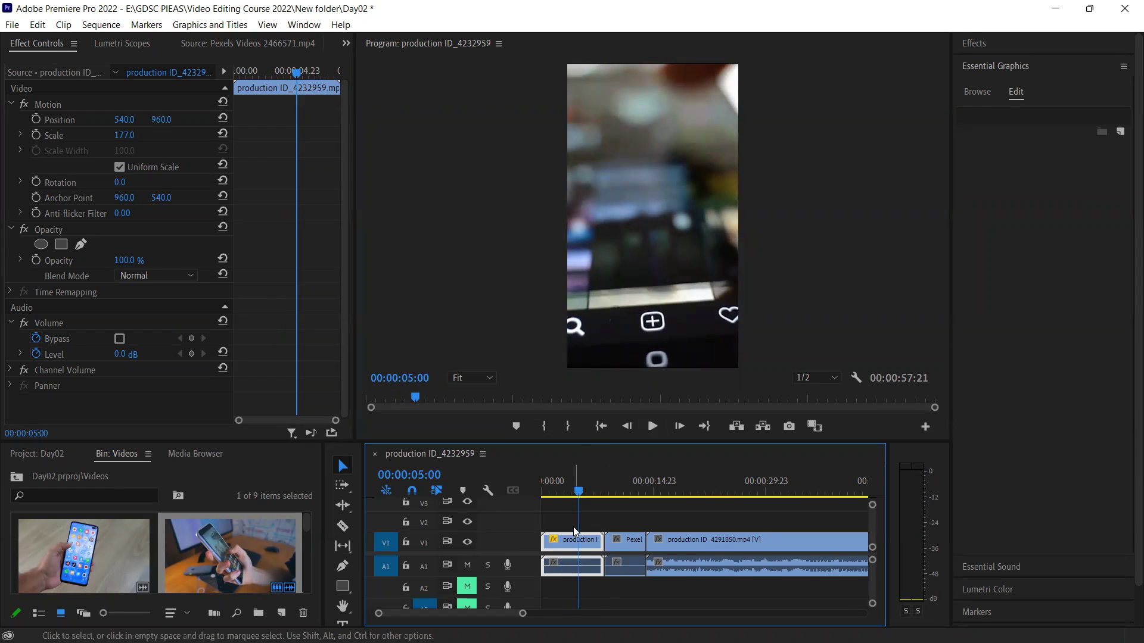
Review the Sequence Settings and close them without changes
left_click(102, 25)
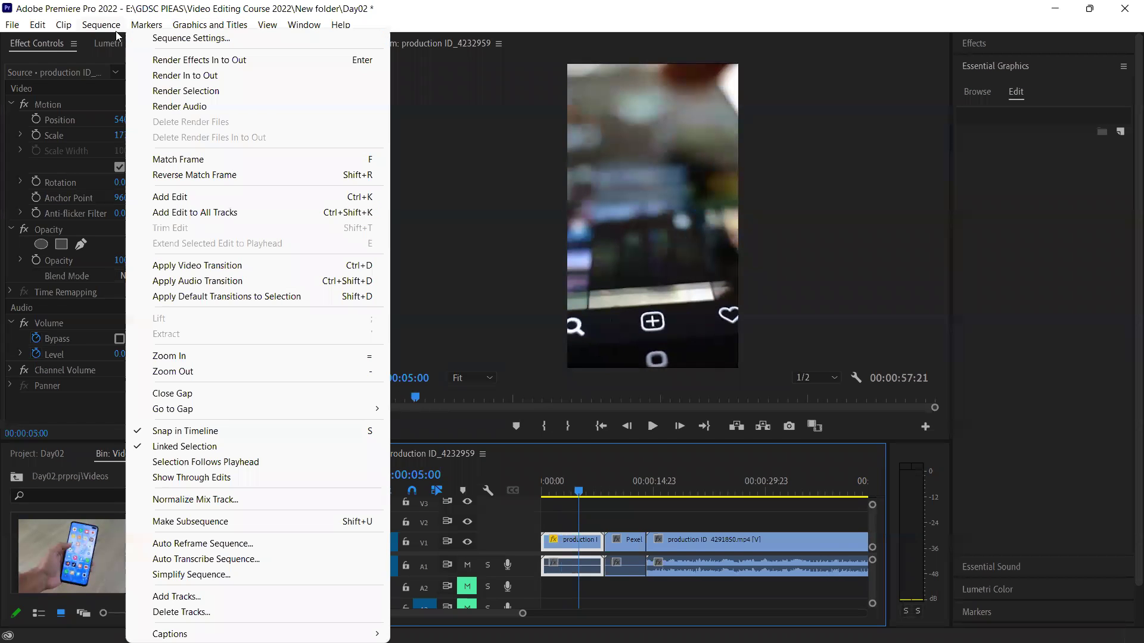
left_click(185, 38)
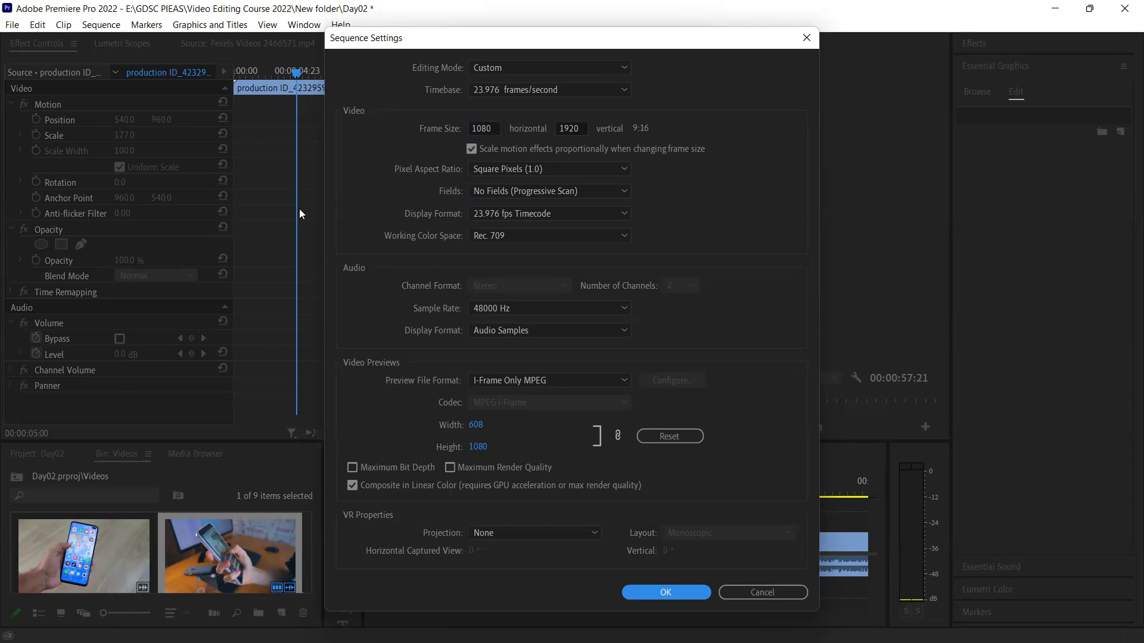
left_click(746, 598)
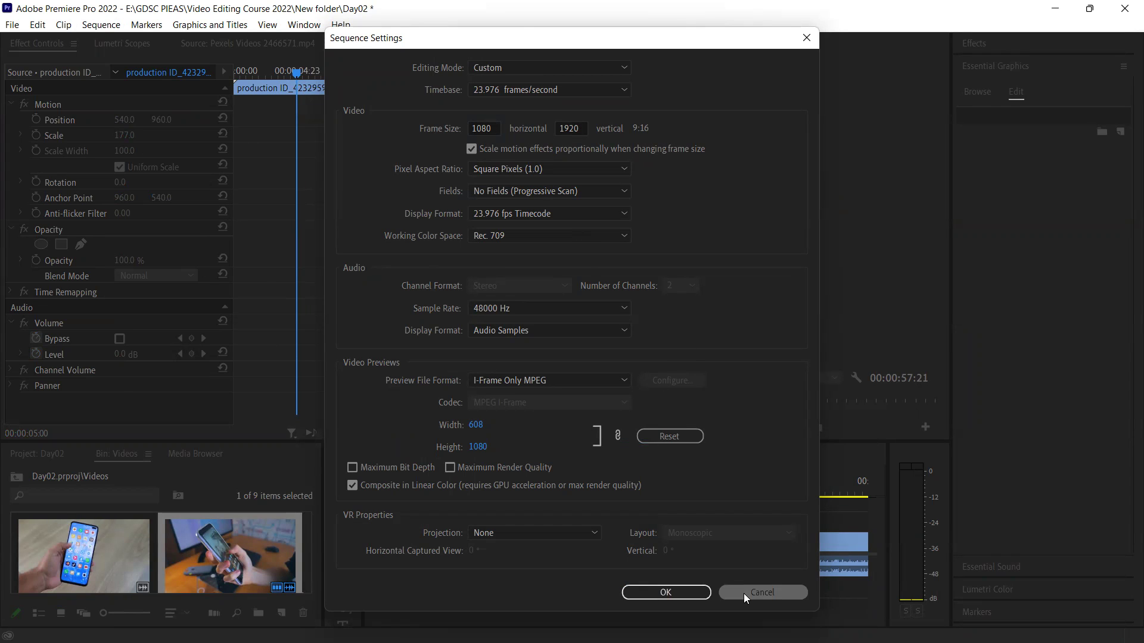
Undo the scale and vertical frame size, restoring 16:9 with the clip at 100
key("ctrl+z")
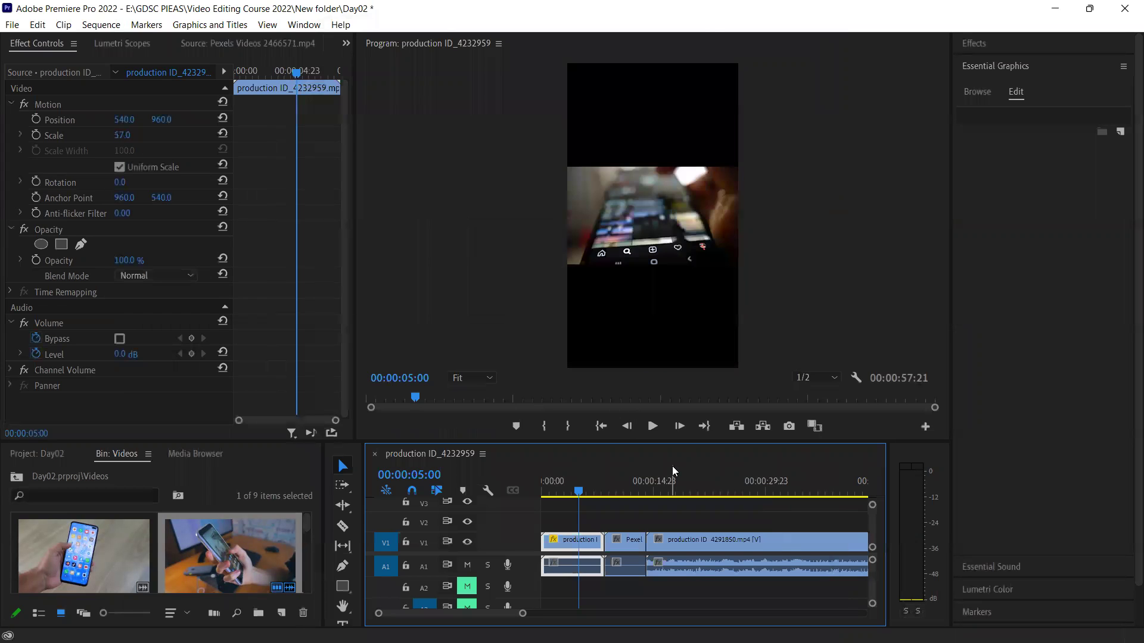
key("ctrl+z")
key("ctrl+z")
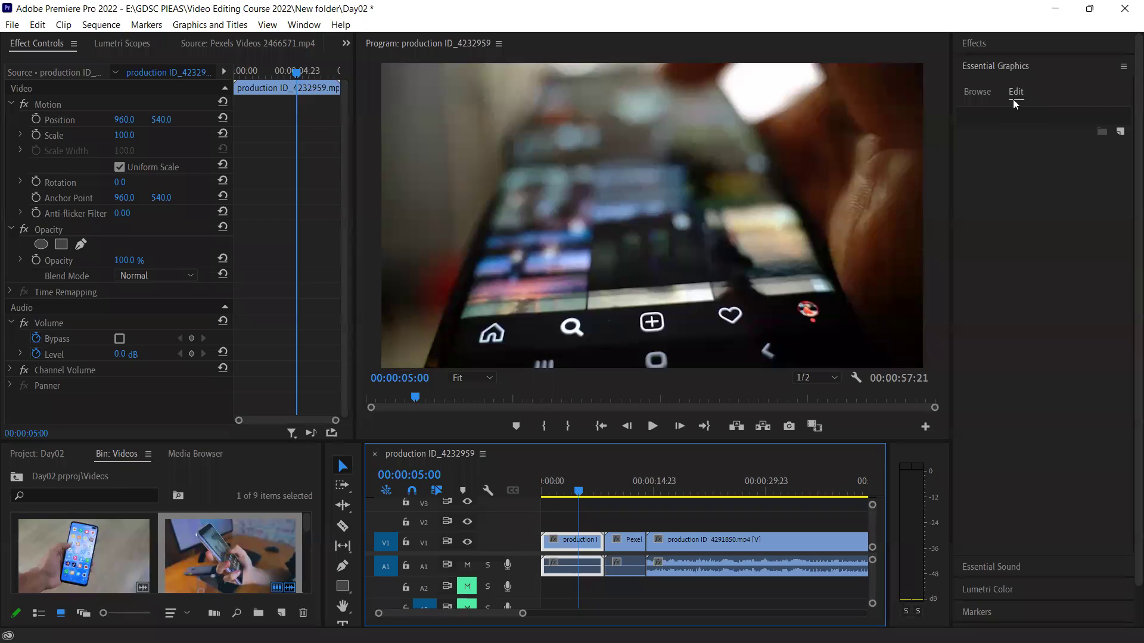
left_click_drag(475, 443, 480, 380)
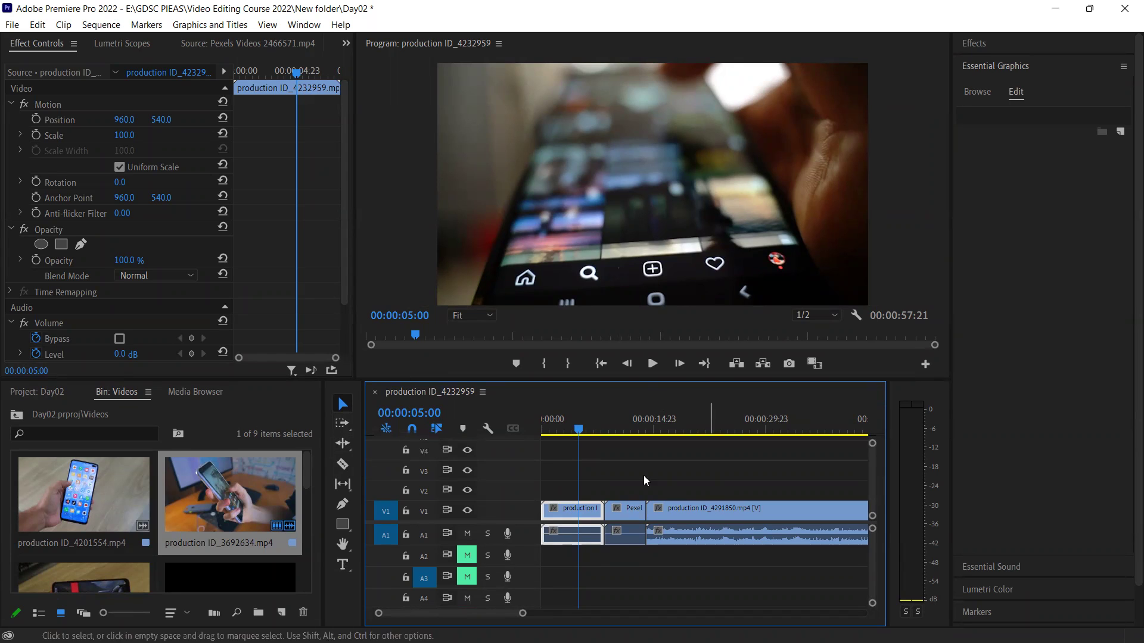
left_click(333, 388)
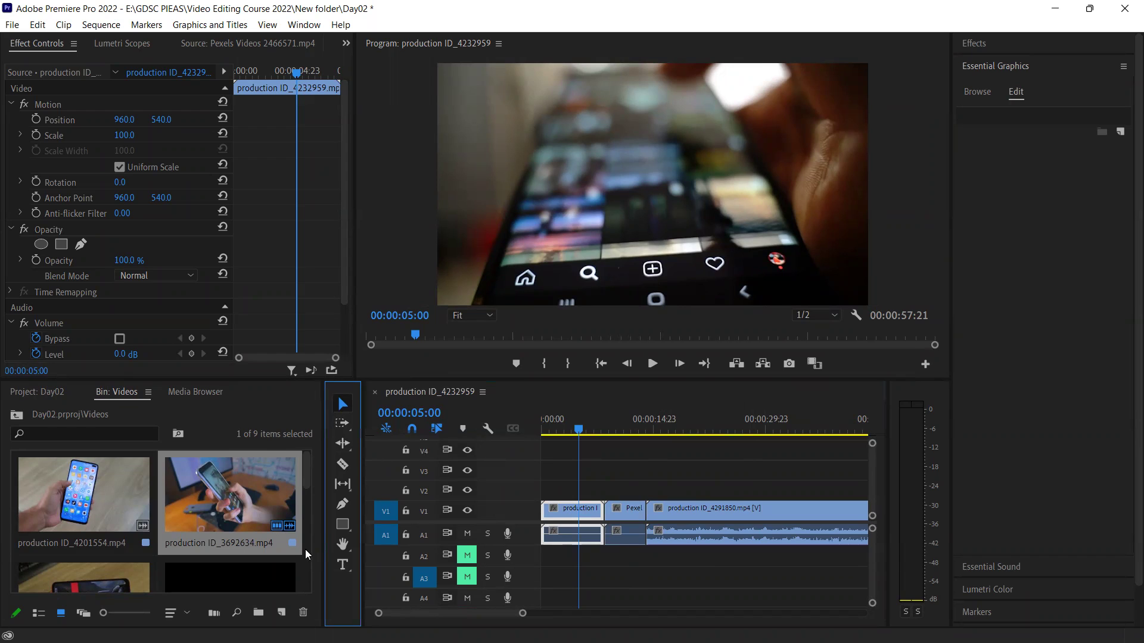